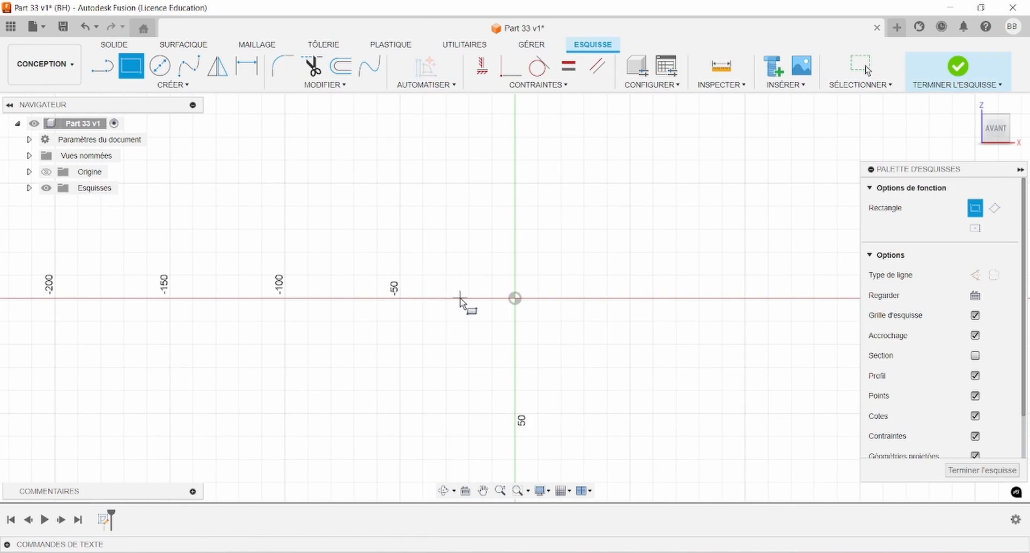
Sketch a rectangle about 56 mm high standing on the horizontal axis around the origin, and set its width to 35 mm.
click(460, 298)
click(581, 168)
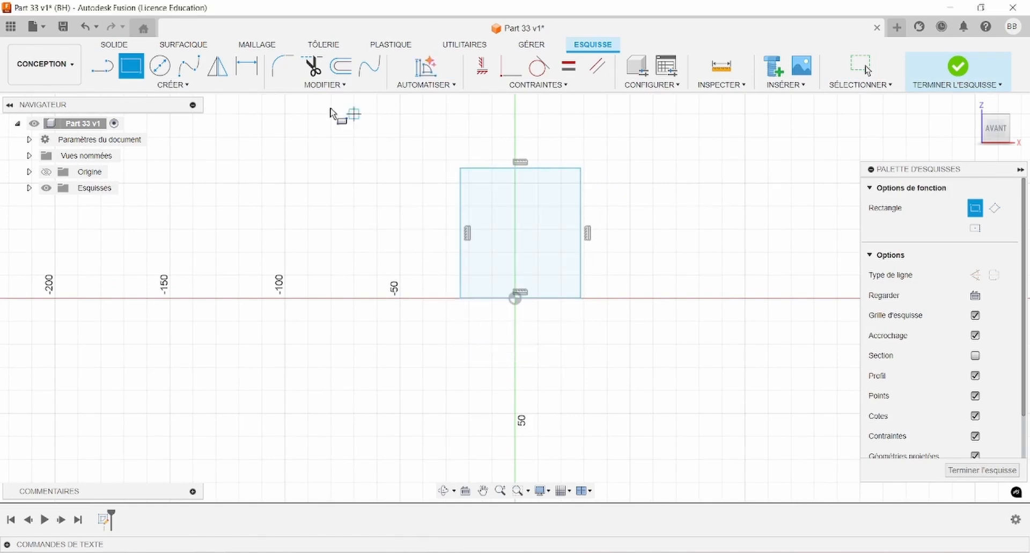
click(247, 65)
click(490, 297)
click(523, 353)
text(1)
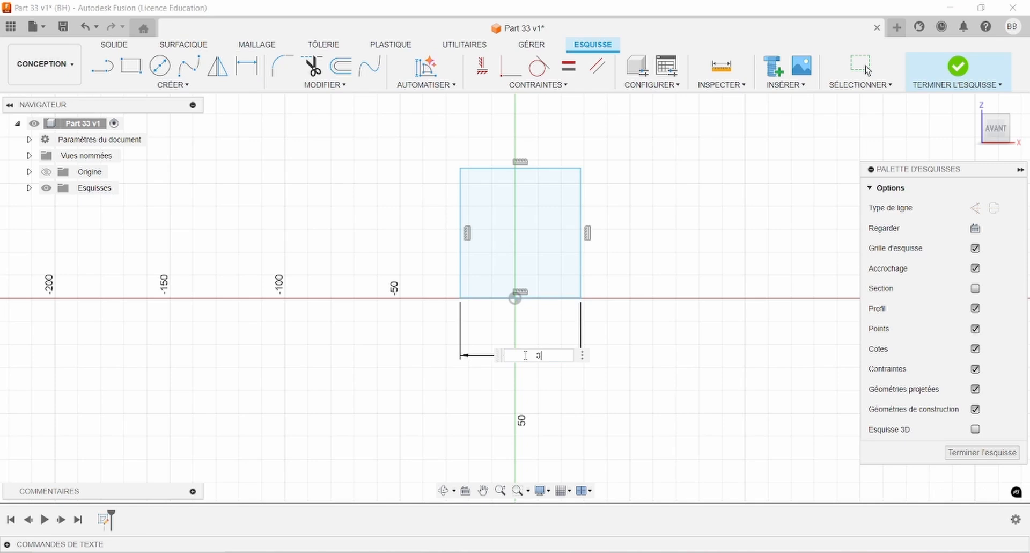
key(Return)
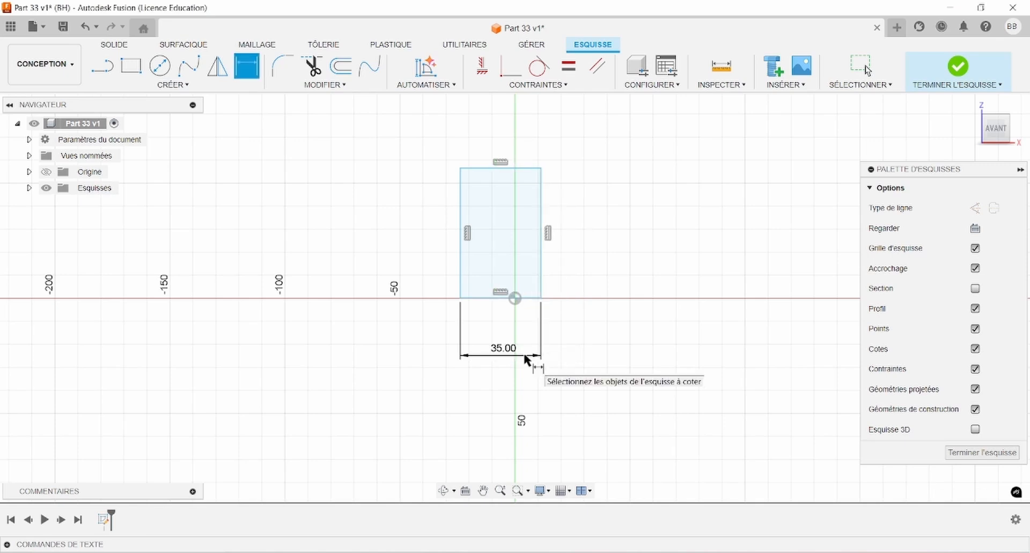
Consult the Part 33.jpg reference drawing and dimension the rectangle's height to 54 mm.
key(alt+Tab)
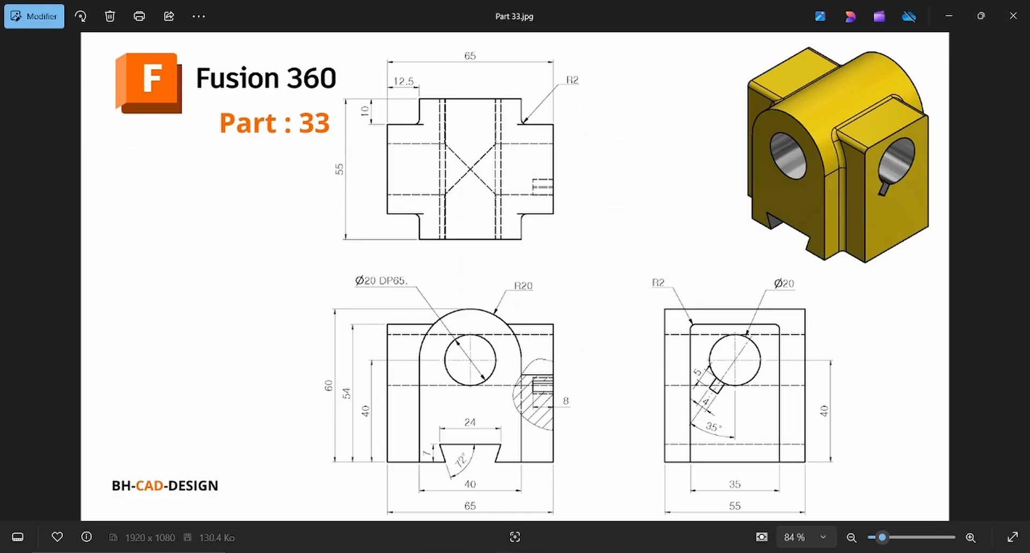
key(alt+Tab)
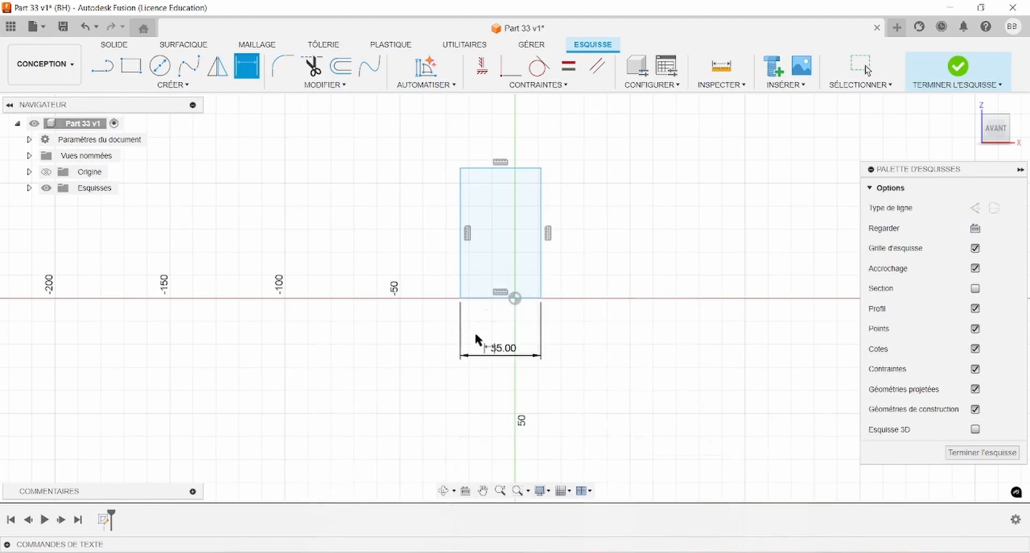
click(541, 274)
click(607, 249)
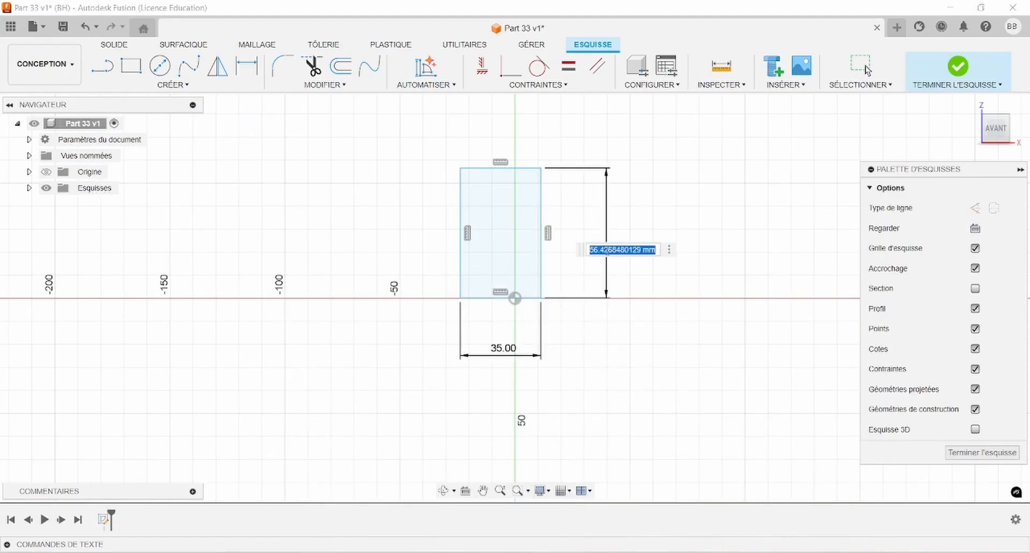
text(54)
key(Return)
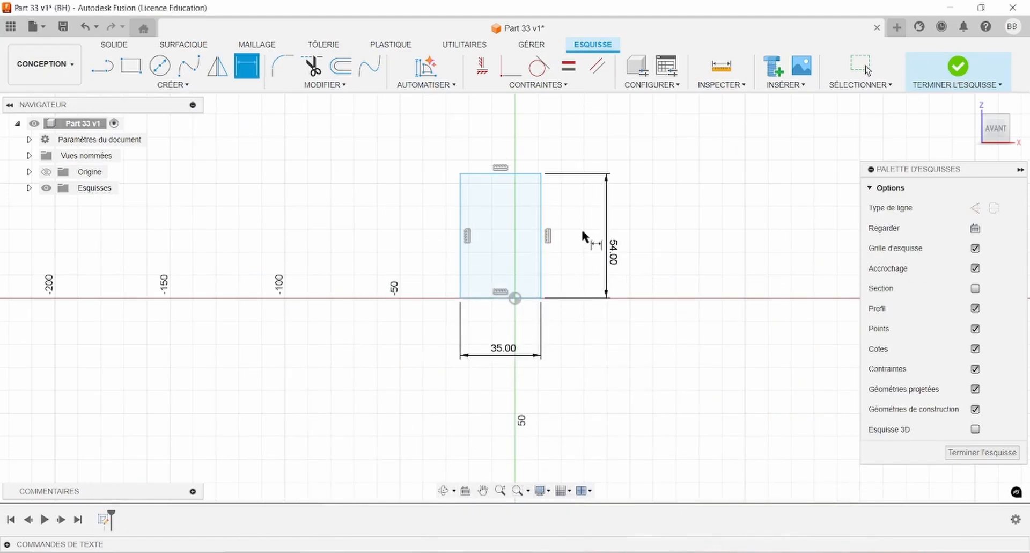
Draw a vertical construction line from the origin up past the rectangle's upper edge.
click(102, 69)
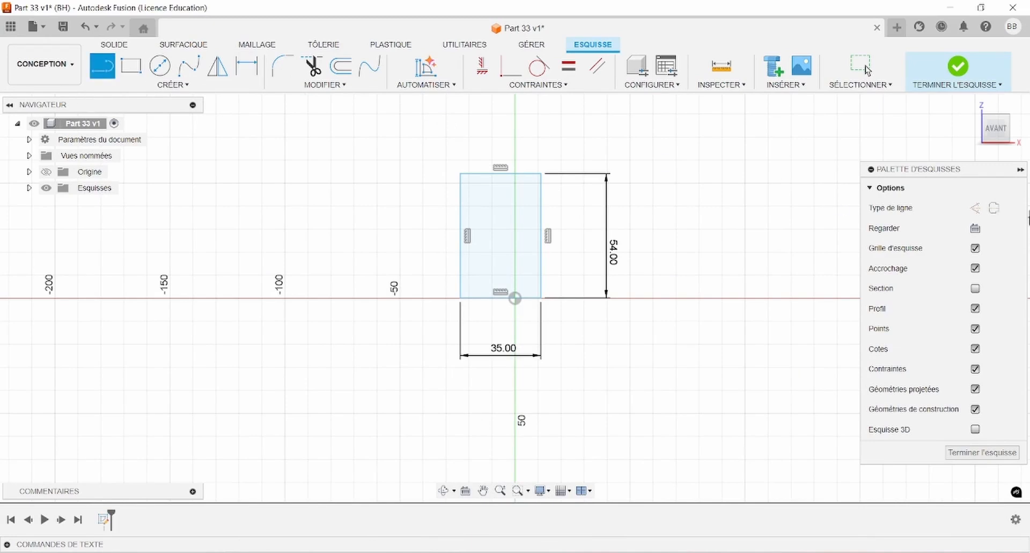
click(973, 209)
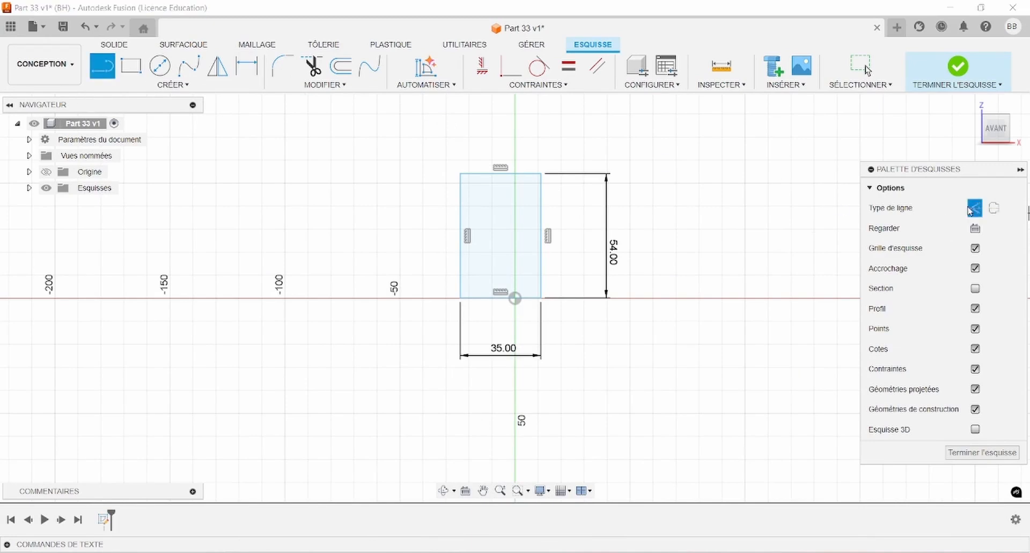
click(515, 298)
click(515, 119)
key(Escape)
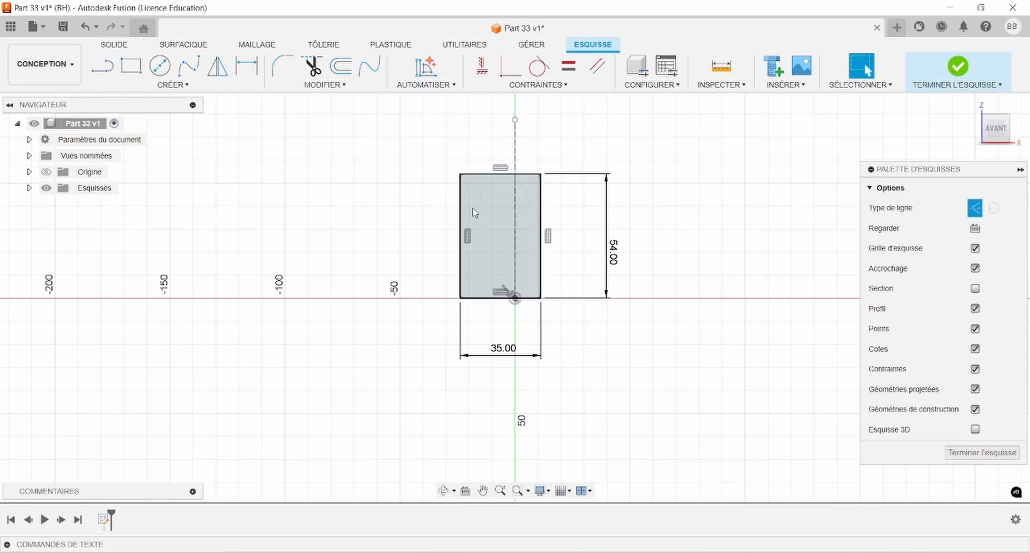
Make the rectangle's two vertical sides symmetric about the construction line.
click(461, 222)
ctrl+click(541, 219)
ctrl+click(516, 220)
click(547, 86)
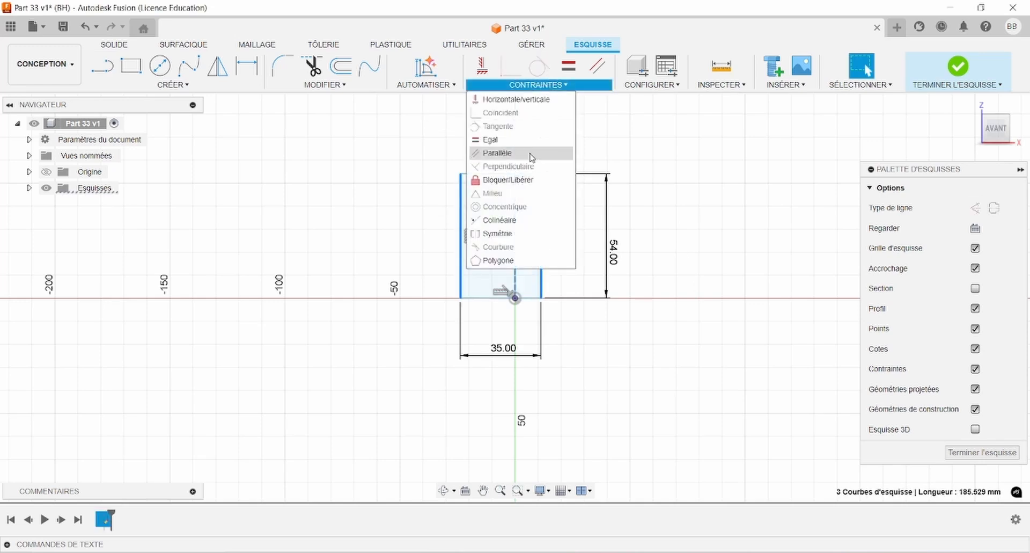
click(497, 233)
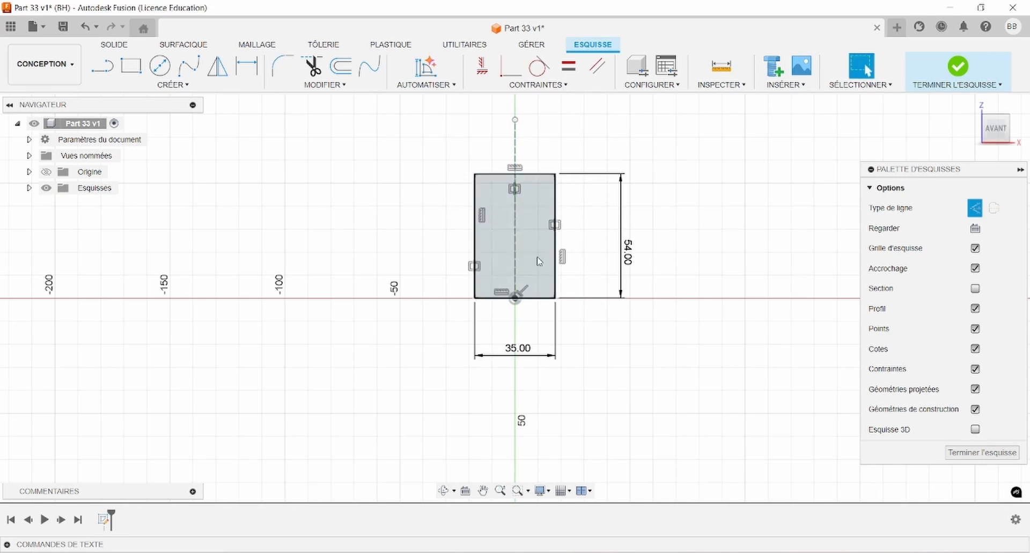
Constrain the rectangle's bottom edge coincident with the sketch origin.
drag(550, 300, 548, 284)
click(526, 292)
click(515, 298)
ctrl+click(538, 283)
click(510, 66)
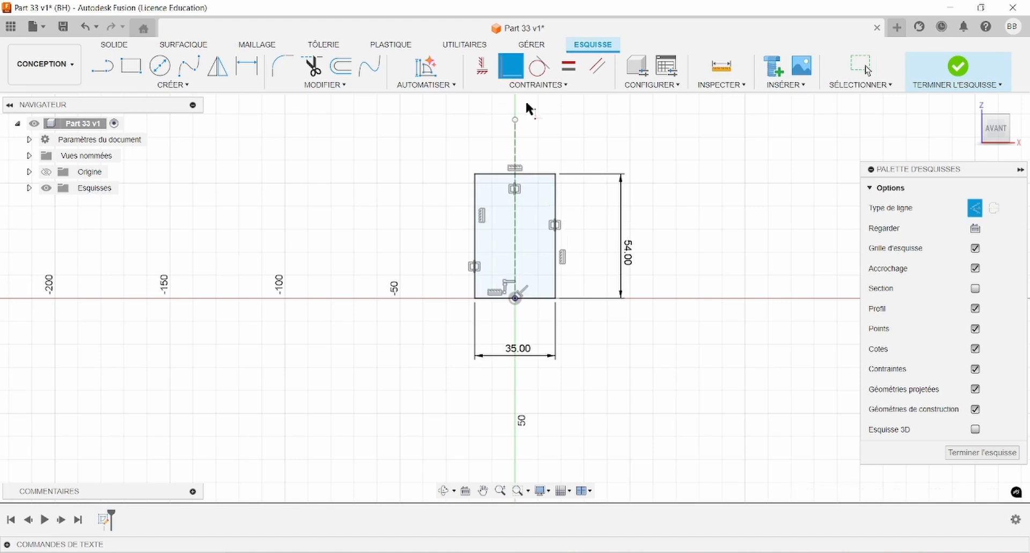
Extrude the rectangle symmetrically as a new body with a whole-length distance of 65 mm, checking the Part 33.jpg reference drawing for the length.
click(121, 47)
click(138, 71)
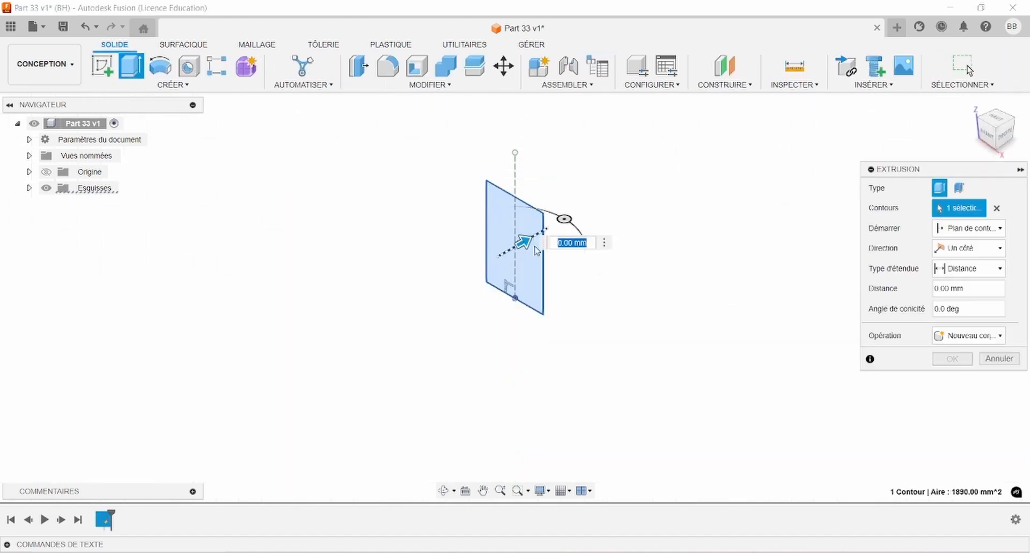
click(960, 252)
click(962, 292)
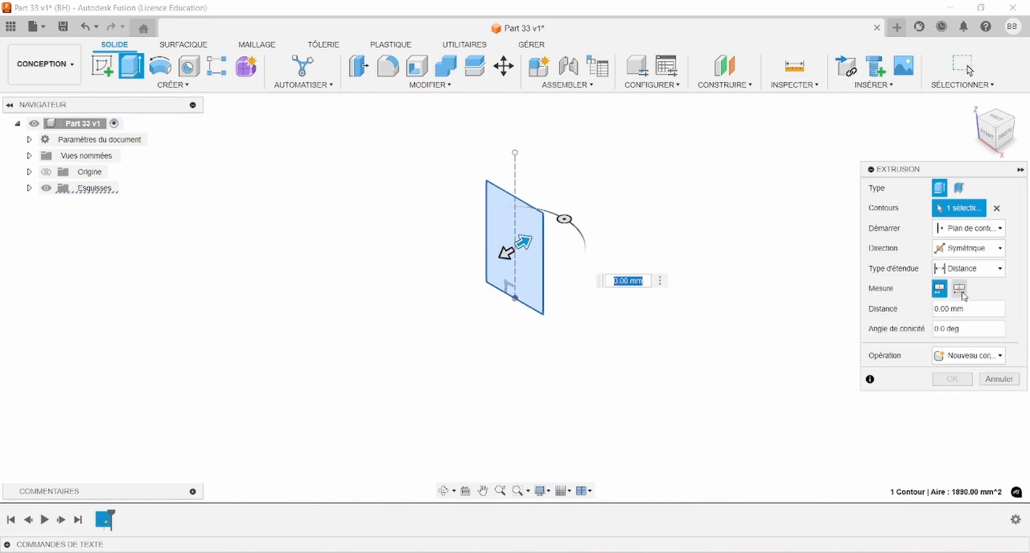
click(961, 289)
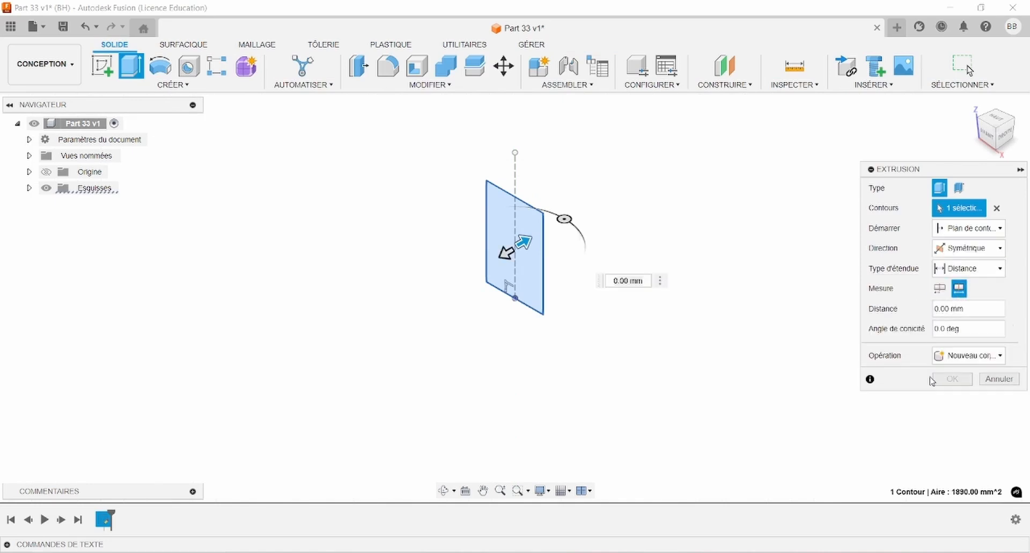
key(alt+Tab)
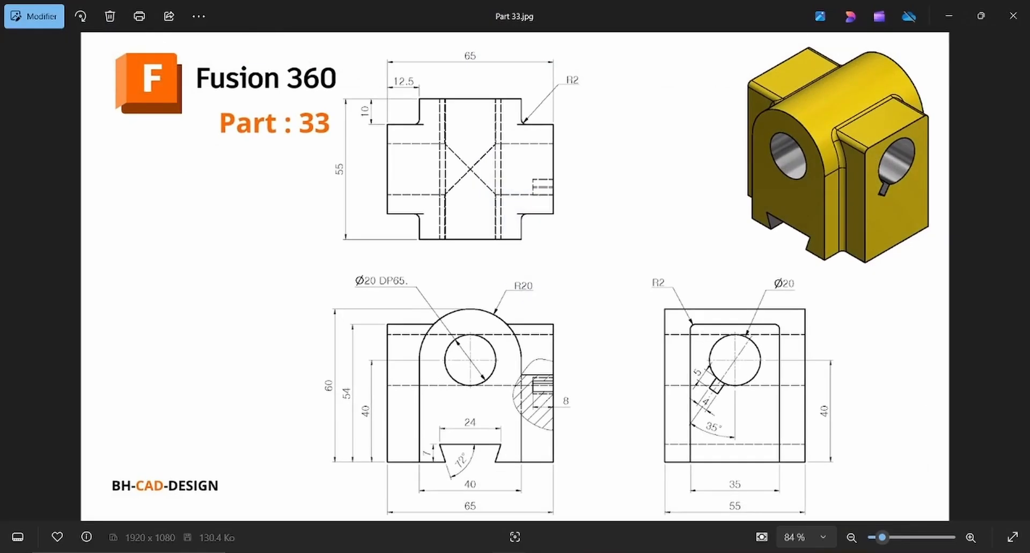
key(alt+Tab)
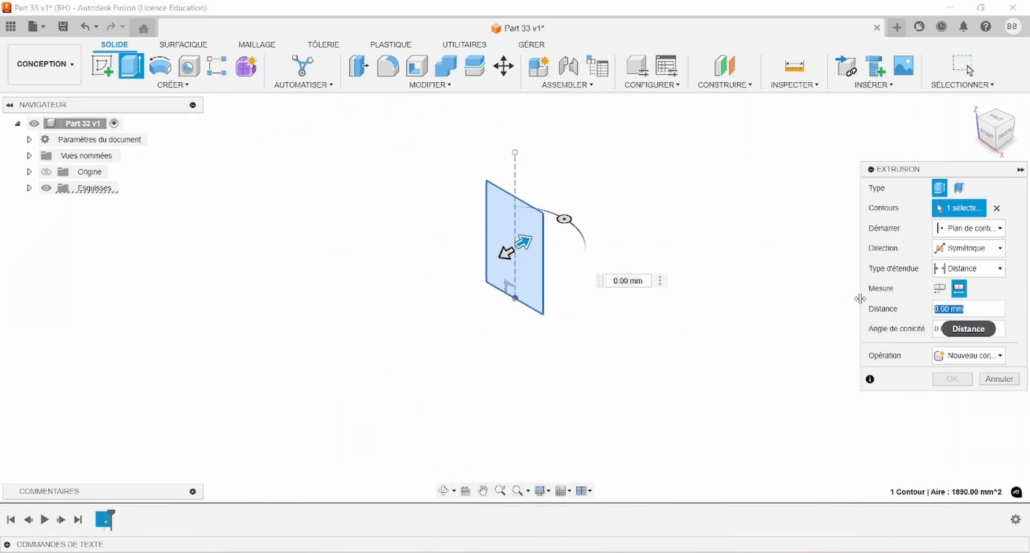
text(65)
key(Return)
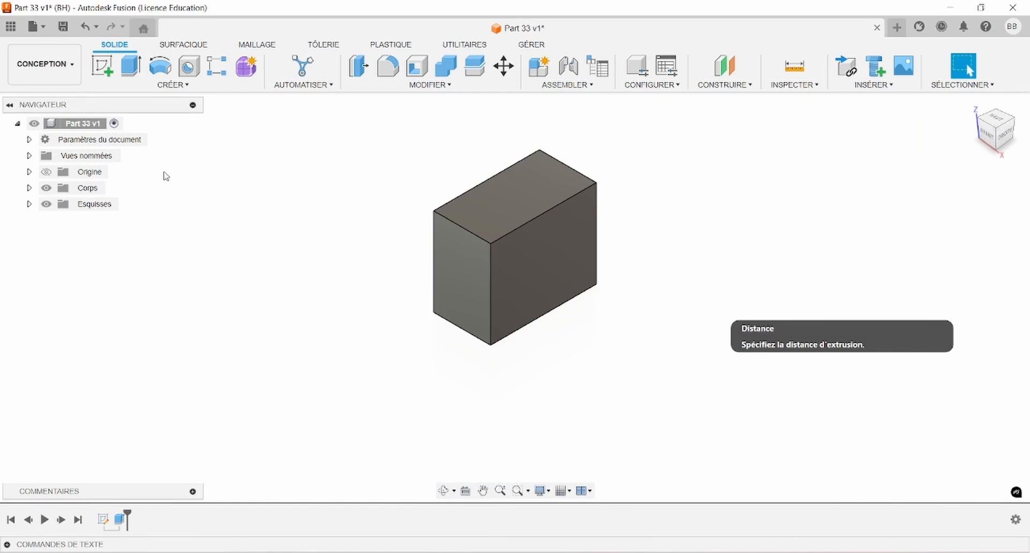
Start a new sketch on the YZ origin plane.
click(102, 66)
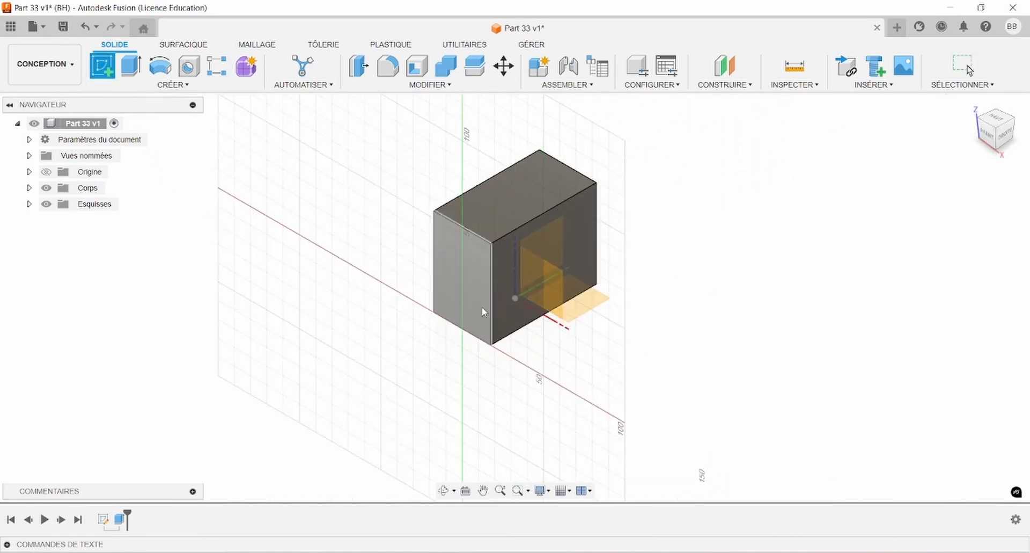
middle_drag(487, 307, 513, 310)
scroll(536, 318, up, 4)
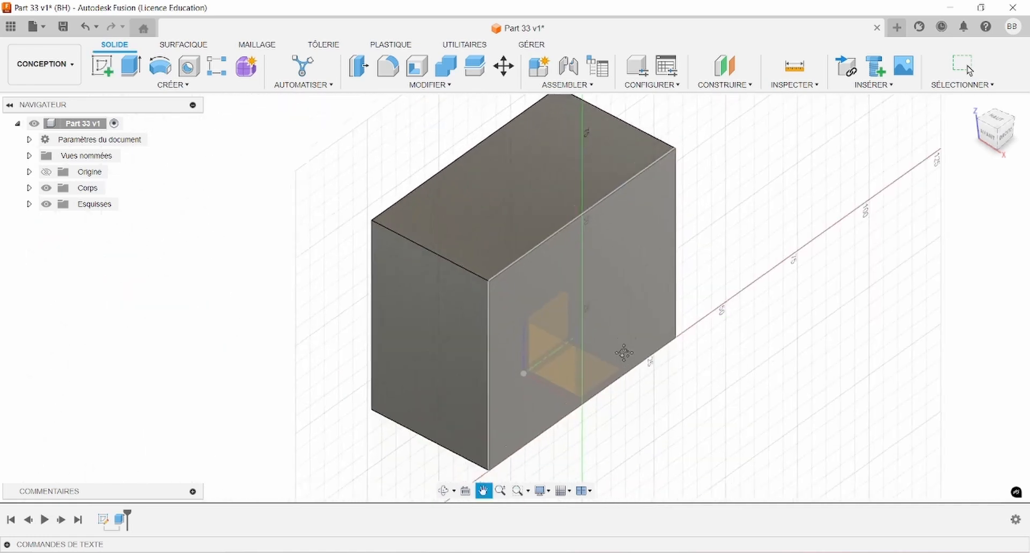
shift+middle_drag(628, 328, 603, 246)
click(101, 65)
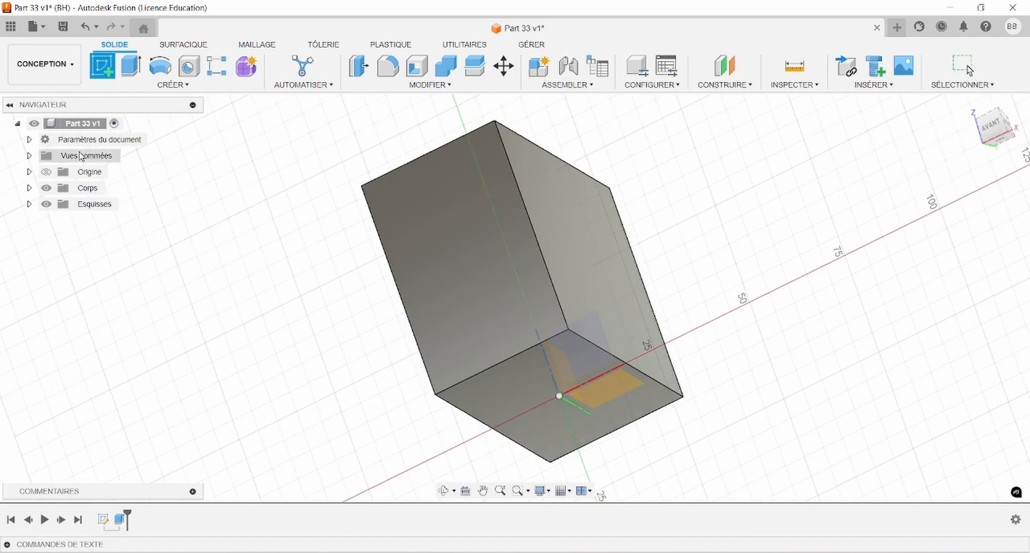
click(29, 172)
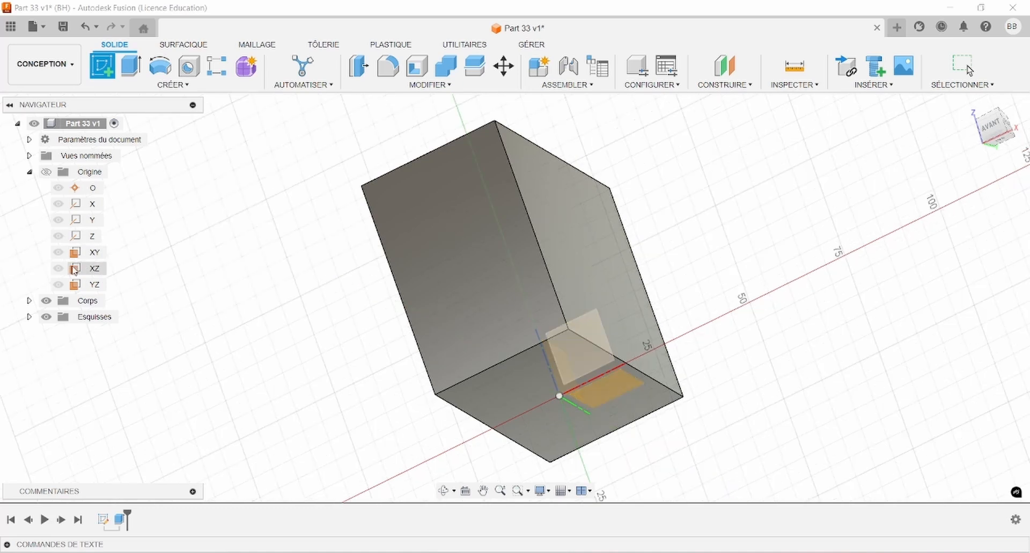
click(74, 285)
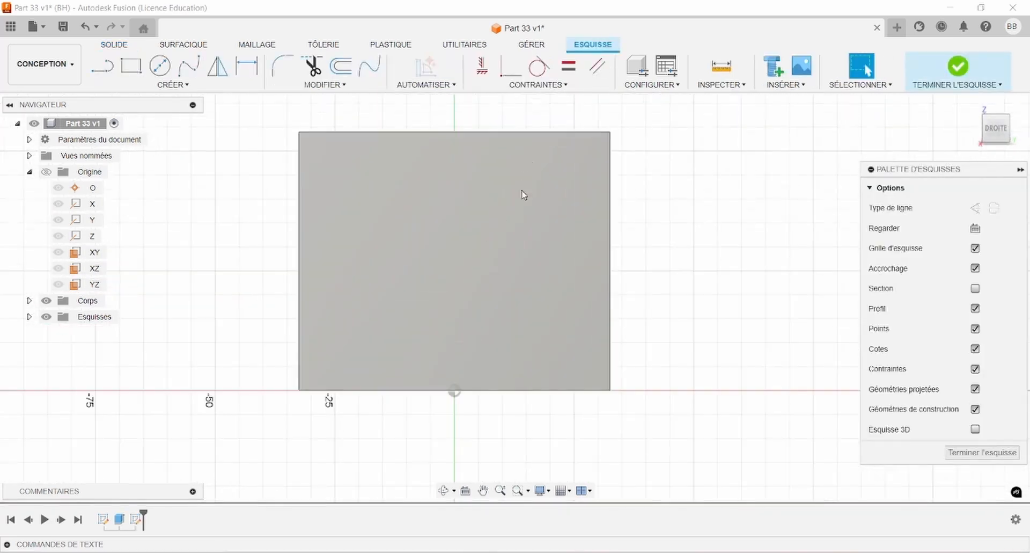
Draw a horizontal line along the block's bottom edge across the origin and a vertical line up from its right end.
scroll(526, 171, up, 3)
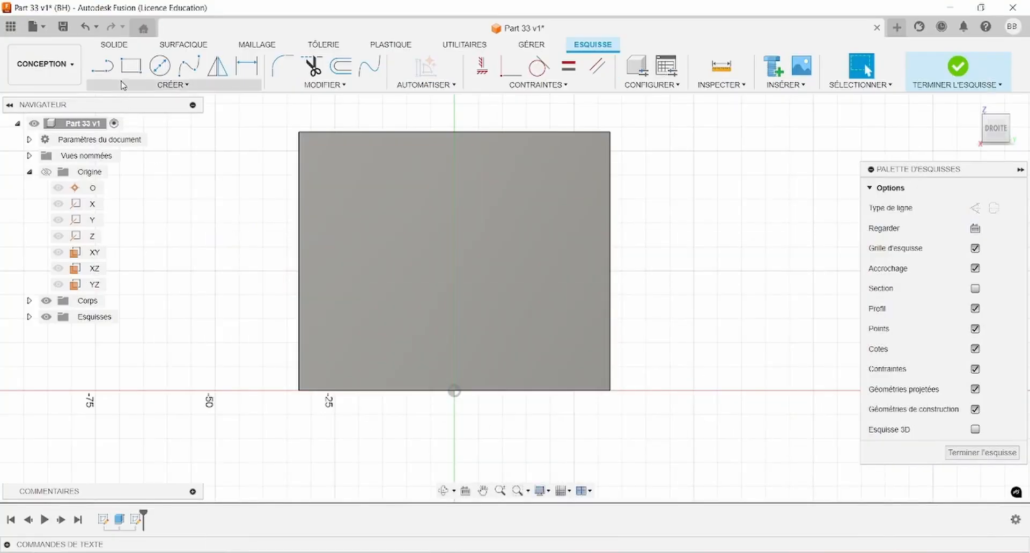
key(l)
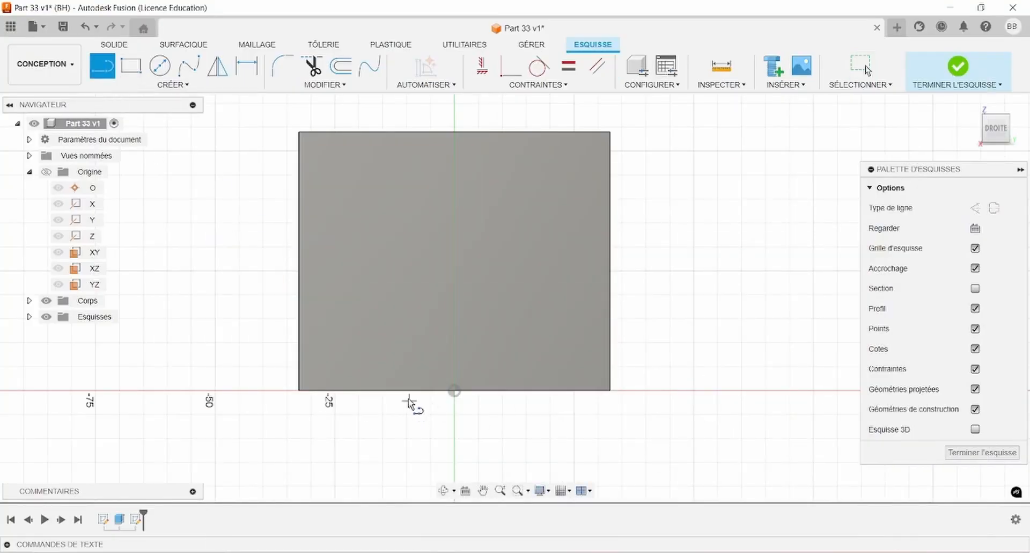
click(382, 390)
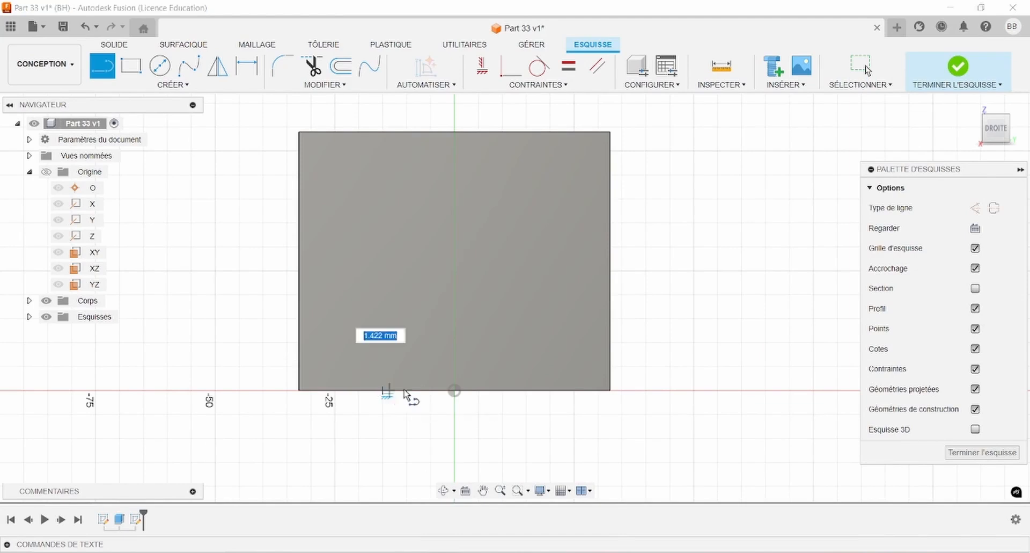
click(543, 390)
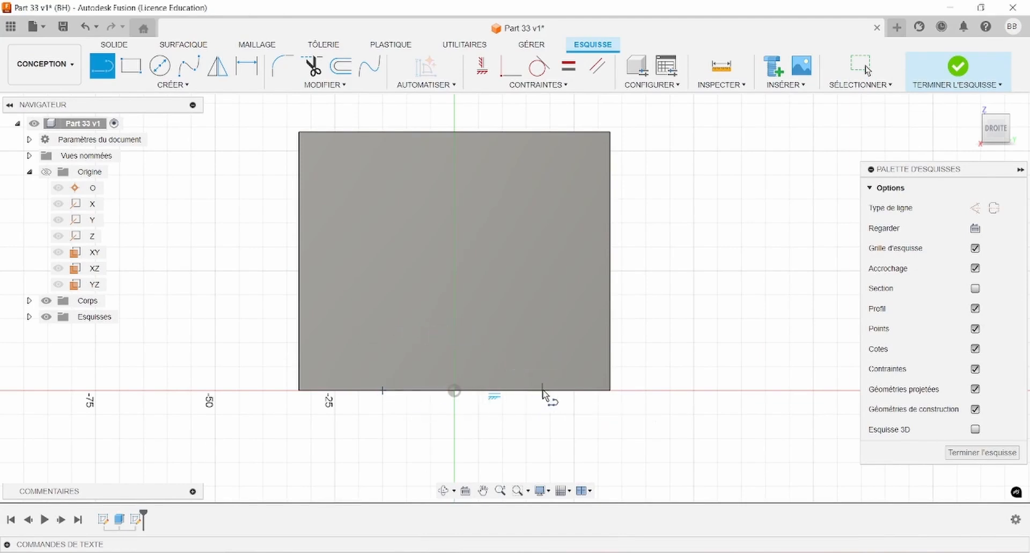
click(543, 255)
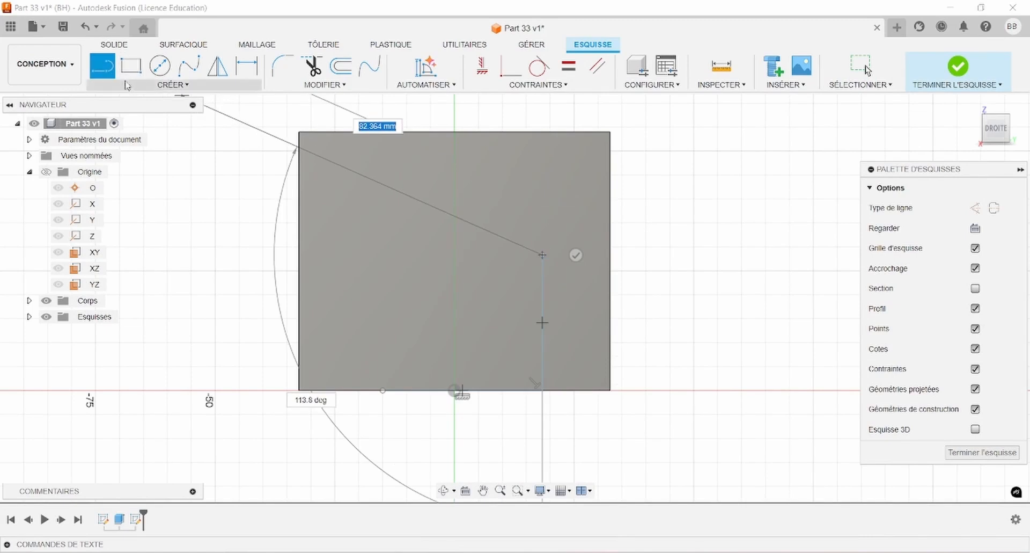
Add a three-point arc bulging upward from the top of the vertical line to a point above the base line's left end.
click(173, 84)
mouse_move(142, 139)
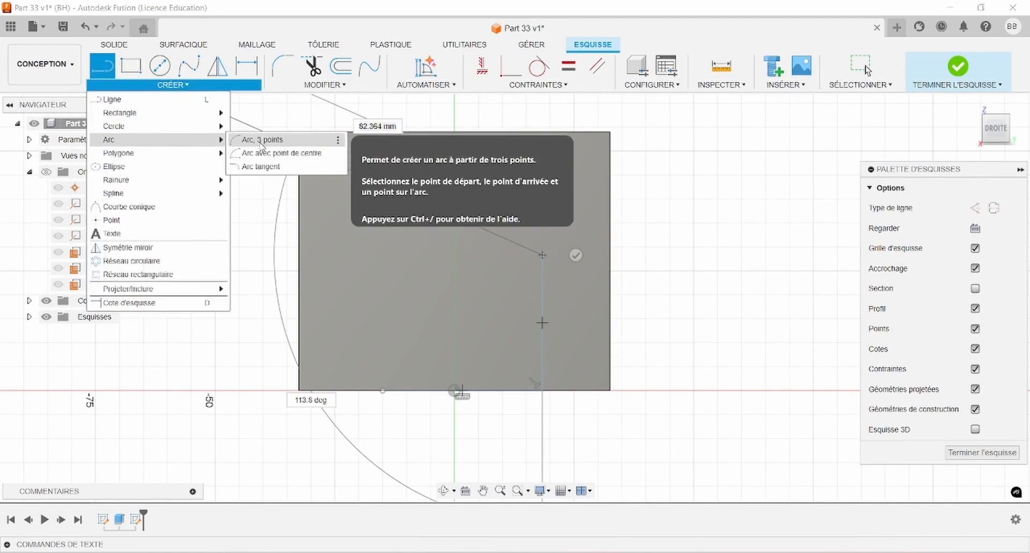
click(290, 140)
click(542, 255)
click(380, 254)
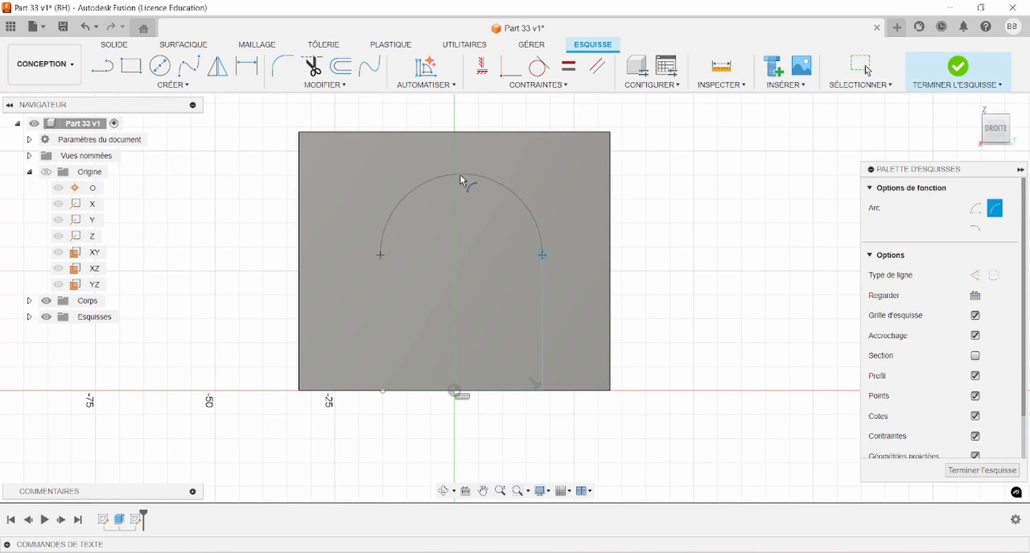
click(464, 187)
Close the arch profile with a line from the arc's left end to the base line, and constrain that line vertical.
click(103, 66)
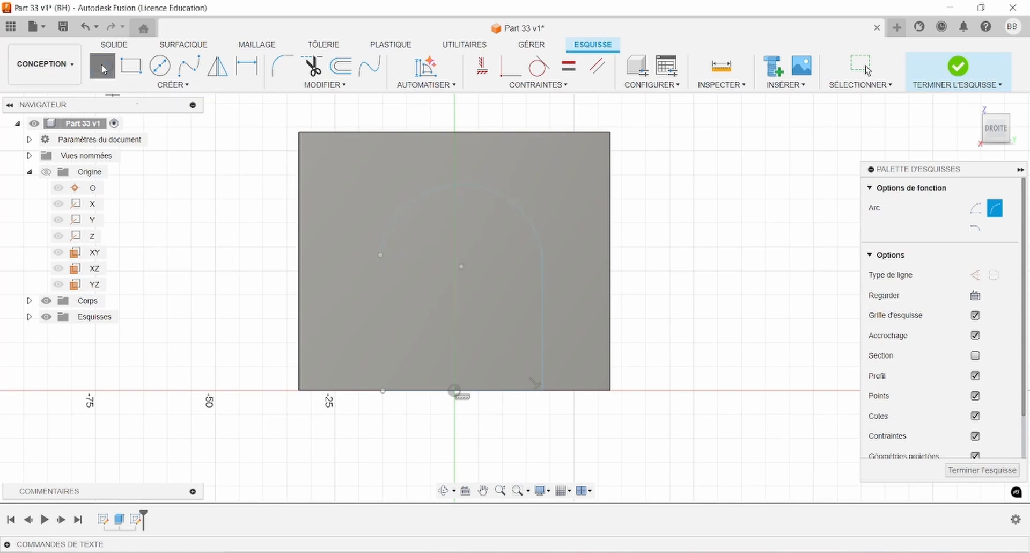
click(381, 255)
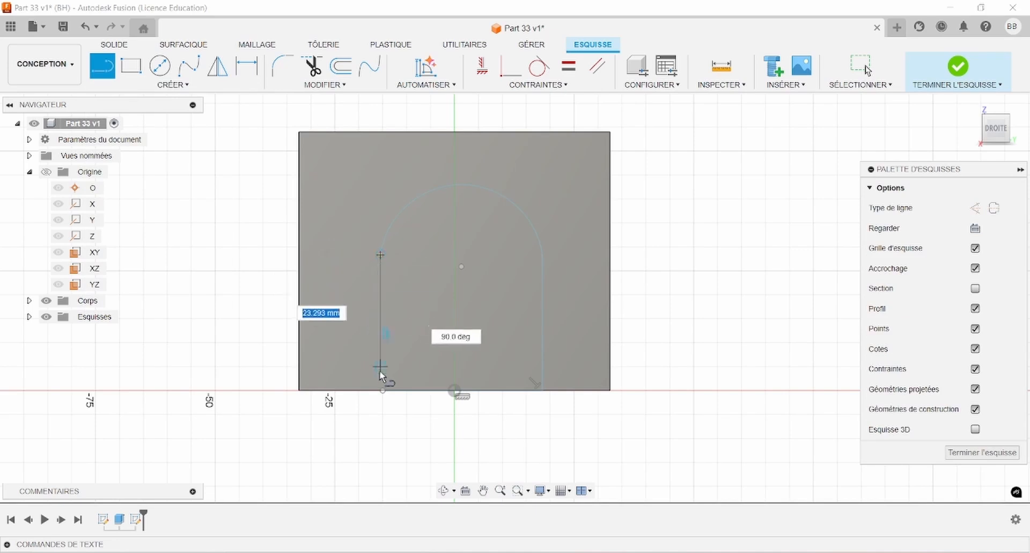
click(382, 390)
key(Escape)
click(382, 338)
click(490, 72)
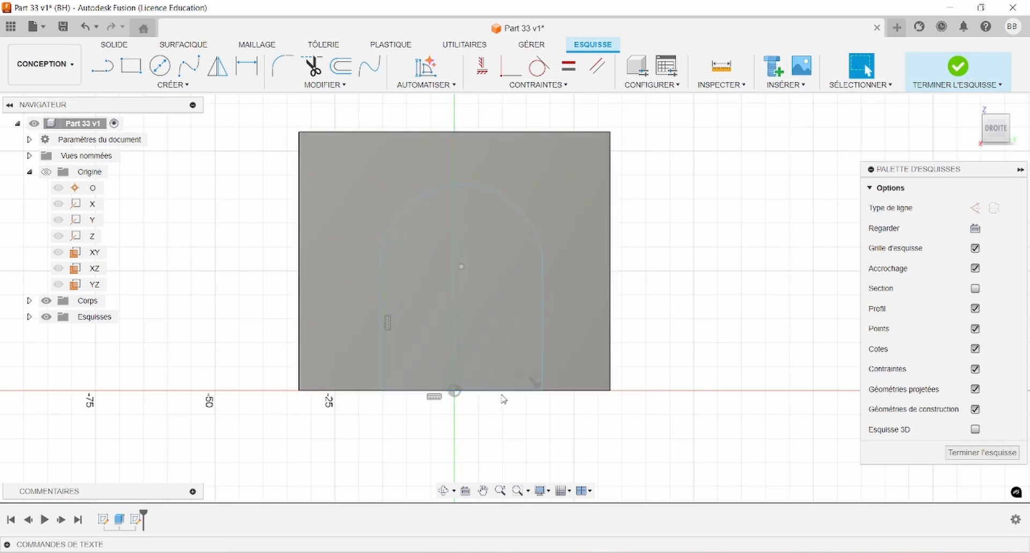
Constrain the arch profile's base line coincident with the sketch origin.
drag(503, 392, 494, 368)
ctrl+click(471, 369)
click(511, 68)
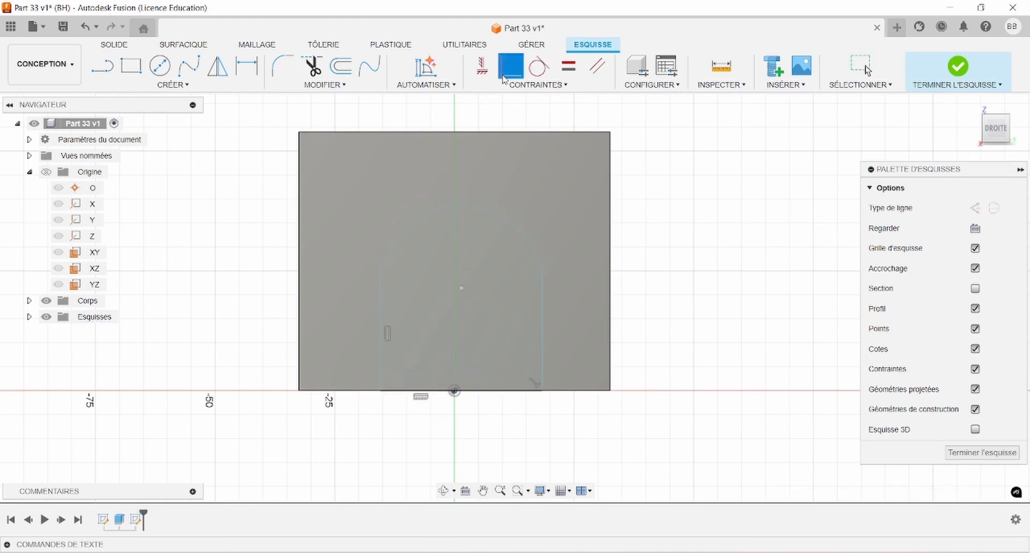
Sketch a dovetail outline inside the arch profile, standing on its base line around the origin.
click(102, 65)
click(422, 396)
click(503, 363)
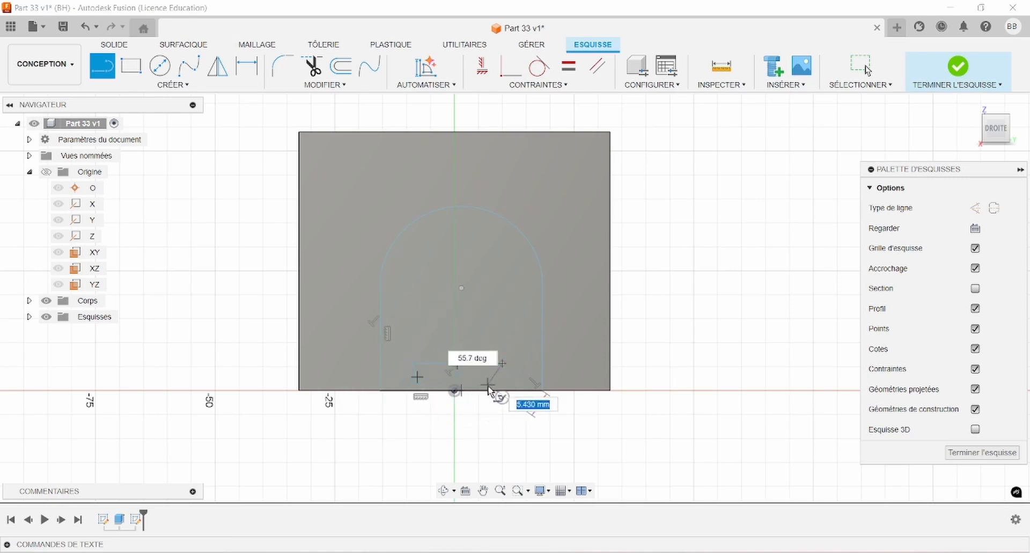
key(Escape)
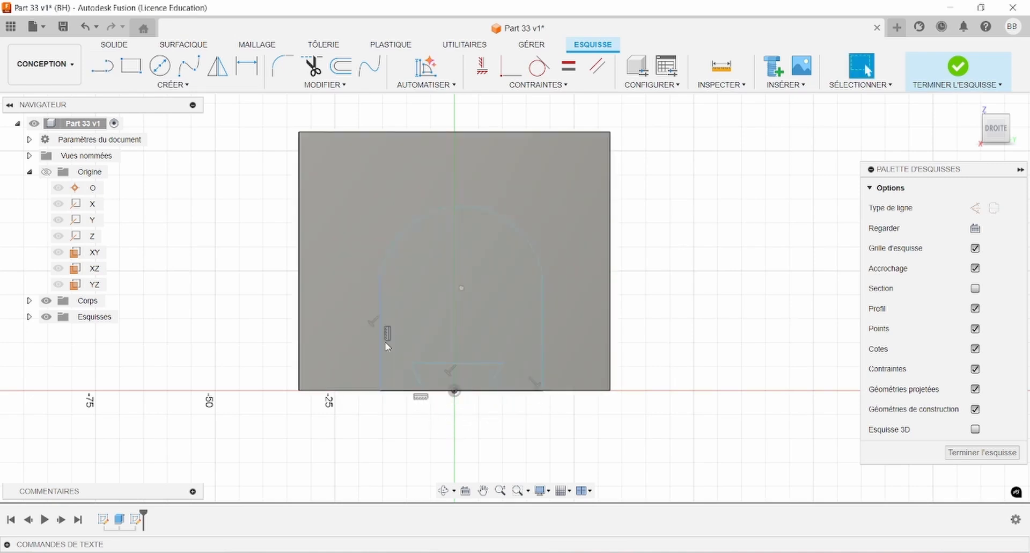
Draw a vertical construction line about 27 mm long upward from the sketch origin.
click(381, 355)
click(102, 66)
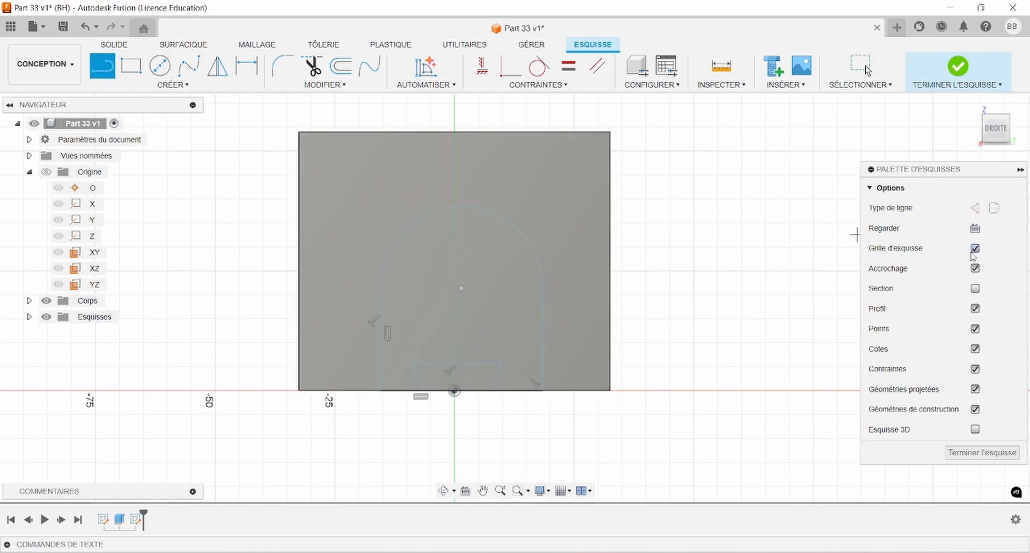
click(975, 208)
click(454, 390)
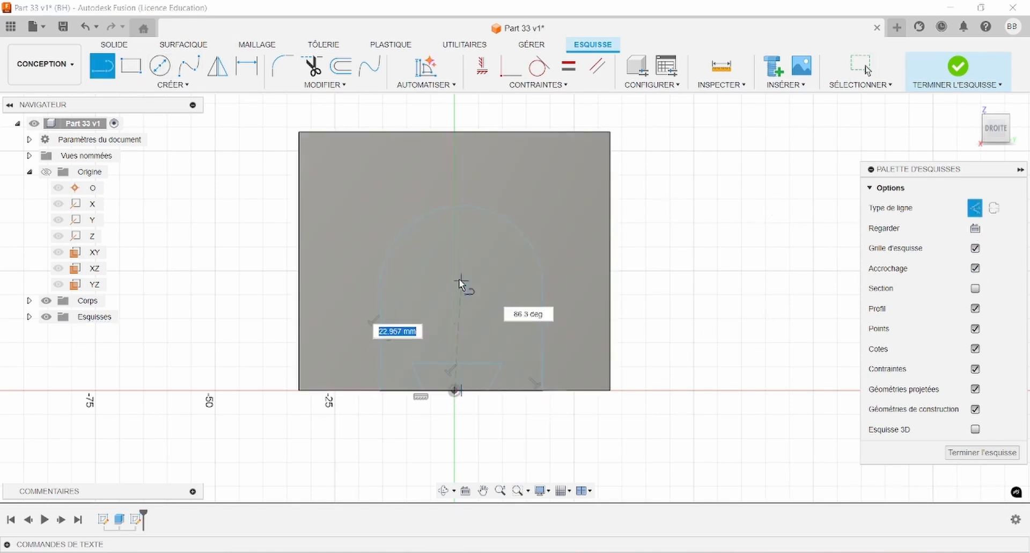
click(455, 260)
key(Escape)
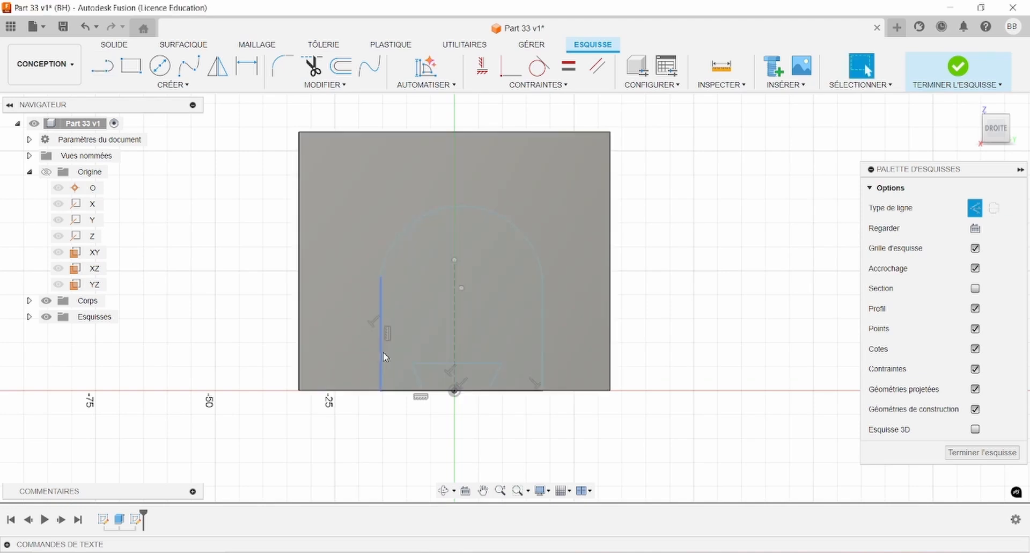
Constrain the arch profile's two vertical sides symmetric about the vertical construction line.
click(383, 352)
ctrl+click(544, 344)
ctrl+click(455, 341)
click(533, 84)
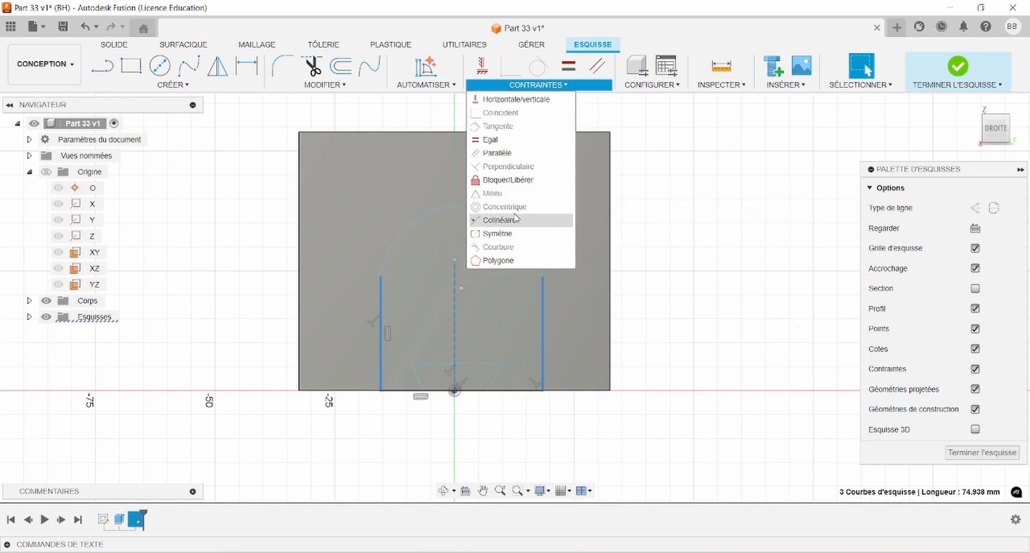
click(499, 234)
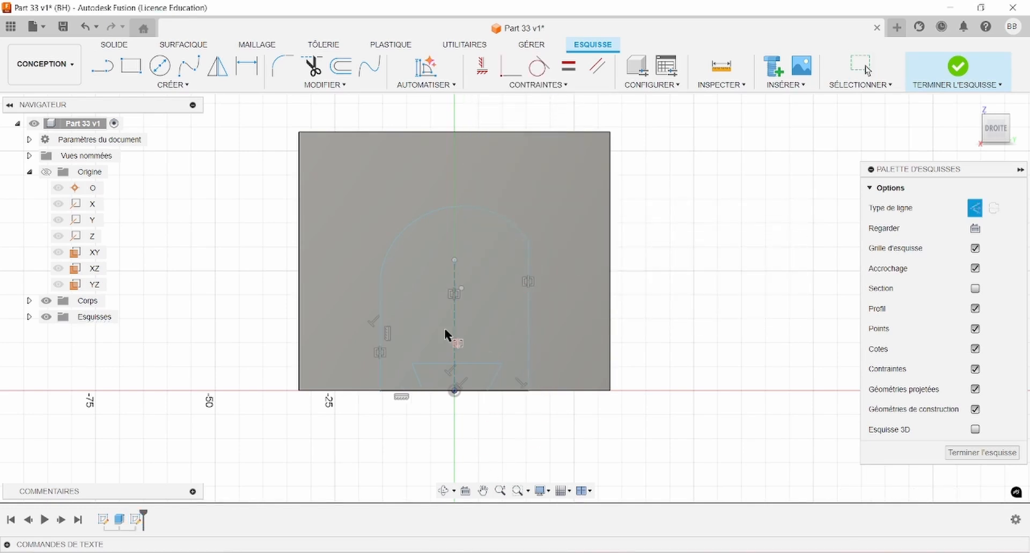
Try to make the arc's two endpoints symmetric about the construction line and shift the arc's higher endpoint slightly.
click(378, 277)
ctrl+click(528, 270)
key(Escape)
click(380, 276)
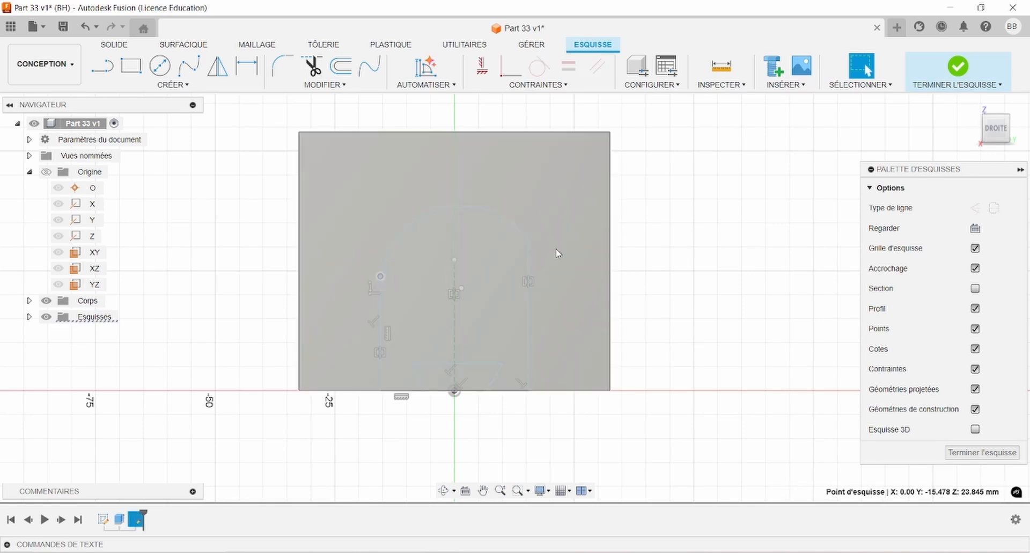
ctrl+click(528, 241)
click(454, 277)
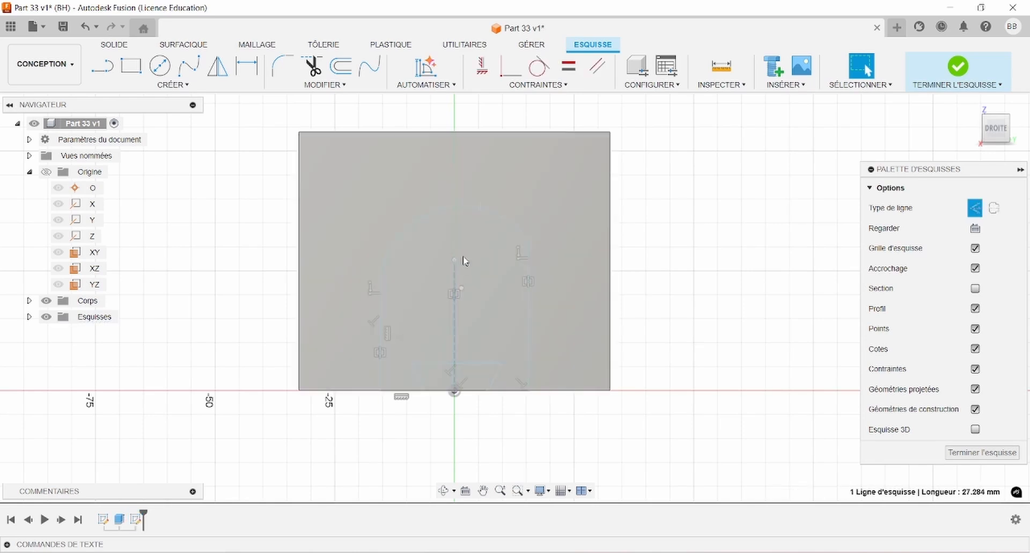
click(536, 84)
click(498, 242)
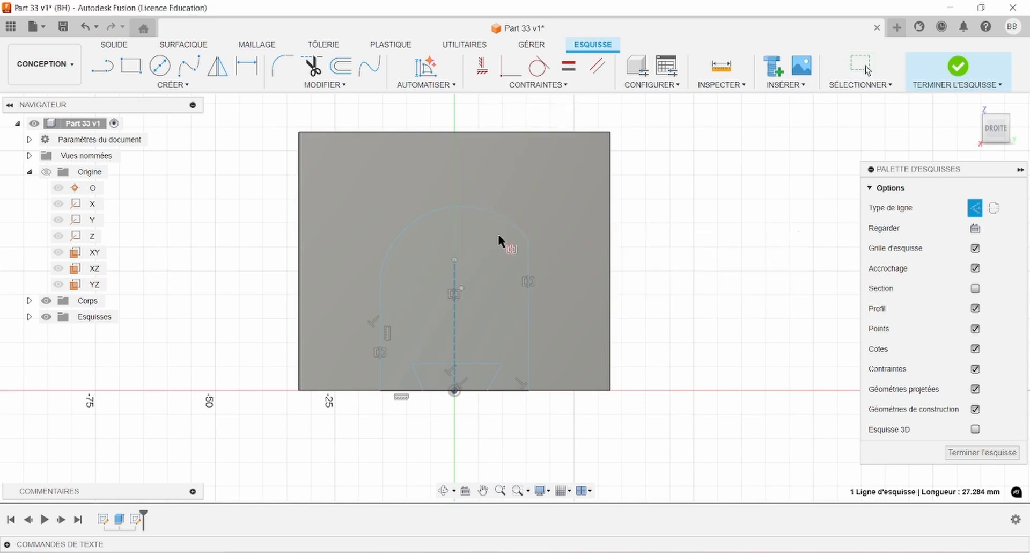
click(528, 246)
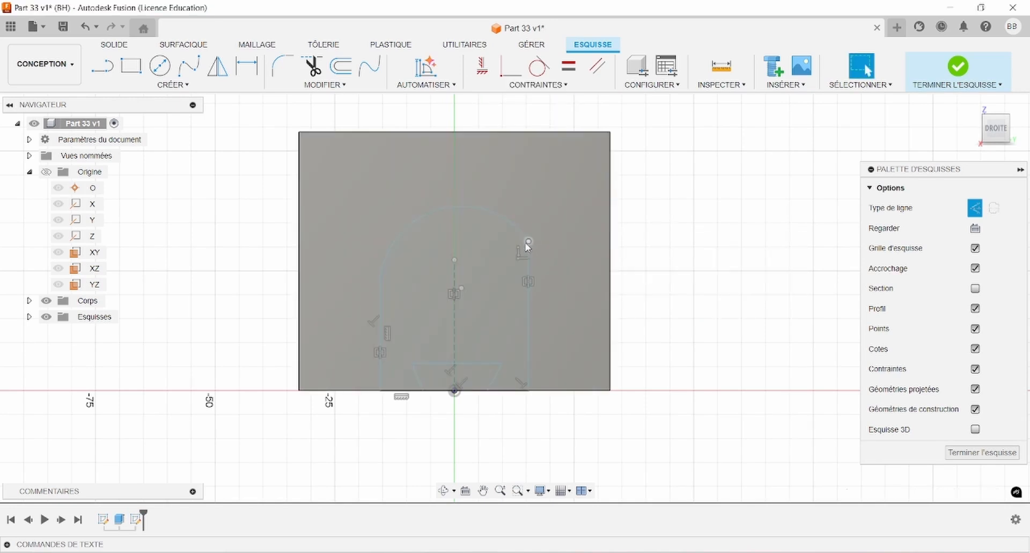
mouse_move(530, 260)
mouse_down()
mouse_move(526, 271)
mouse_move(526, 247)
mouse_up()
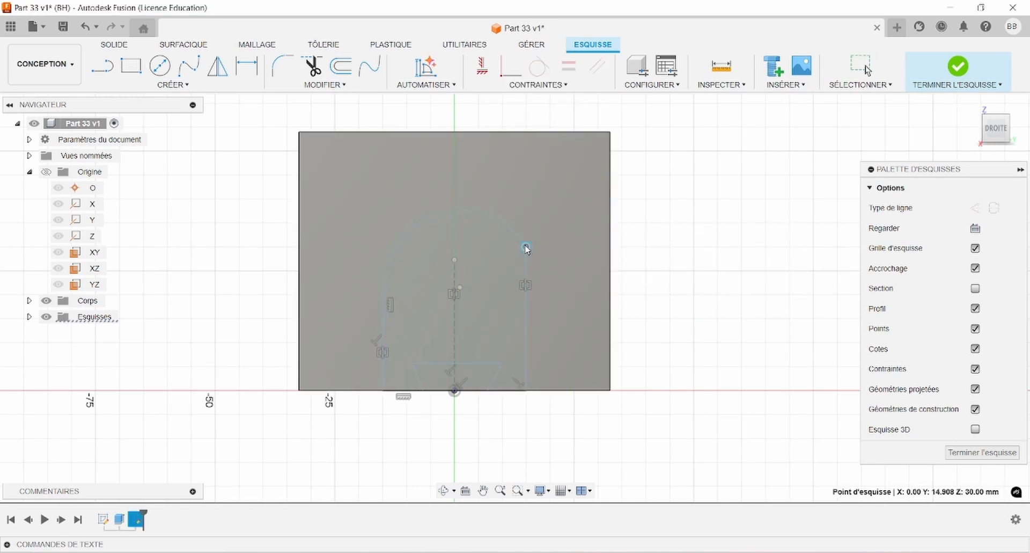
click(639, 257)
Apply a symmetry constraint to the arc's two endpoints about the vertical construction line.
click(383, 275)
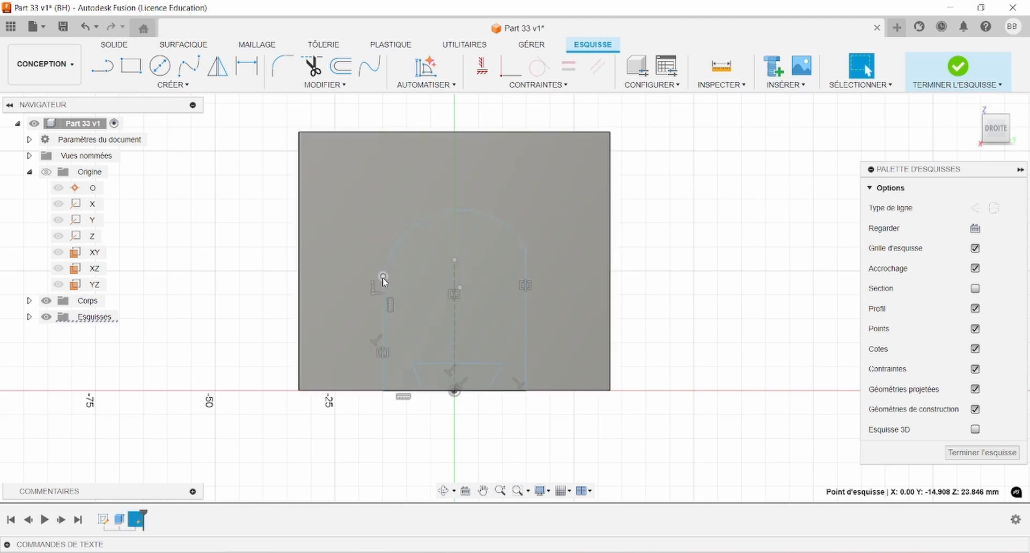
ctrl+click(527, 247)
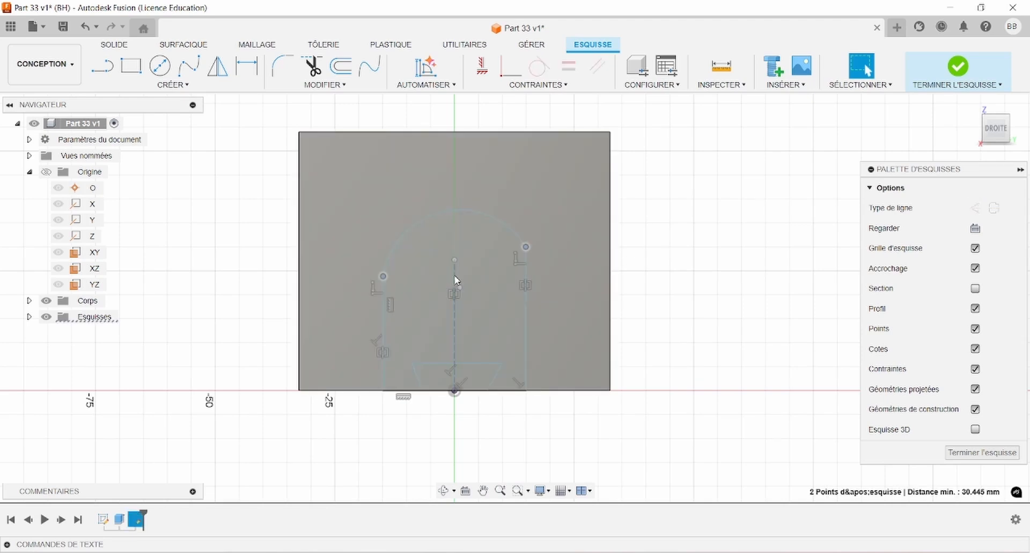
ctrl+click(455, 281)
click(538, 84)
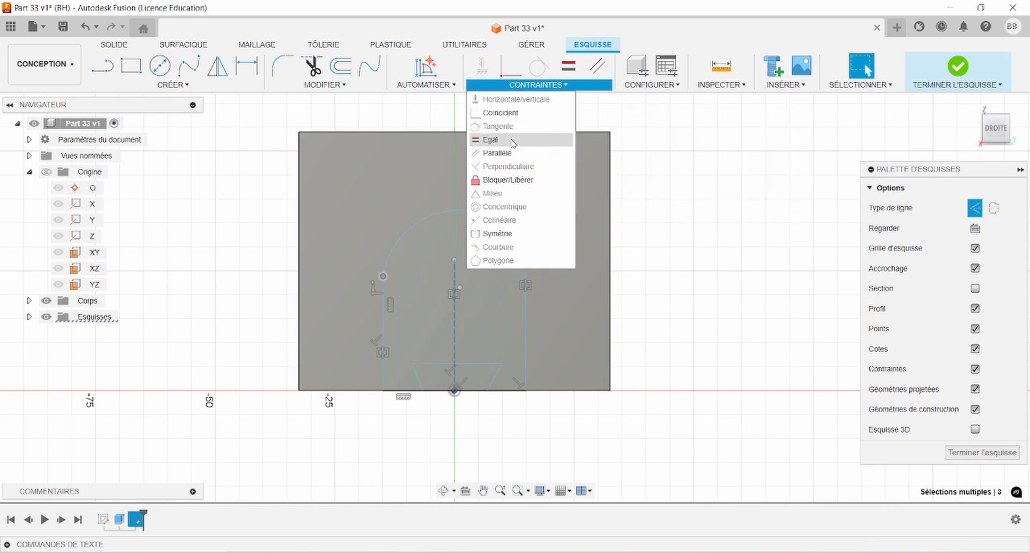
click(497, 233)
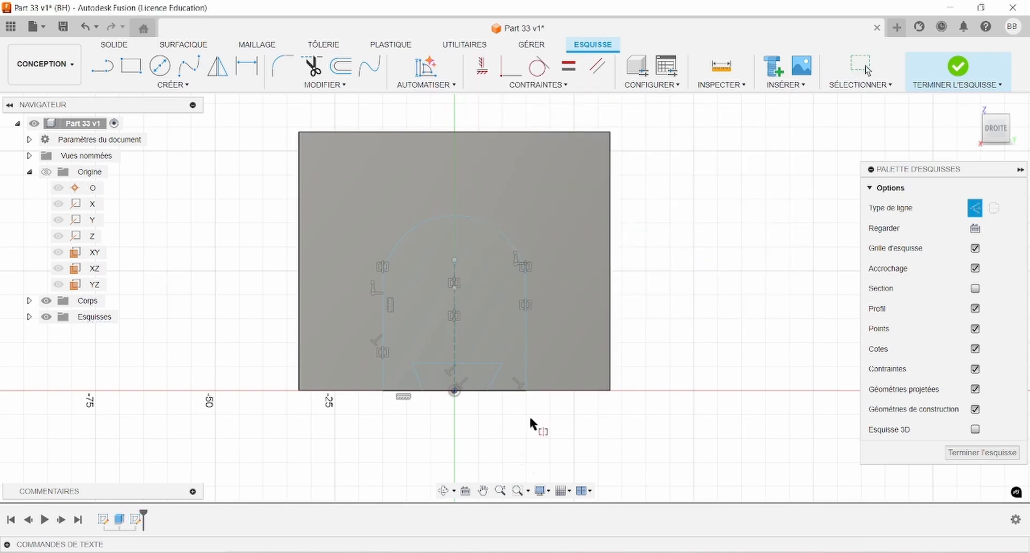
Check the arch width in the reference drawing and dimension the distance between the two vertical sides to 40 mm.
key(alt+Tab)
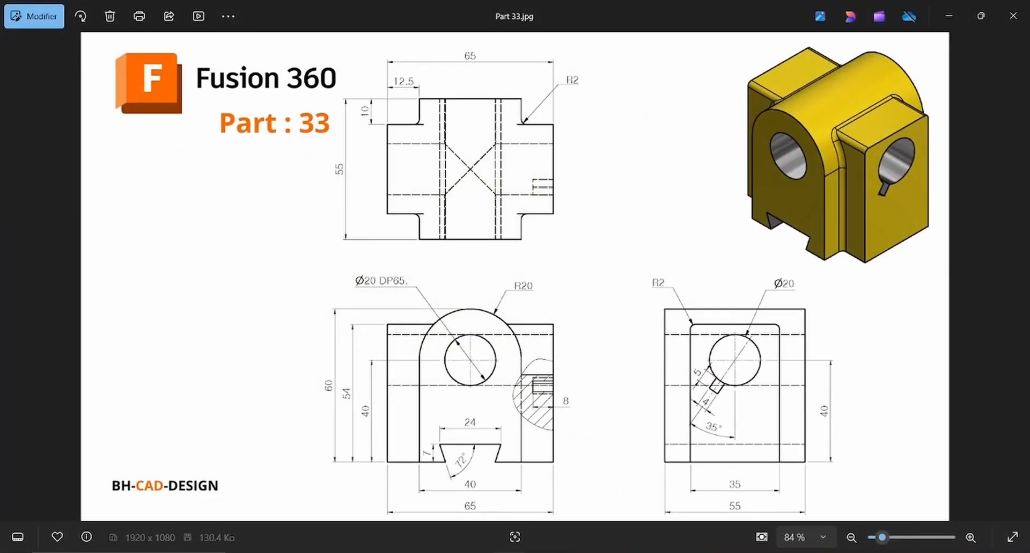
key(alt+Tab)
click(383, 335)
click(527, 336)
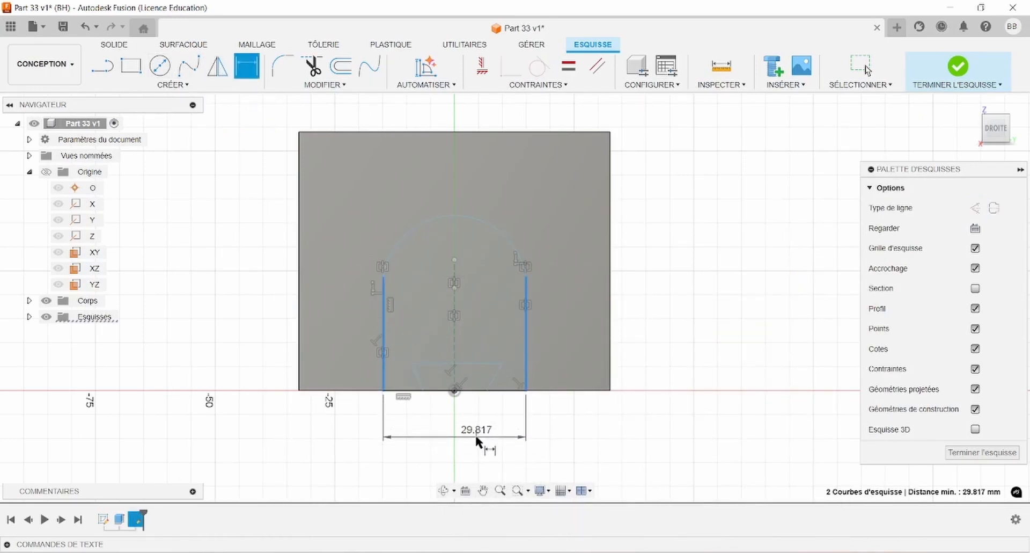
click(476, 437)
text(40)
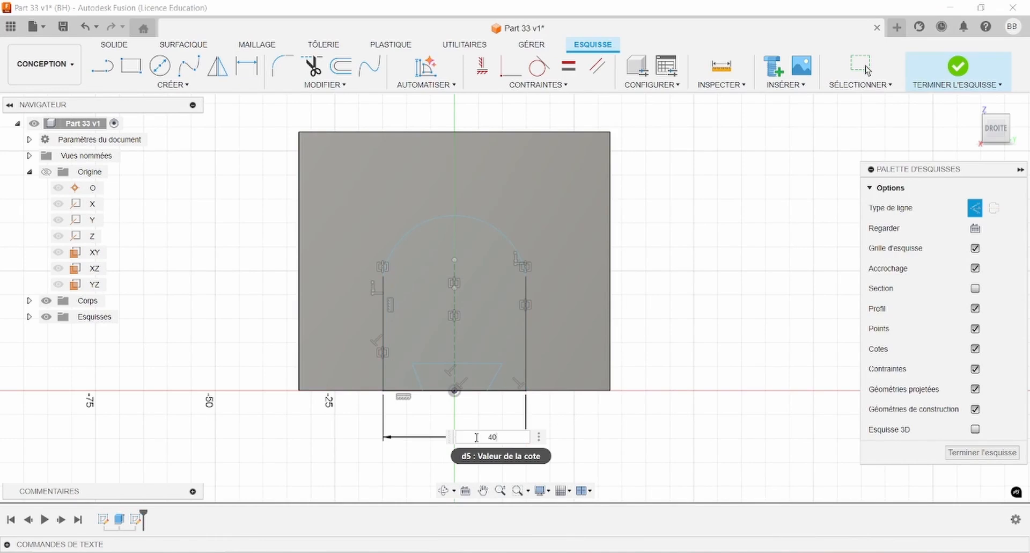
key(Return)
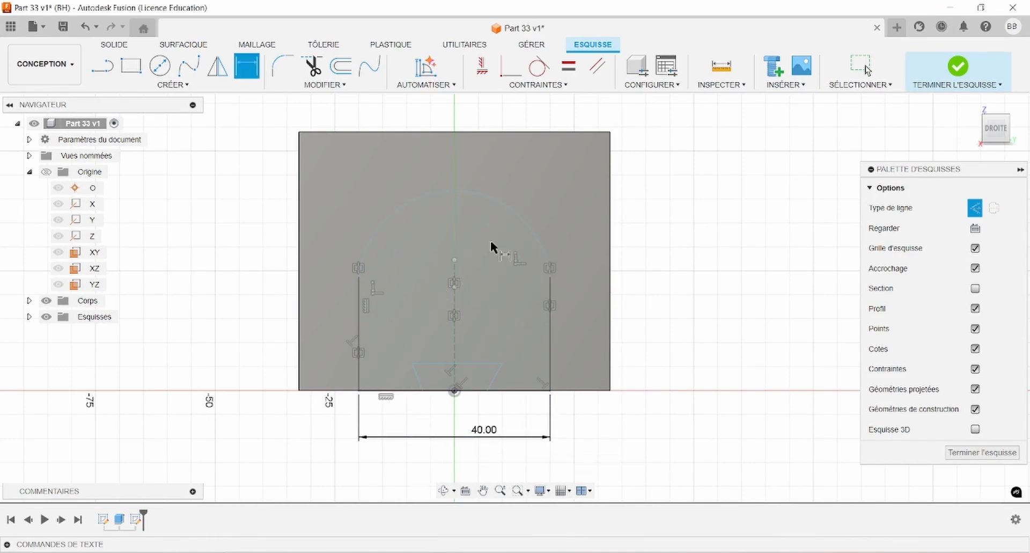
Dimension the arc centre's height above the sketch origin to 40 mm.
click(518, 217)
click(454, 389)
click(226, 336)
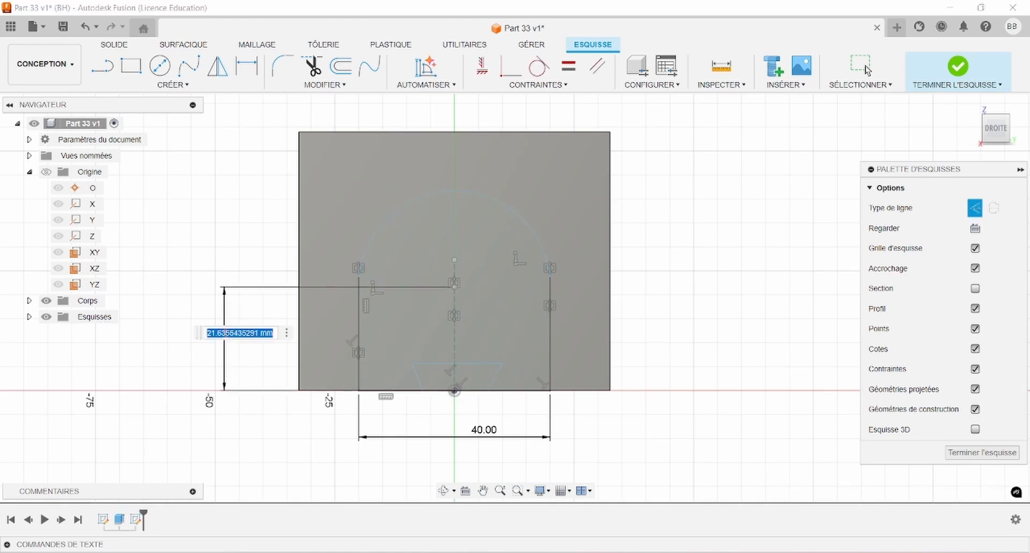
text(40)
key(Return)
key(Escape)
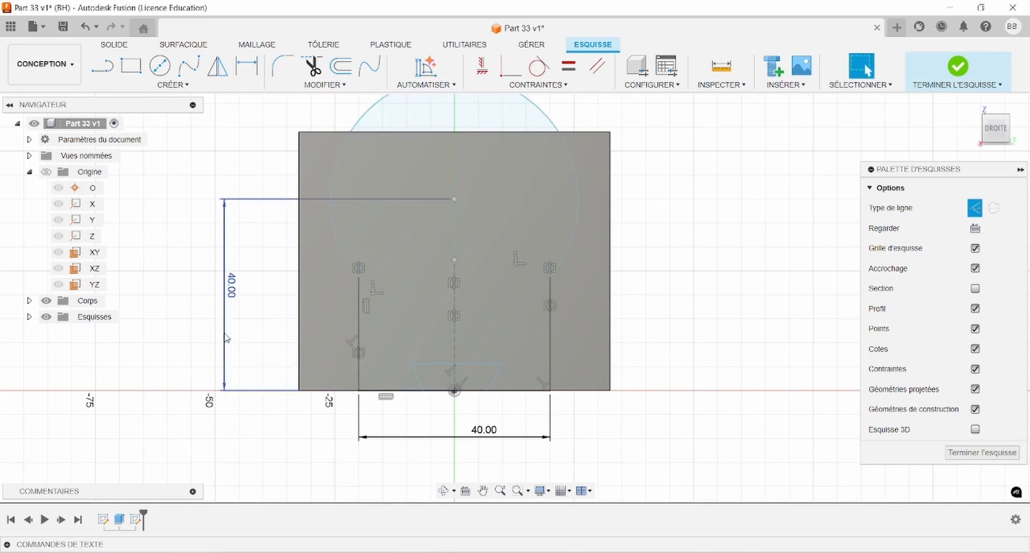
Make the arch's arc tangent to the left vertical side.
click(358, 279)
ctrl+click(359, 291)
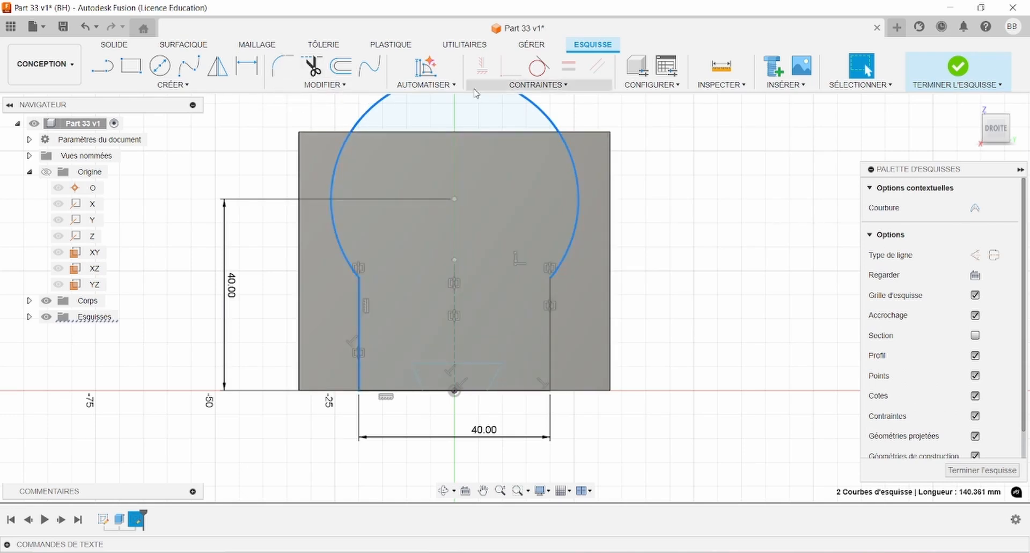
click(538, 66)
scroll(504, 219, down, 2)
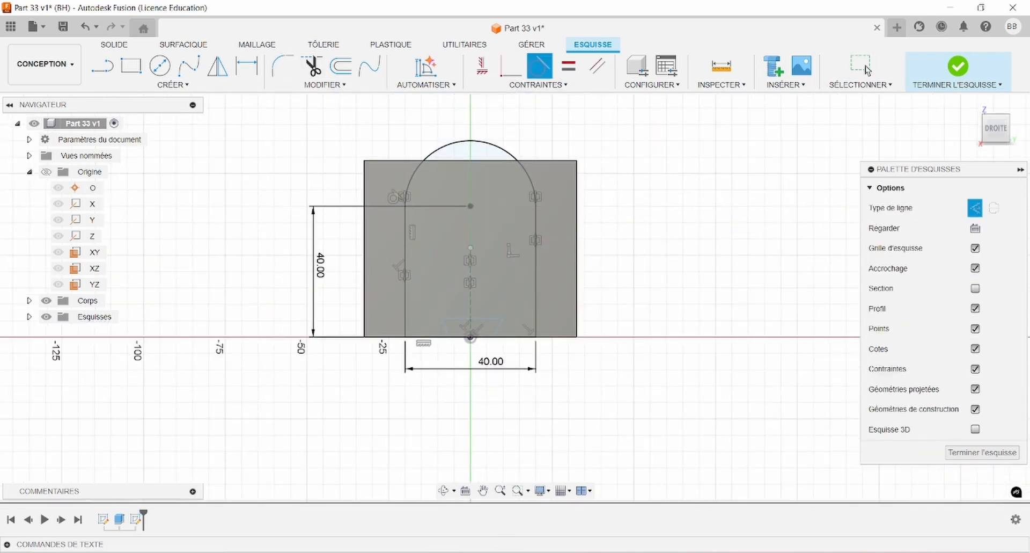
Review the reference drawing and delete the dovetail outline from the base of the arch sketch.
key(alt+Tab)
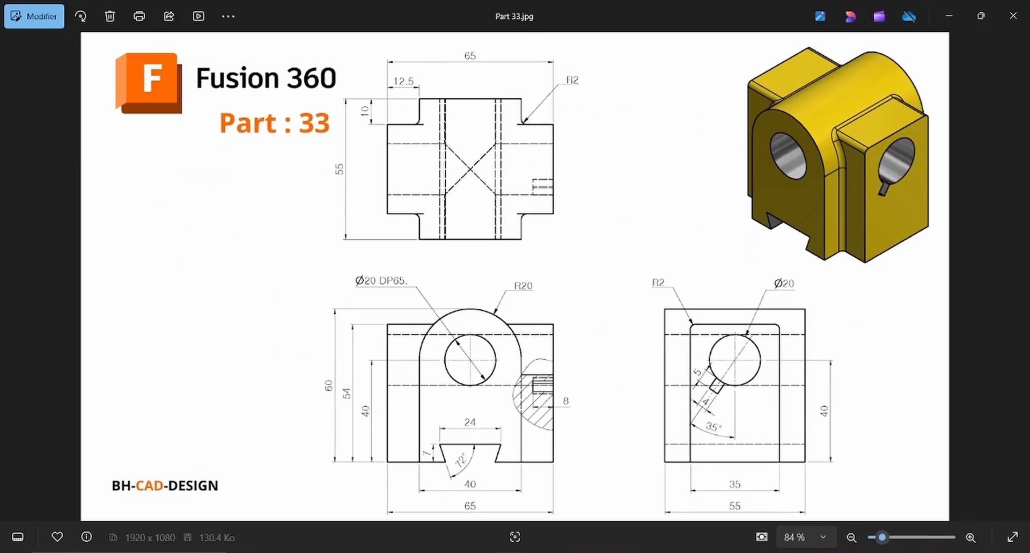
key(alt+Tab)
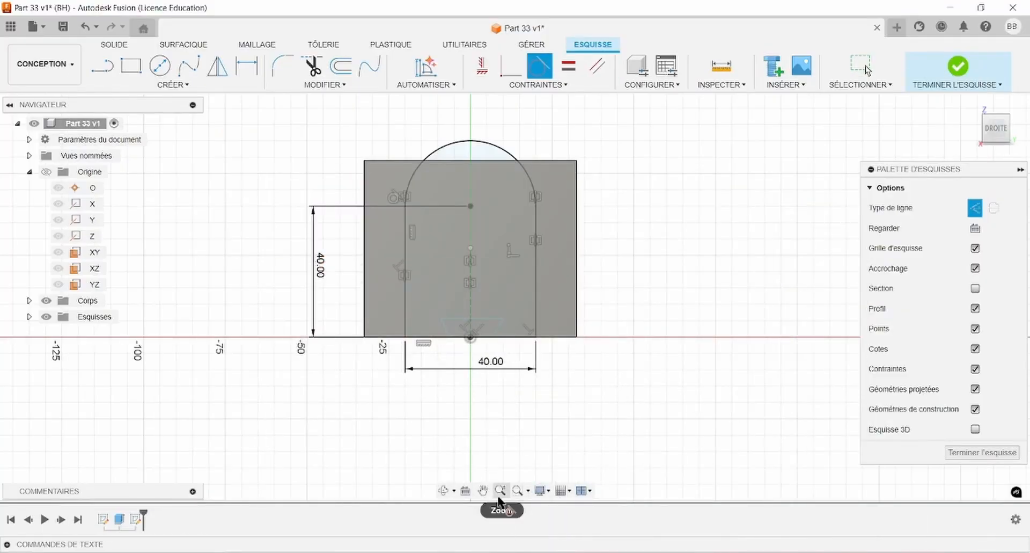
key(Escape)
click(488, 320)
key(Delete)
click(445, 329)
key(Delete)
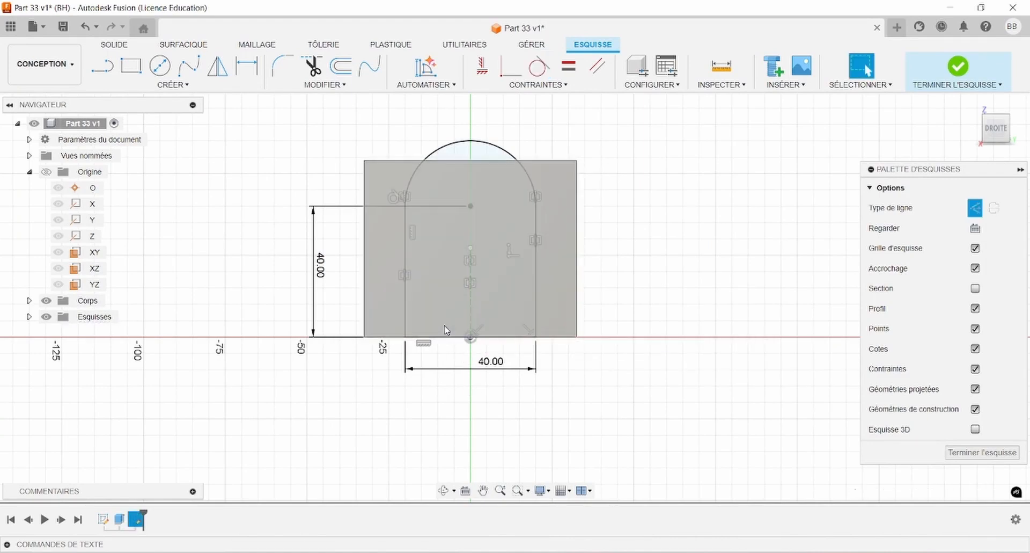
Extrude the arch profile symmetrically over a 55 mm total length, joined to the block, and bring up the Part 33 drawing.
click(120, 49)
click(133, 67)
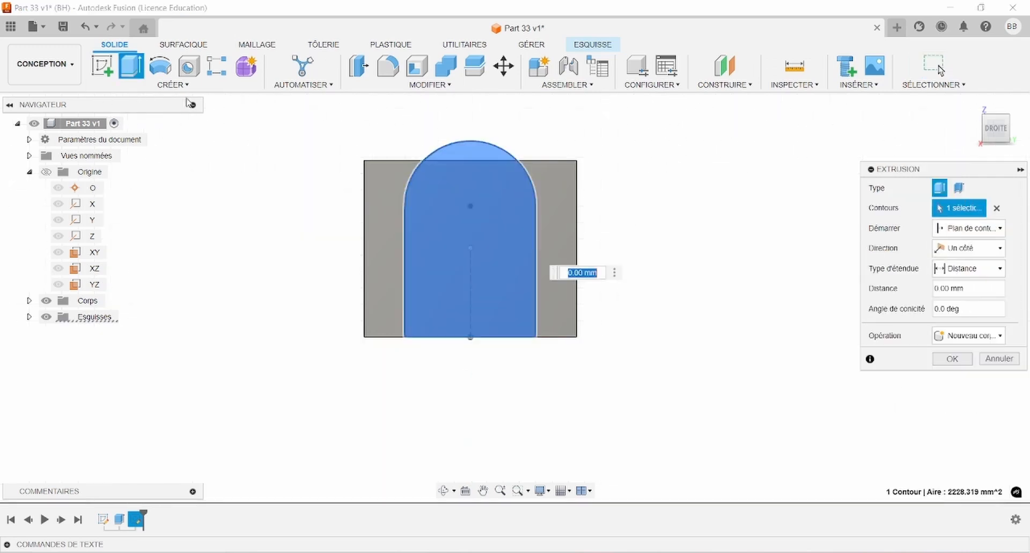
click(963, 268)
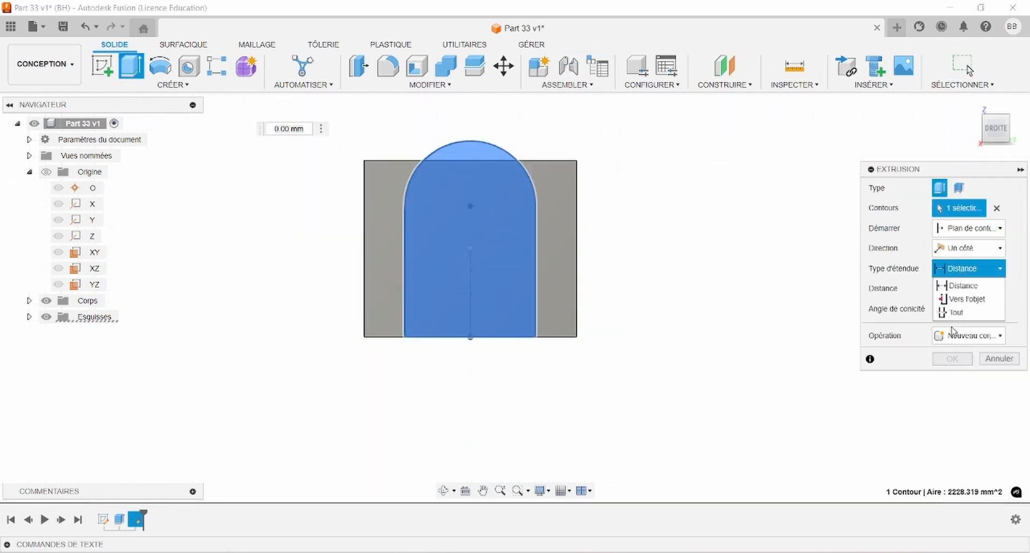
click(952, 248)
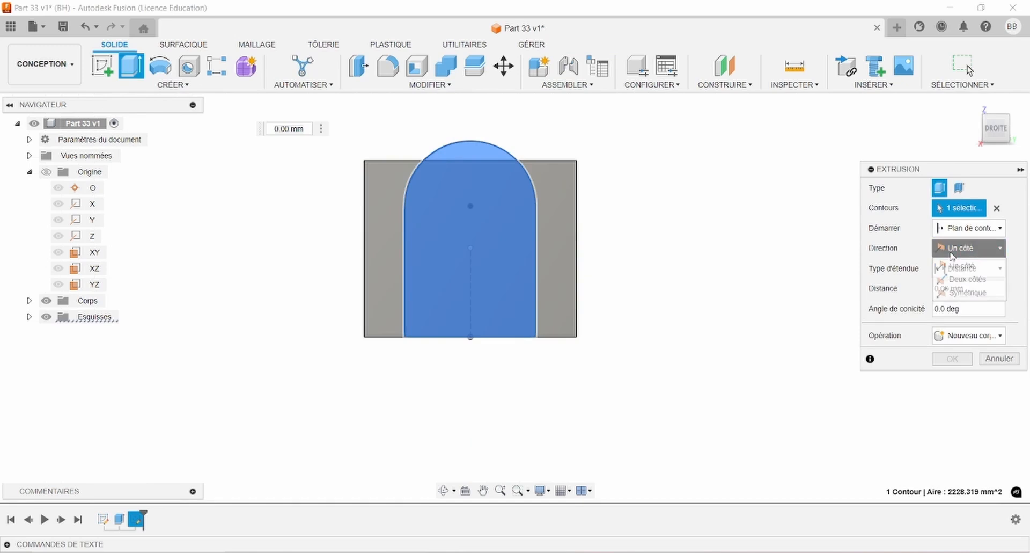
click(963, 293)
click(973, 355)
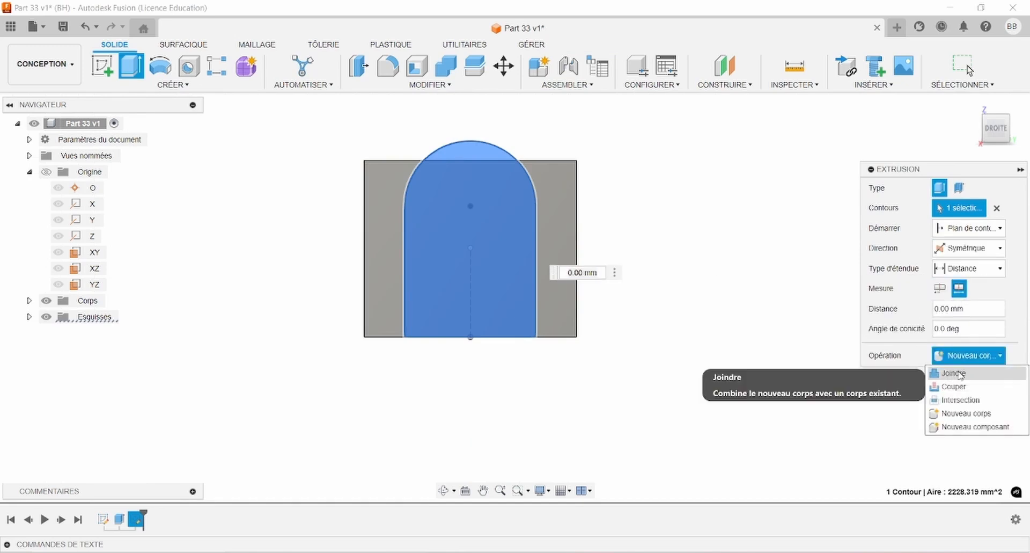
click(893, 371)
key(alt+Tab)
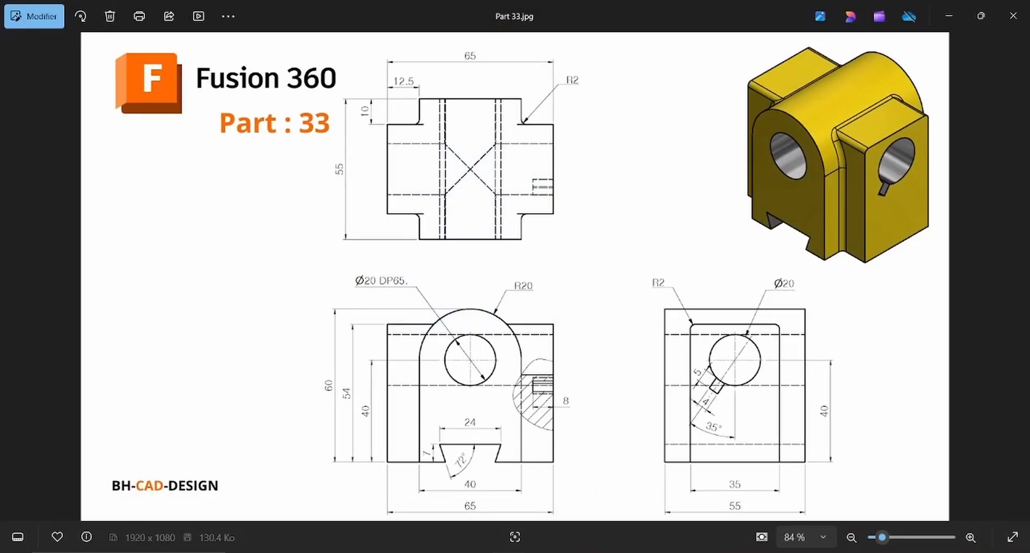
key(alt+Tab)
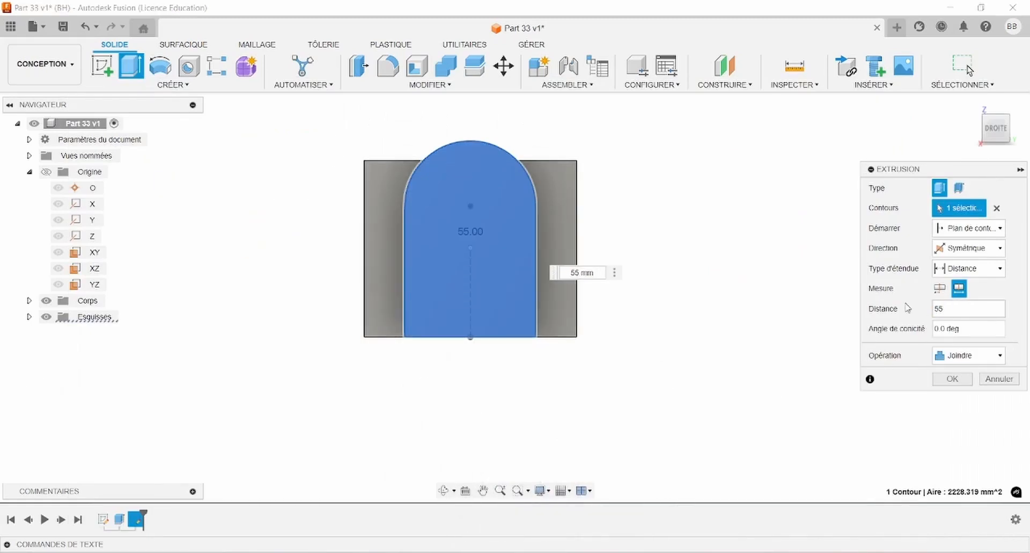
key(Return)
shift+middle_drag(907, 306, 573, 410)
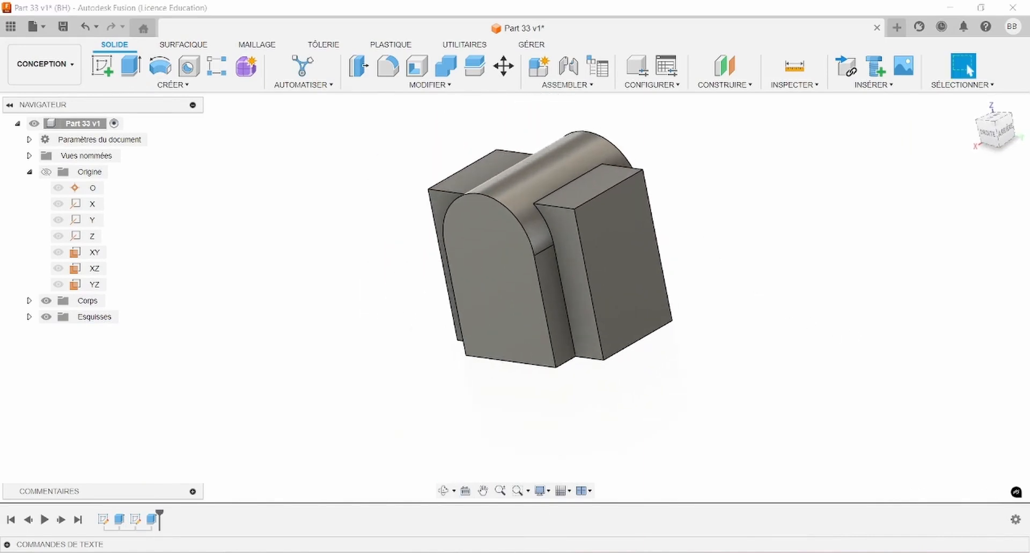
key(alt+Tab)
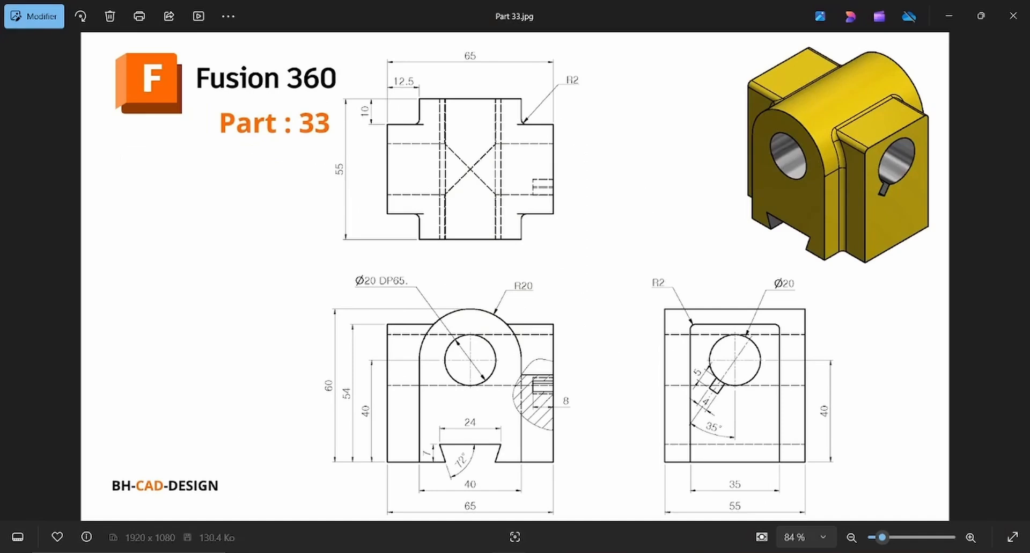
Start a sketch on the arched body's front face and draw a circle about 28 mm in diameter centred on the arch centre.
key(alt+Tab)
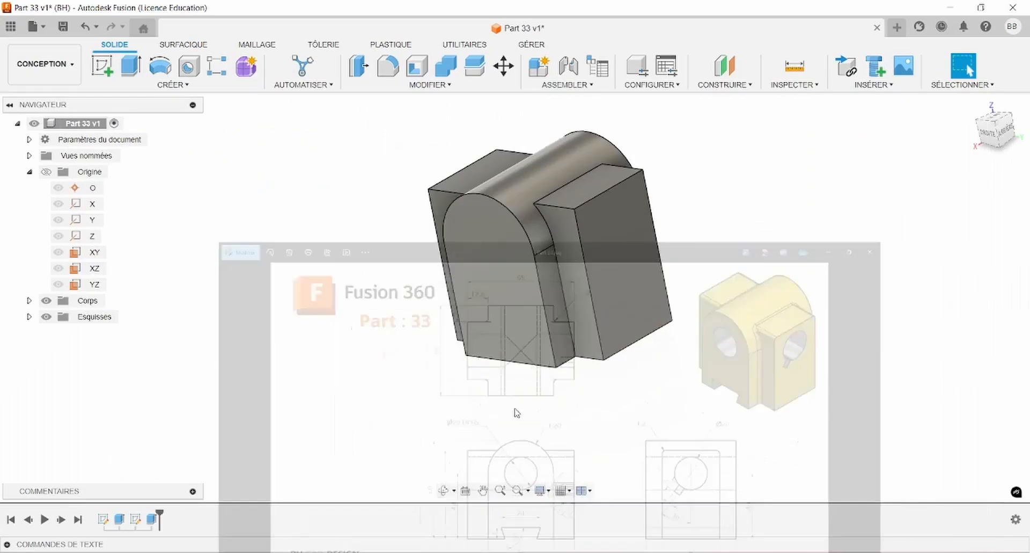
click(504, 257)
click(109, 73)
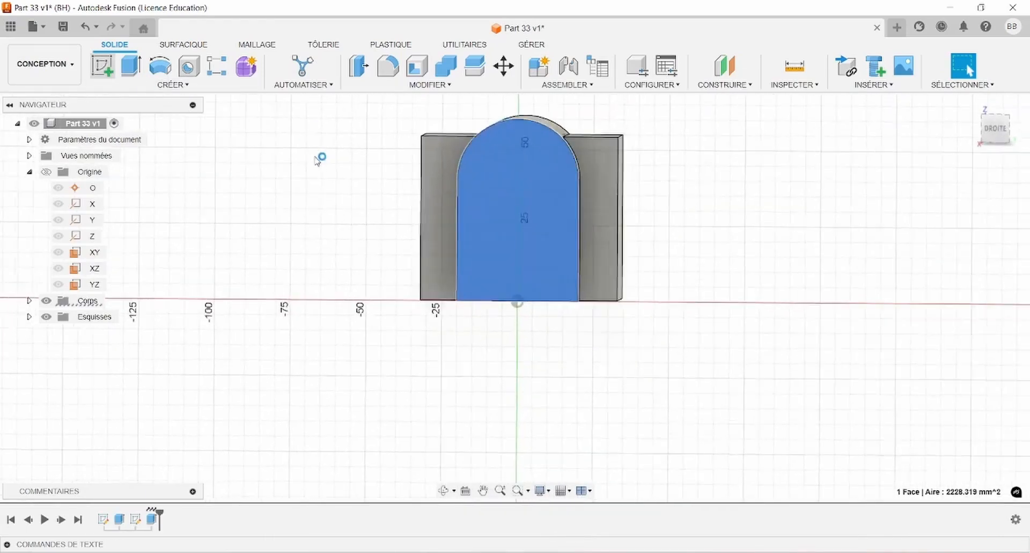
click(159, 66)
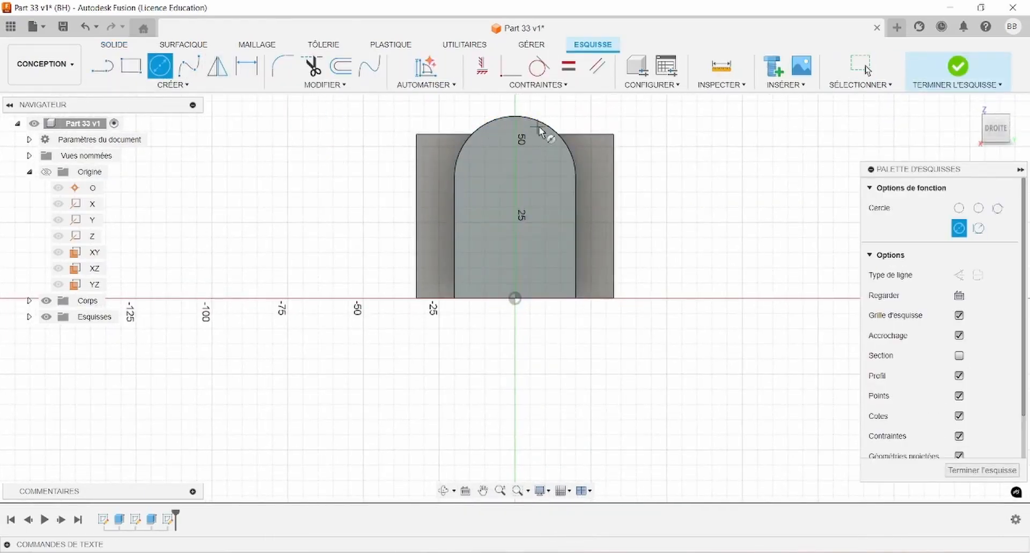
click(515, 176)
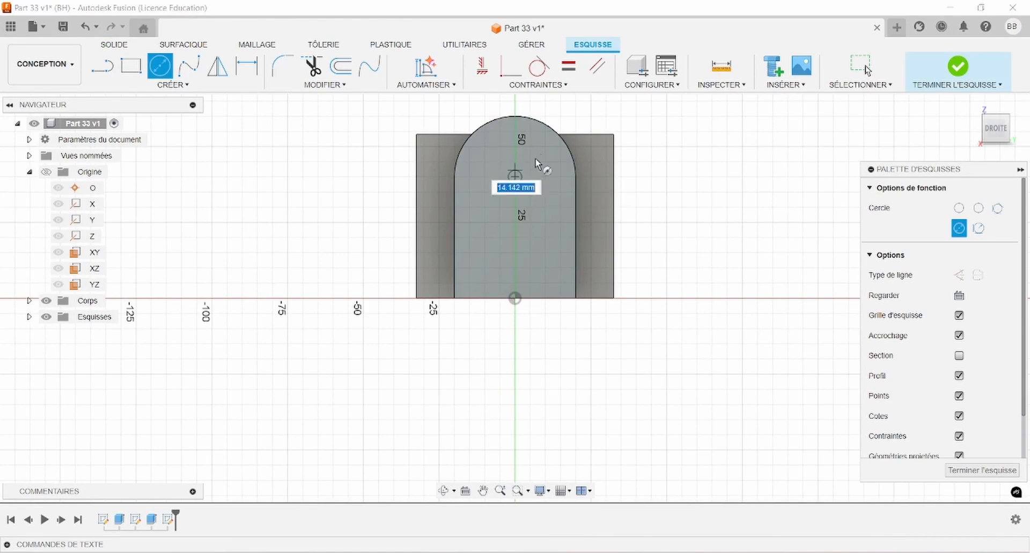
Sketch a three-line dovetail outline rising from the face's bottom edge, about 25 mm wide across its upper line and about 9 mm high.
key(l)
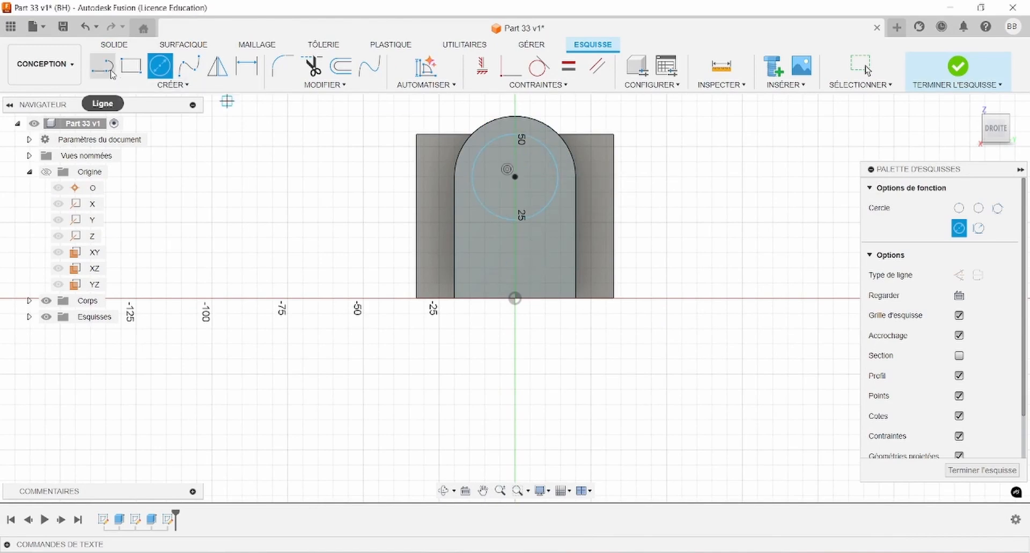
scroll(489, 293, up, 3)
click(487, 304)
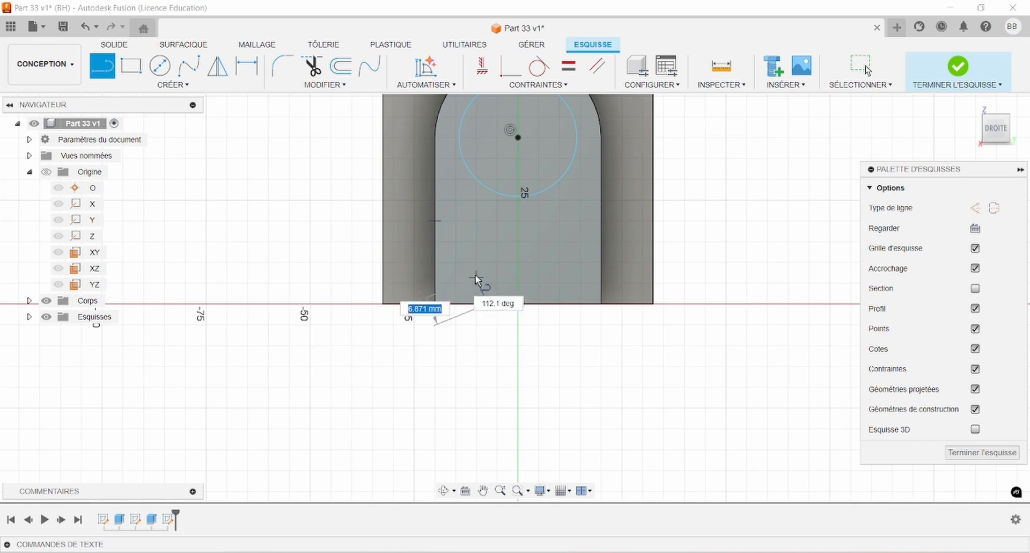
click(467, 267)
click(572, 267)
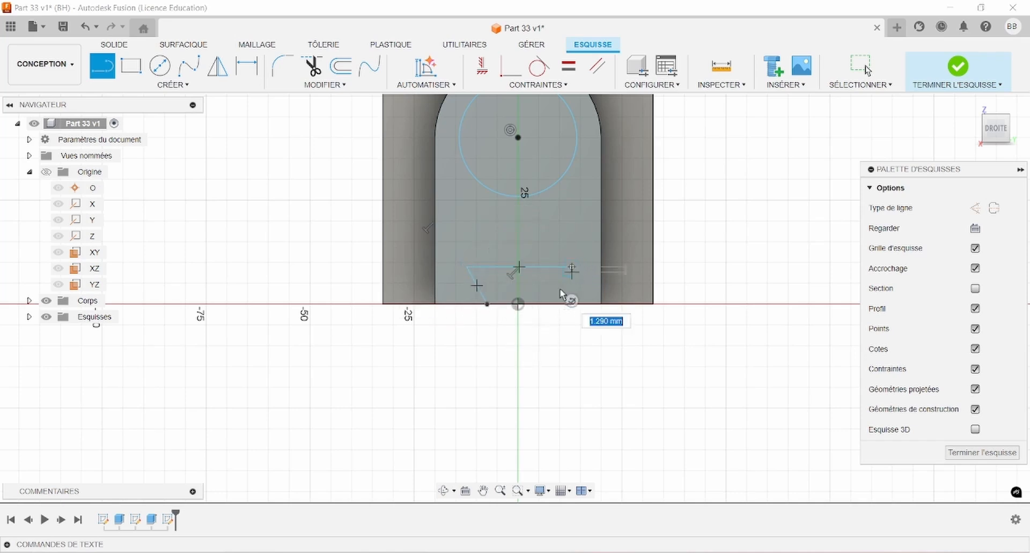
click(553, 304)
key(Escape)
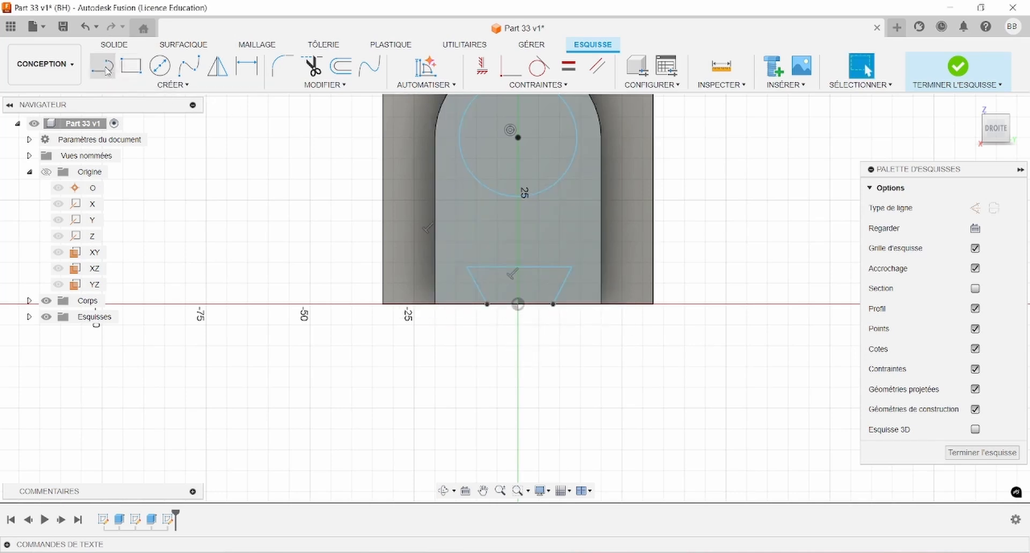
Draw a vertical construction line from the sketch origin to the circle's centre.
key(l)
click(974, 208)
click(518, 304)
click(518, 138)
key(Escape)
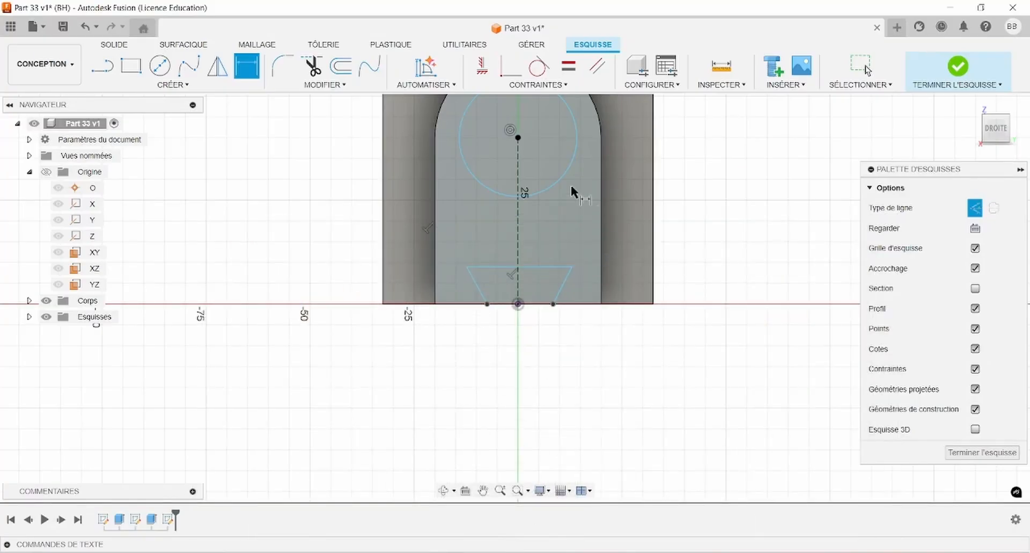
Dimension the circle's diameter to 20 mm.
click(565, 185)
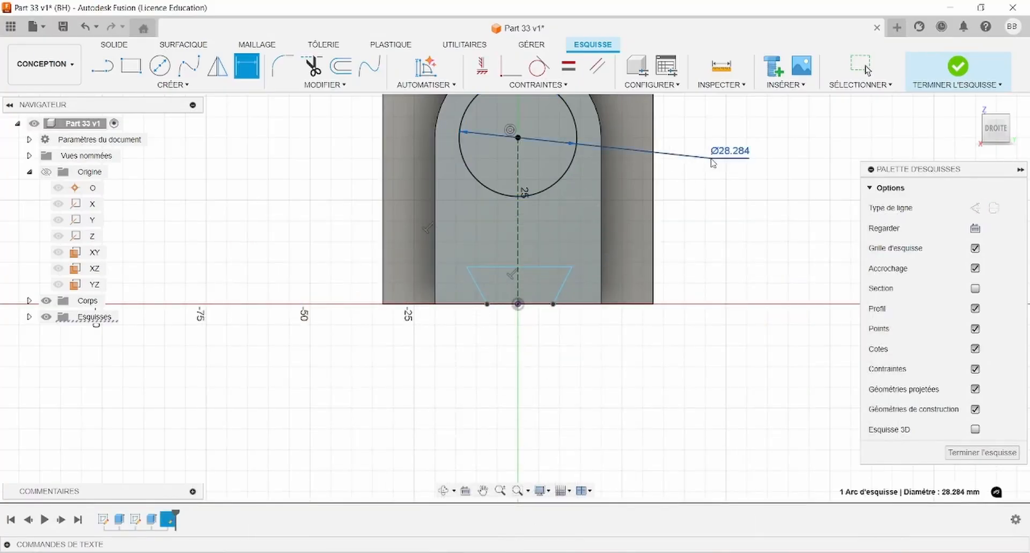
click(684, 155)
text(20)
key(Return)
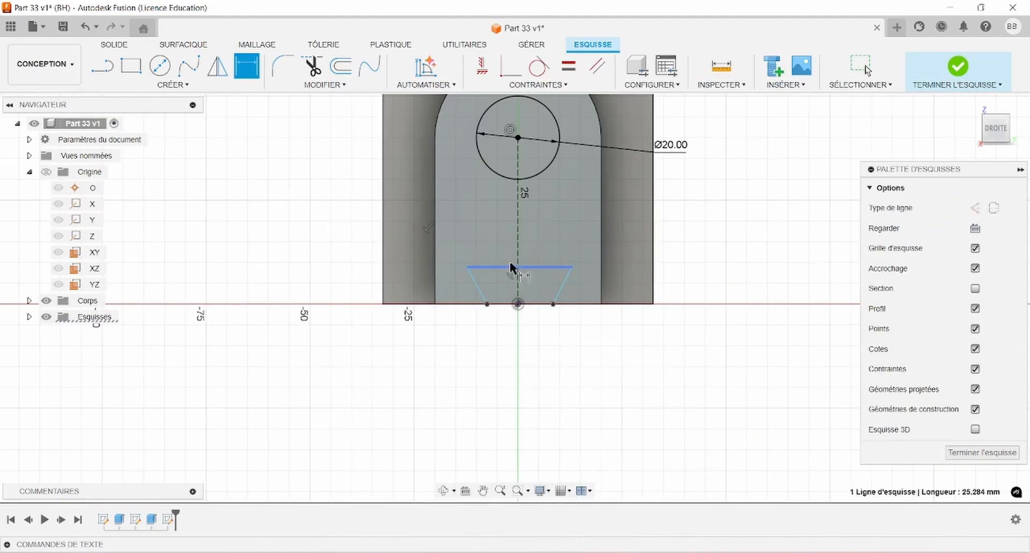
Dimension the dovetail's upper line to 24 mm and its height to 7 mm.
click(507, 245)
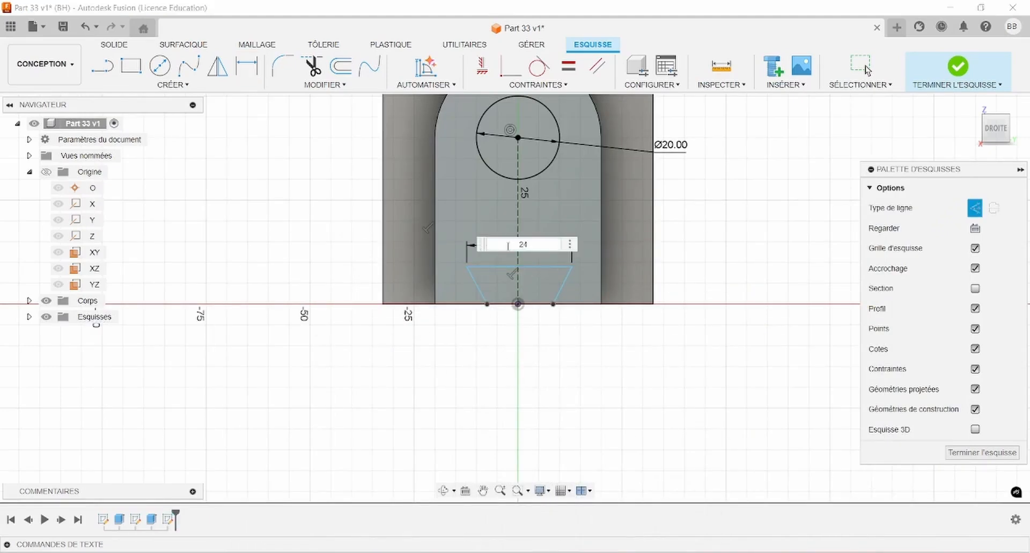
key(Return)
click(485, 301)
click(333, 280)
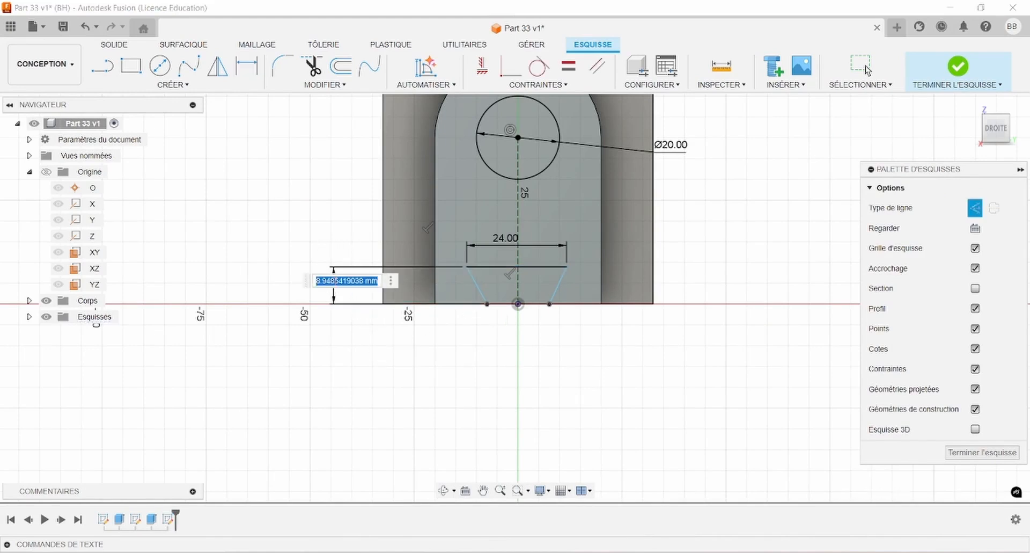
text(7)
key(Return)
Make the dovetail's two upper corners symmetric about the vertical construction line.
scroll(517, 292, up, 2)
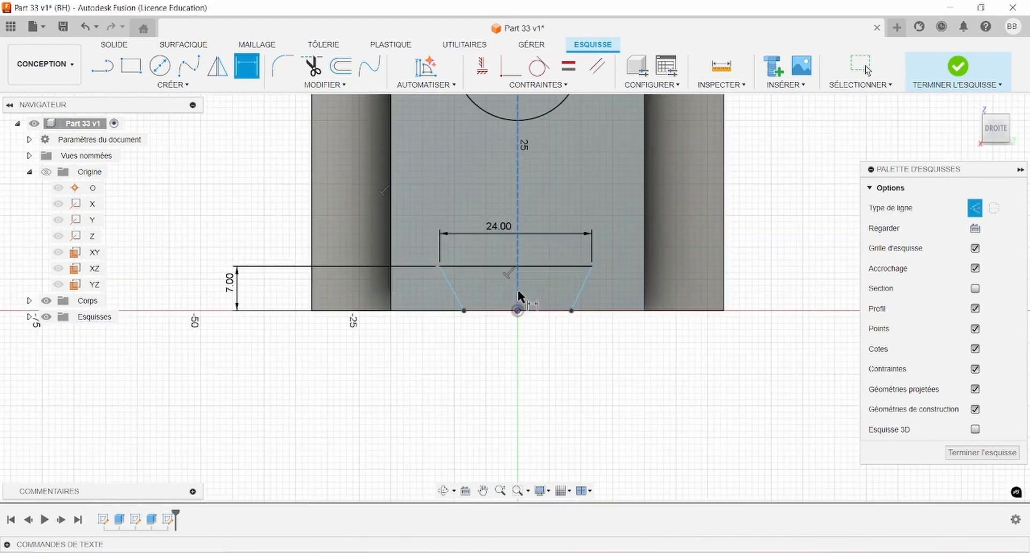
key(Escape)
click(440, 266)
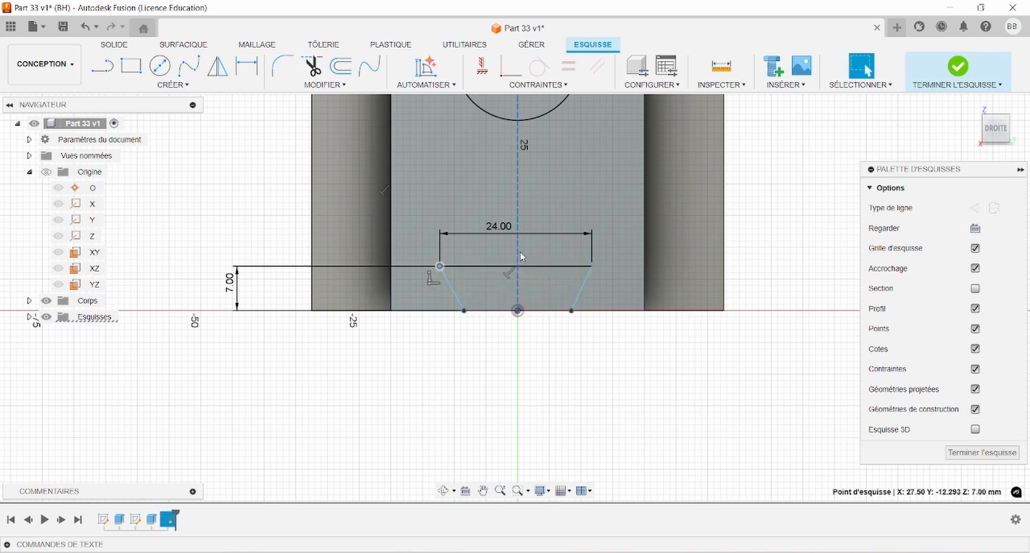
shift+click(592, 266)
shift+click(516, 242)
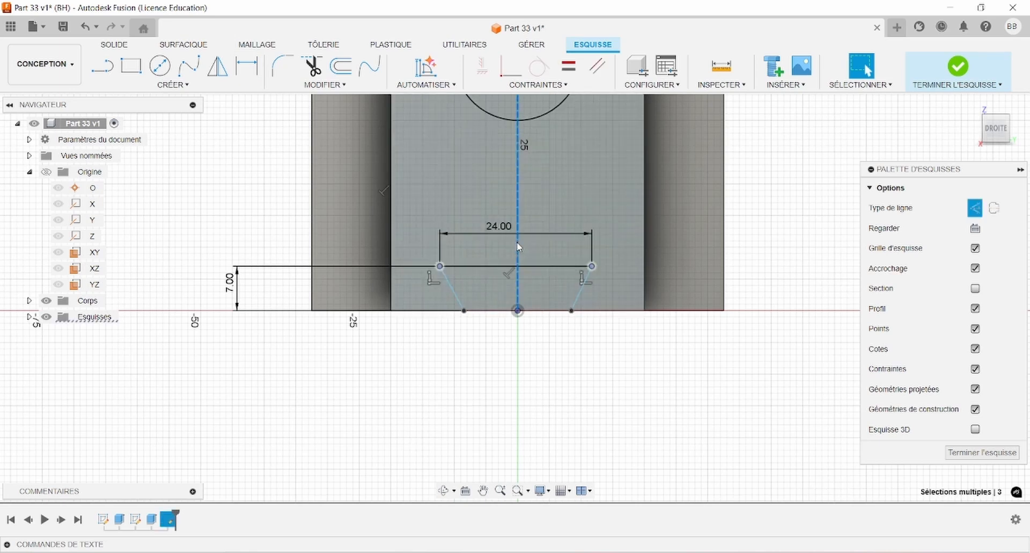
click(538, 84)
click(506, 233)
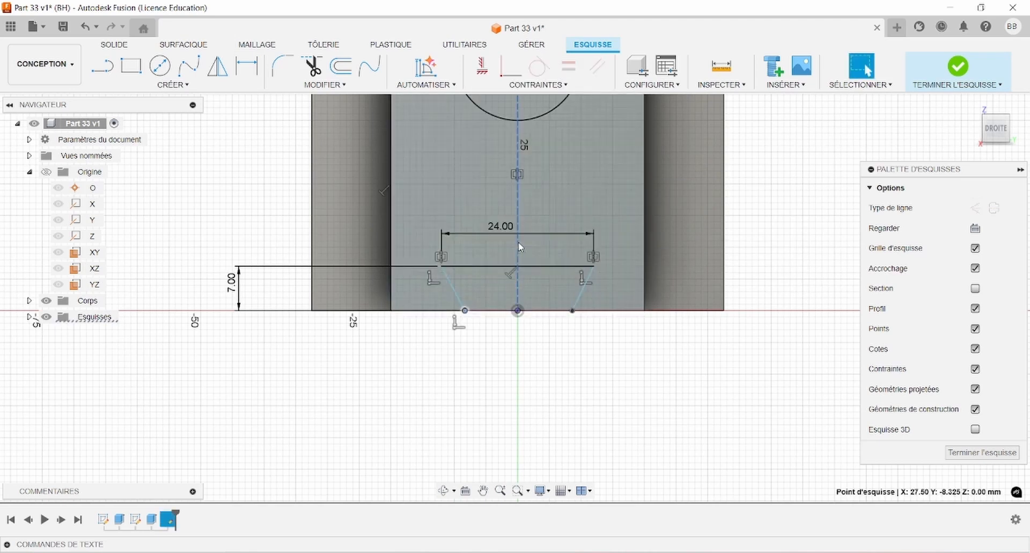
Make the dovetail's two lower endpoints symmetric about the vertical construction line.
shift+click(572, 310)
shift+click(518, 245)
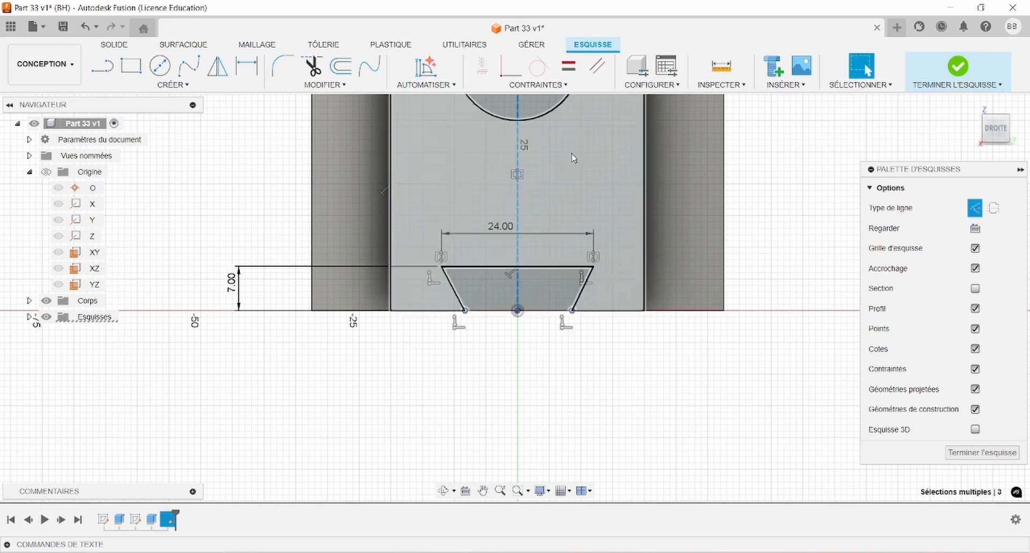
click(538, 84)
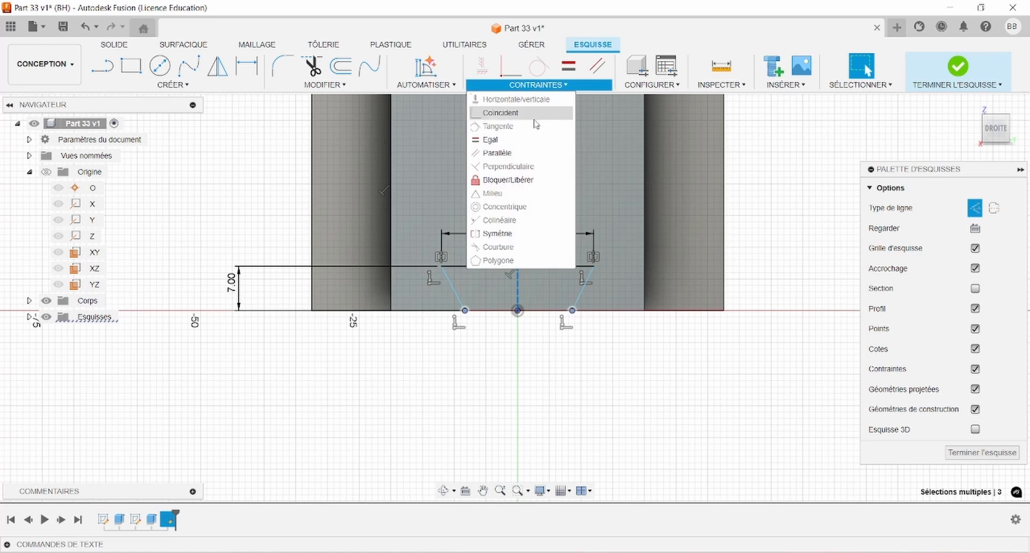
click(518, 233)
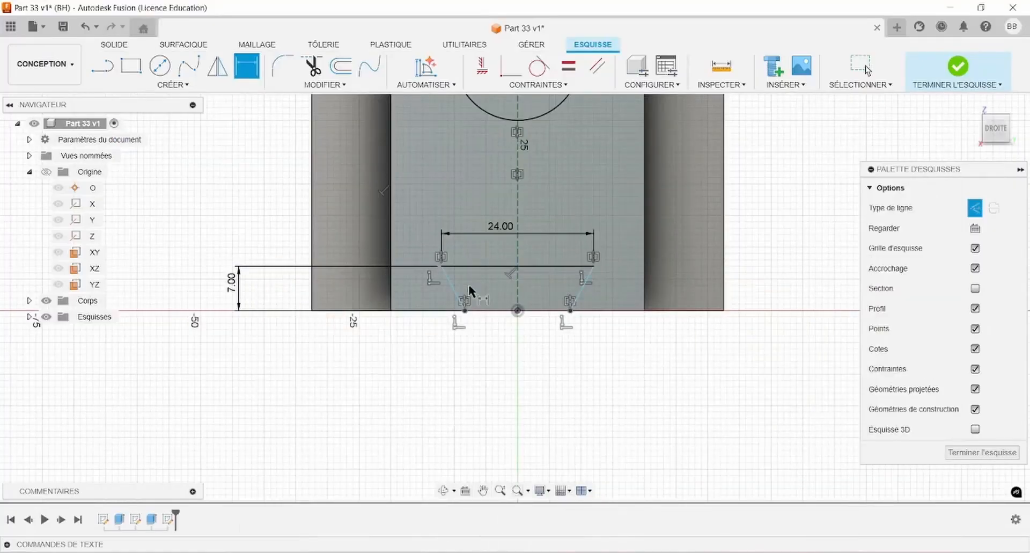
Dimension the angle between the dovetail's slanted side and its upper line to 72°.
click(455, 300)
click(489, 280)
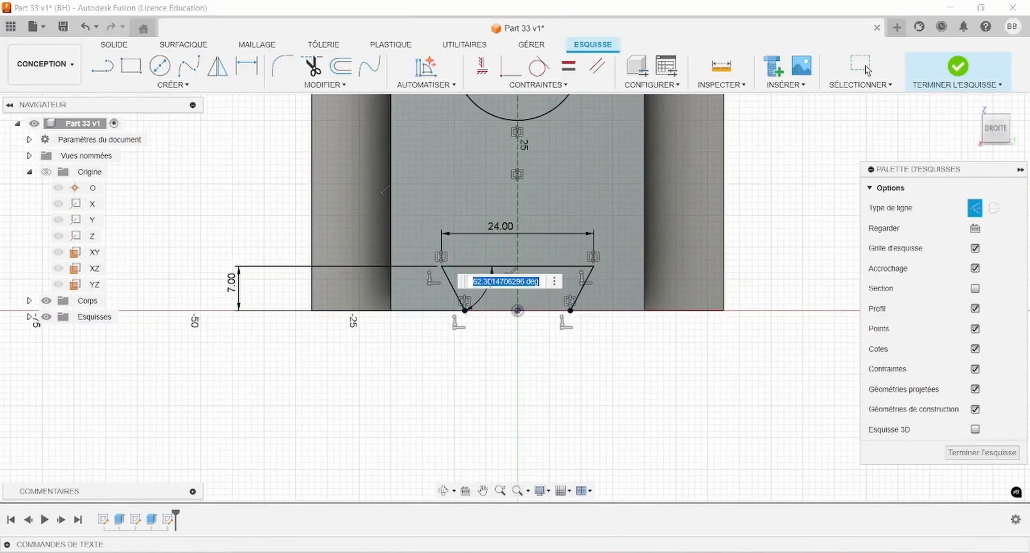
key(Return)
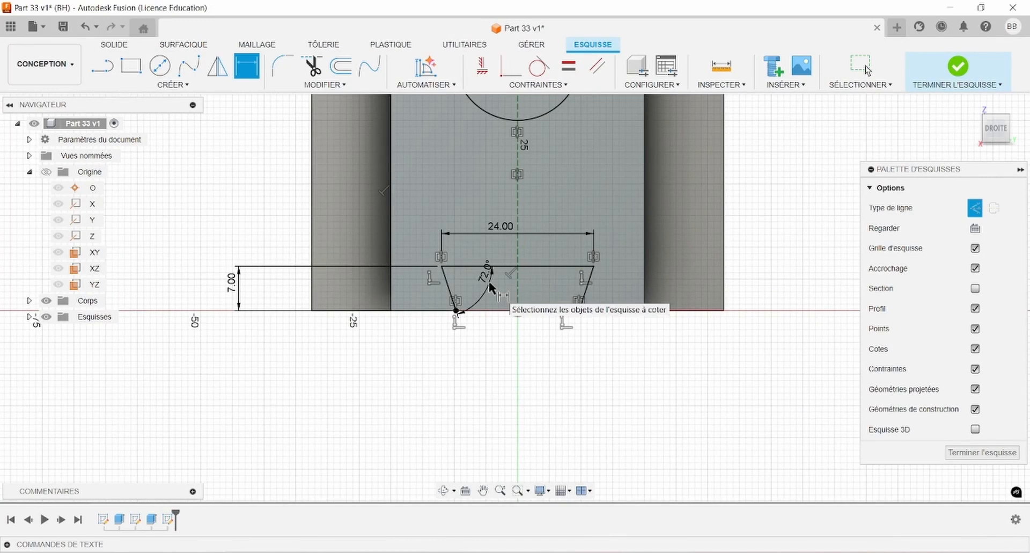
Extrude the circle and dovetail profiles together as a cut with extent All, flipping the direction into the body.
scroll(511, 276, down, 2)
scroll(511, 275, down, 1)
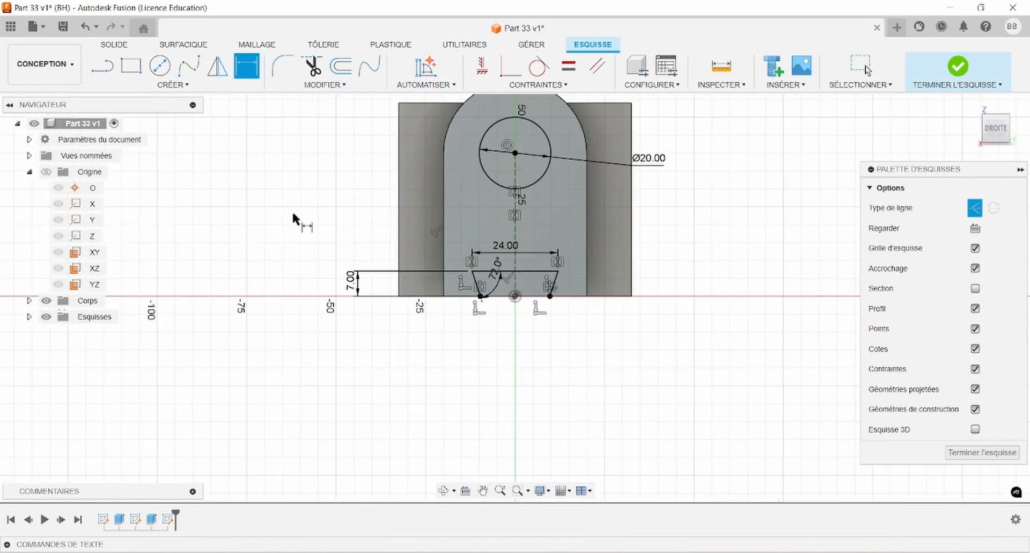
scroll(176, 154, down, 1)
click(114, 44)
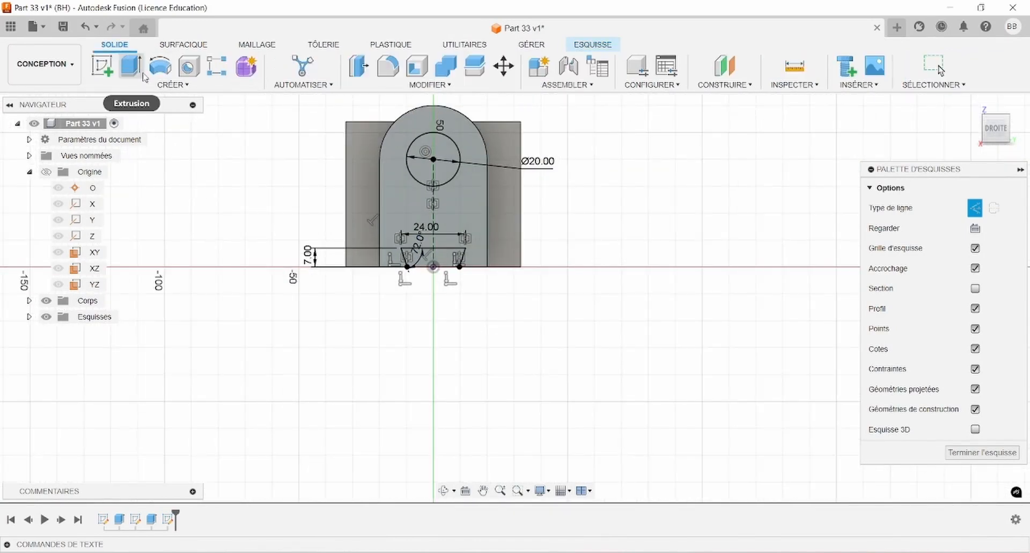
click(131, 66)
click(446, 173)
click(435, 261)
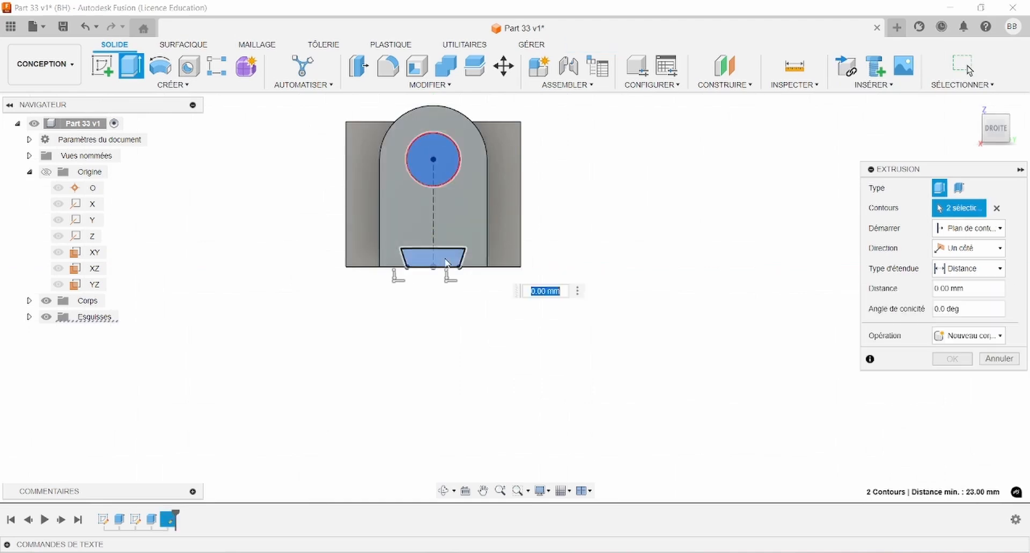
click(966, 335)
click(951, 364)
click(962, 268)
click(962, 314)
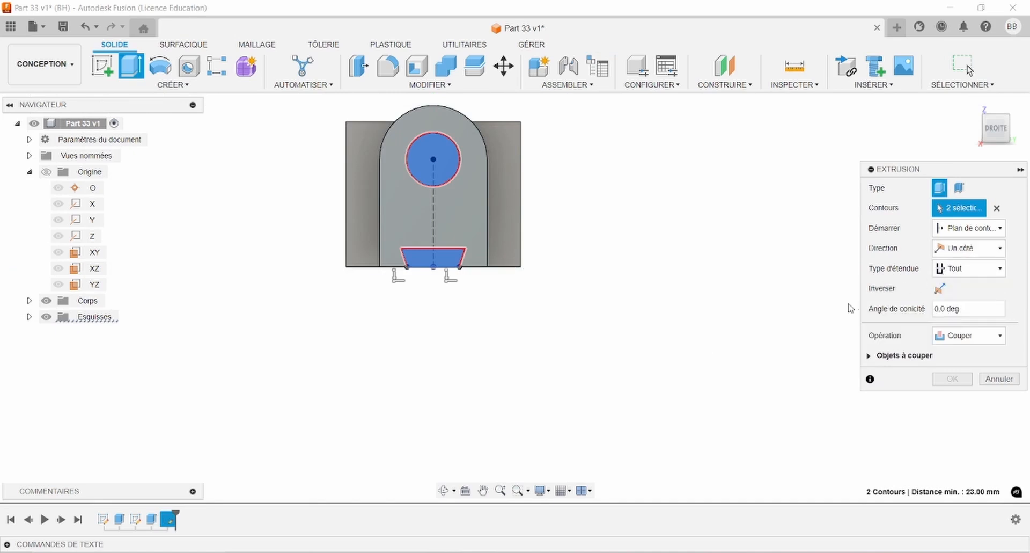
shift+middle_drag(792, 306, 731, 285)
click(943, 307)
click(952, 399)
Start a sketch on the rectangular block's end face and draw a circle about 18 mm in diameter in its upper half.
click(542, 198)
click(102, 66)
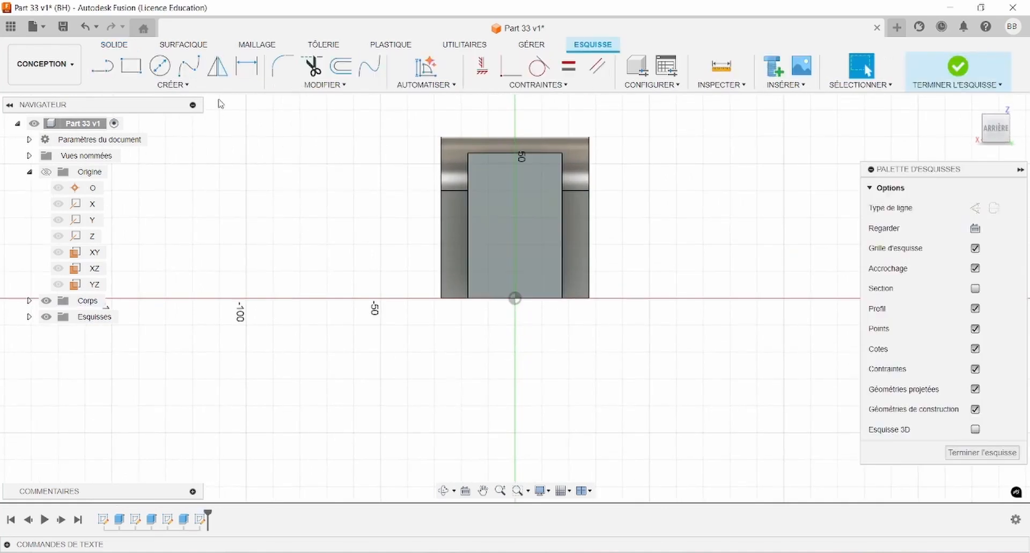
click(158, 68)
click(517, 201)
click(534, 186)
Check the Part 33 drawing and dimension the diameter of the block face's circle to 20 mm.
key(alt+Tab)
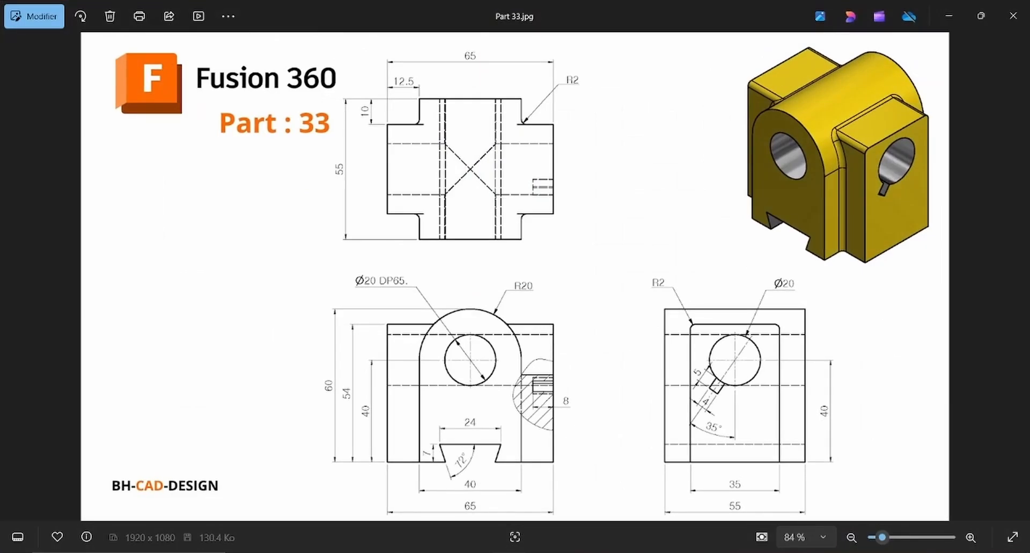
key(alt+Tab)
key(d)
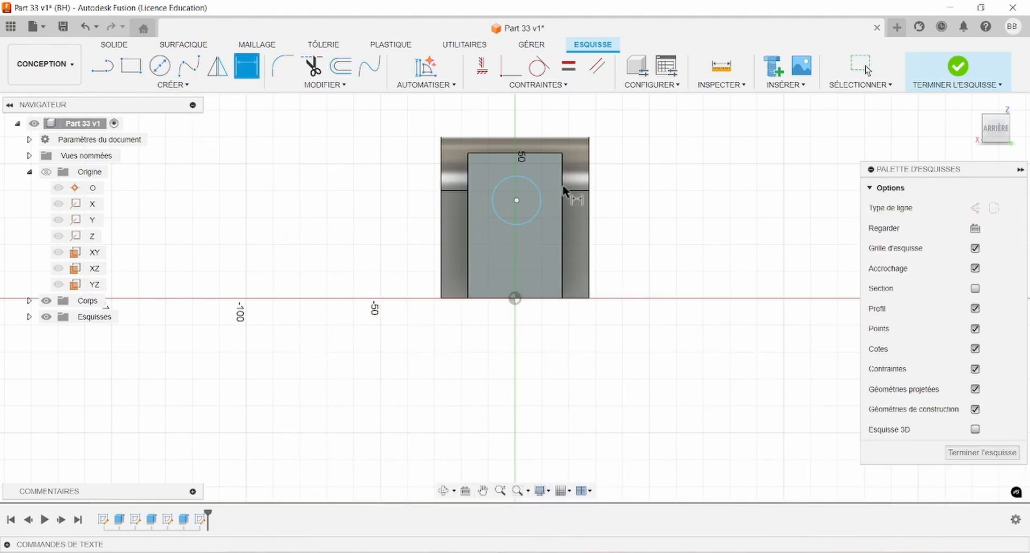
click(540, 201)
click(659, 170)
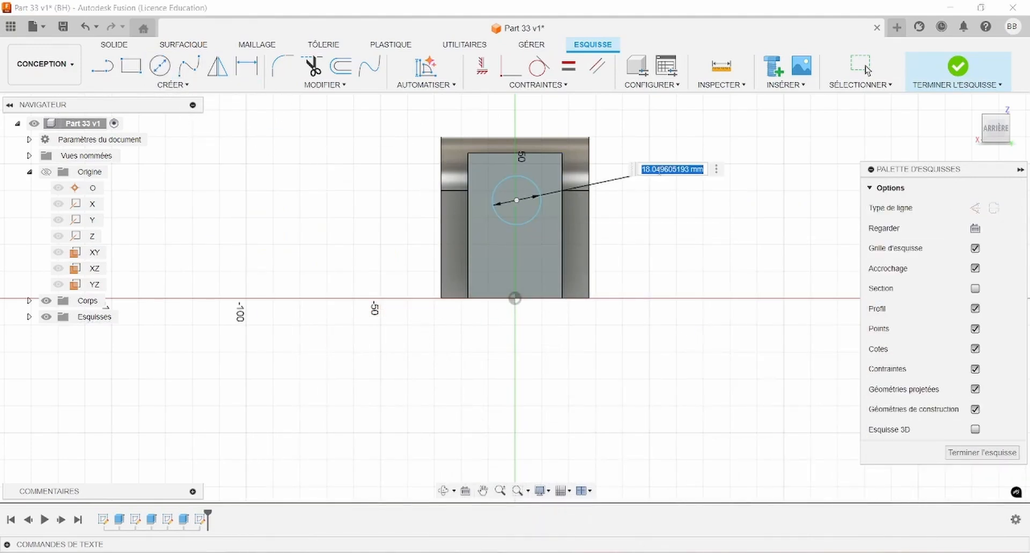
text(20)
key(Return)
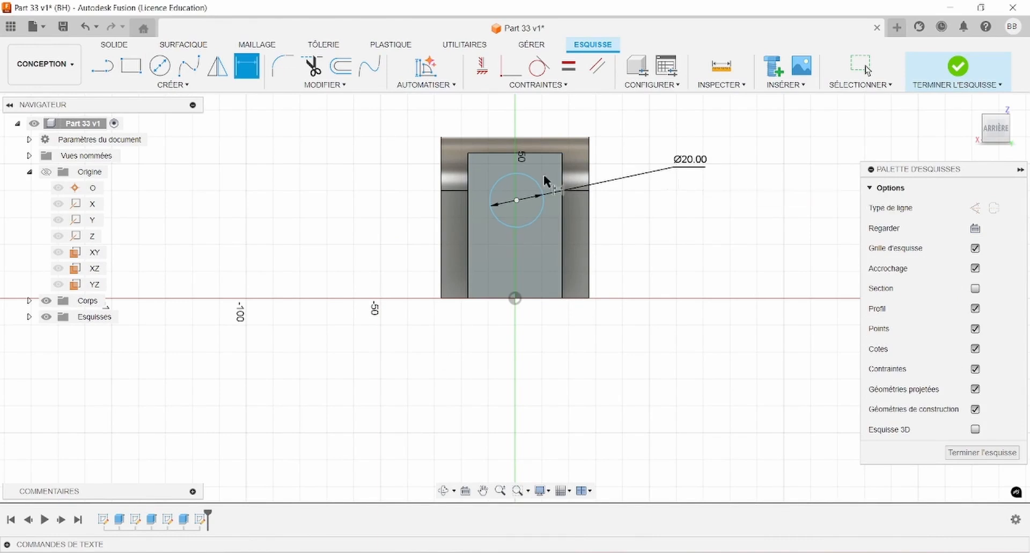
Align the circle's centre vertically with the sketch origin using a Horizontal/Vertical constraint.
key(Escape)
scroll(515, 188, up, 2)
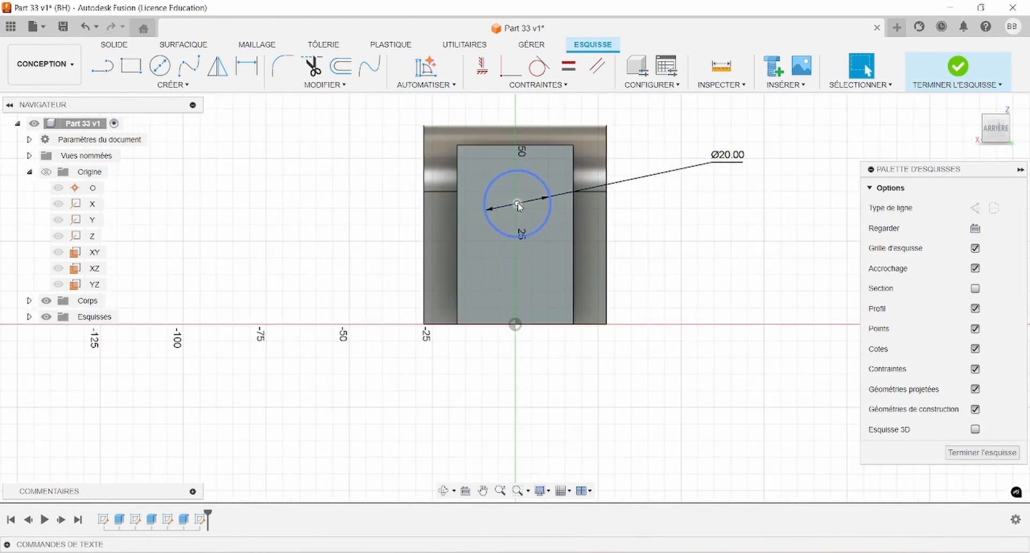
click(515, 324)
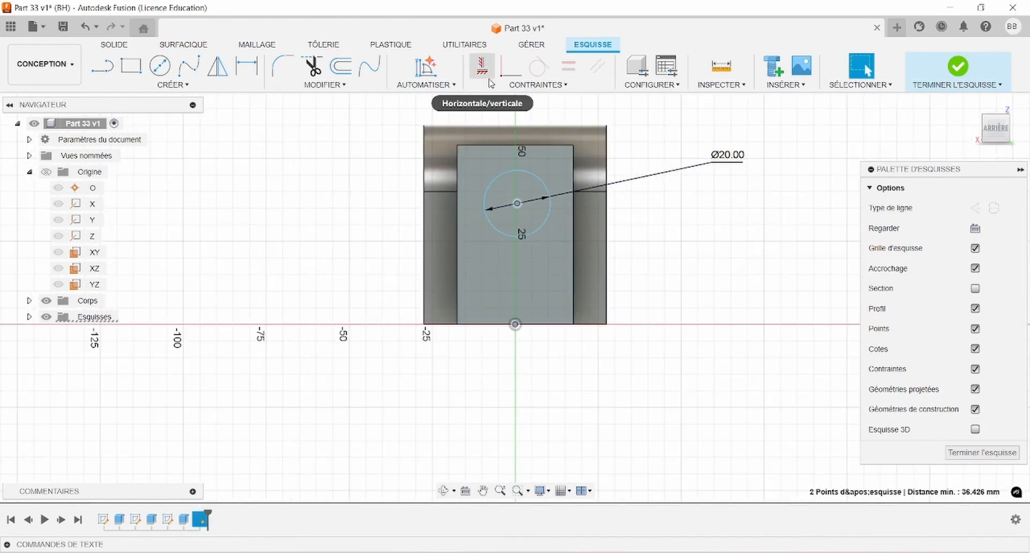
click(512, 84)
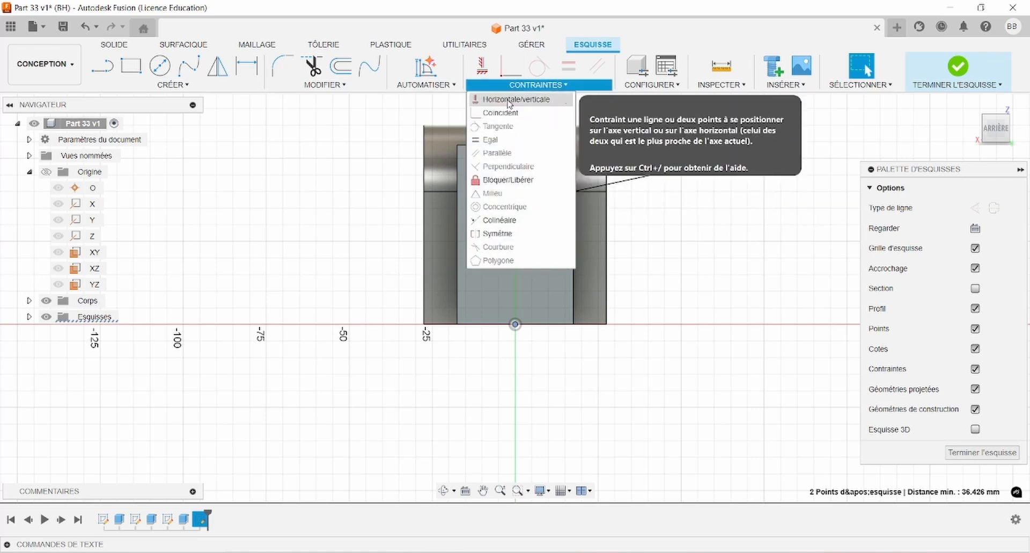
click(510, 100)
Dimension the circle's centre 40 mm above the block's bottom edge.
key(d)
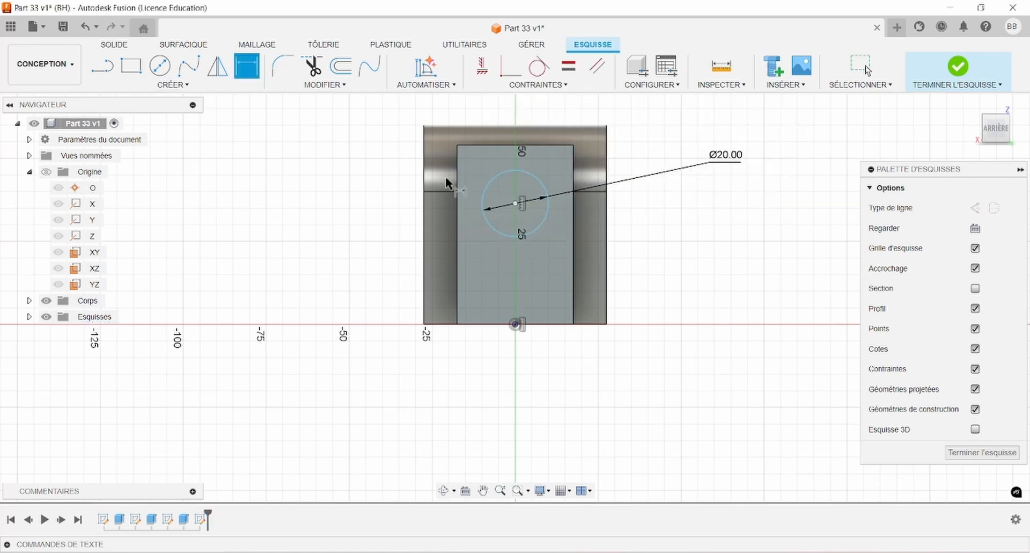
click(515, 204)
click(537, 324)
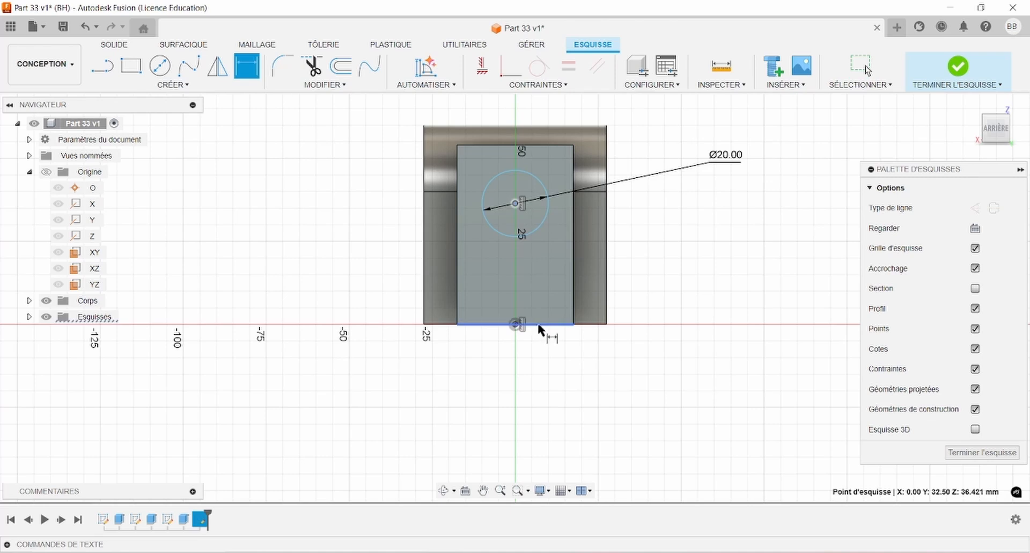
click(675, 266)
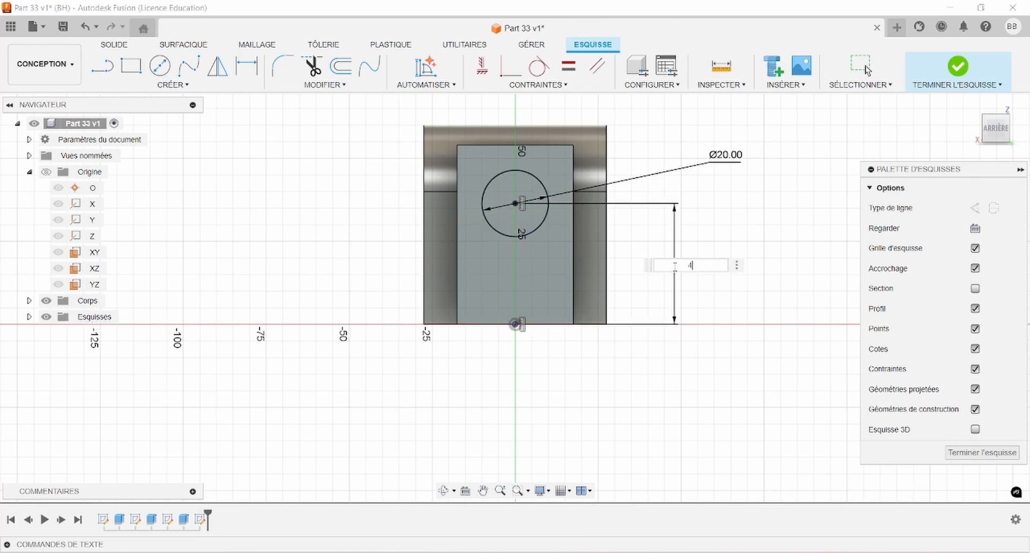
key(Return)
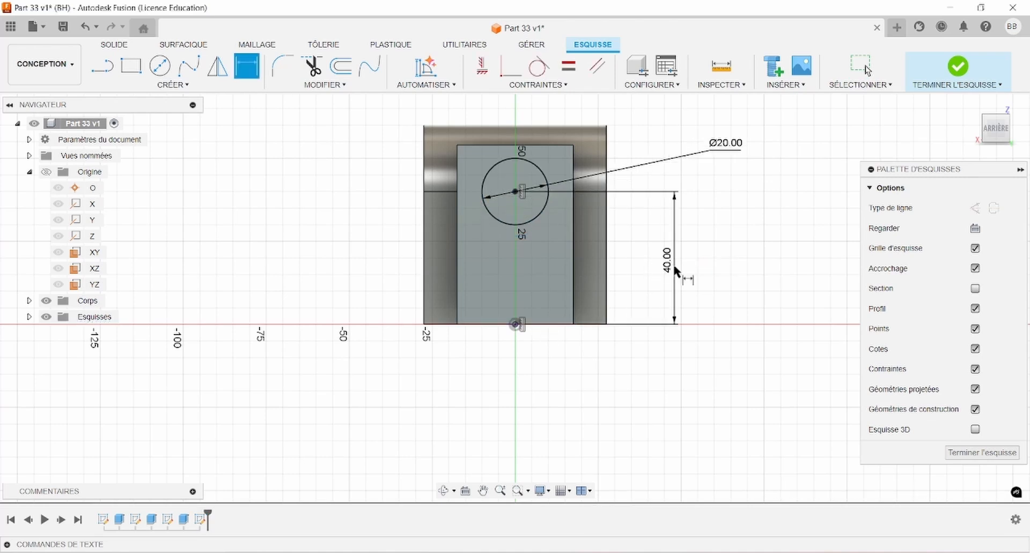
Extrude the 20 mm circle as a cut with extent All, flipping the direction into the body.
click(115, 44)
click(131, 65)
click(545, 202)
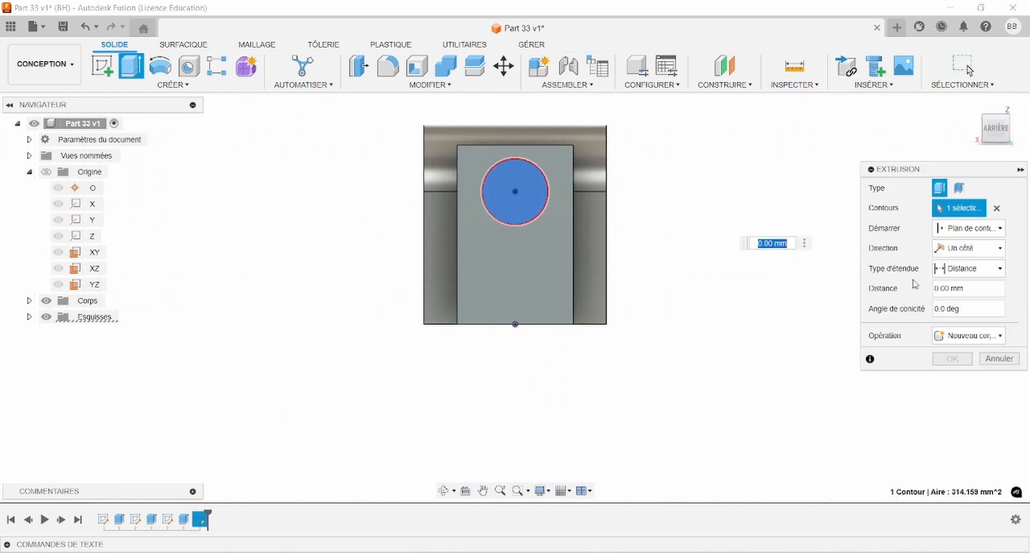
click(969, 268)
click(960, 312)
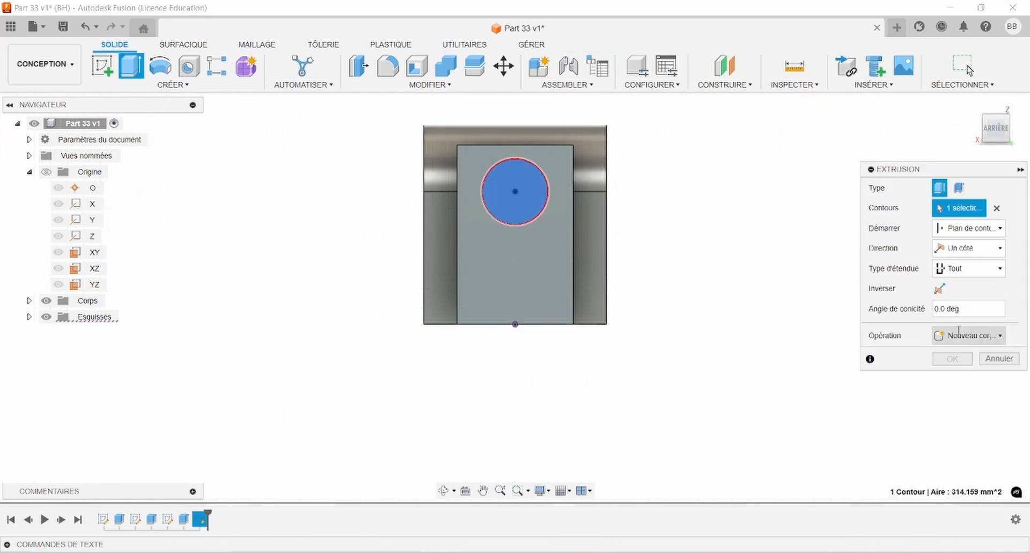
click(959, 334)
click(963, 365)
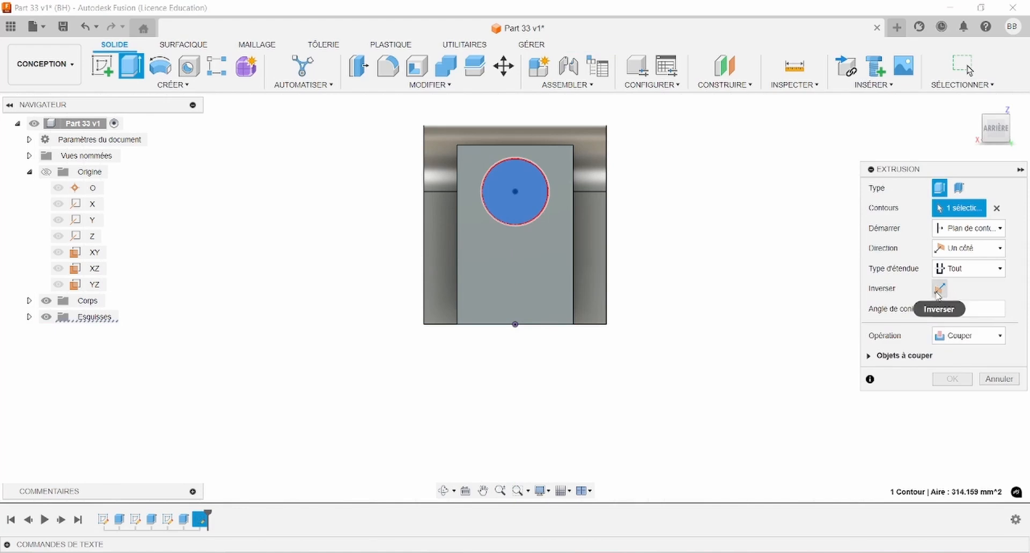
click(938, 291)
click(952, 377)
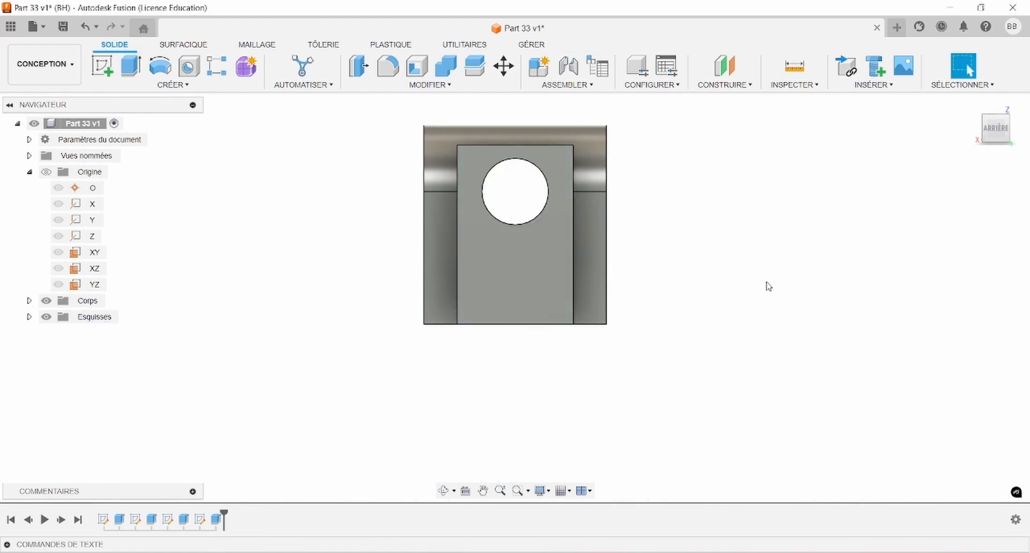
Start a sketch on the bored end face of the rectangular block and project the bore's circular edge into it.
shift+middle_drag(698, 276, 731, 273)
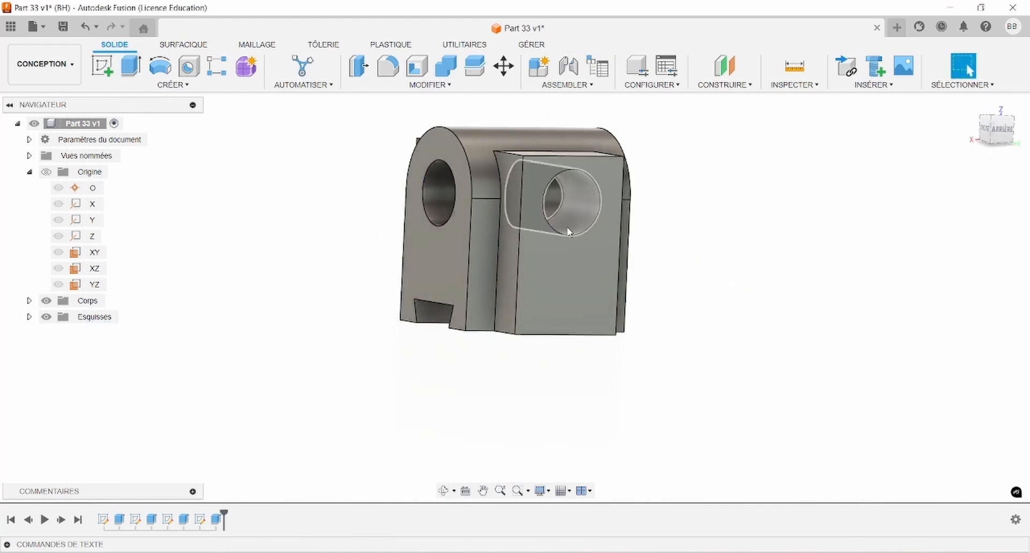
click(556, 247)
click(102, 65)
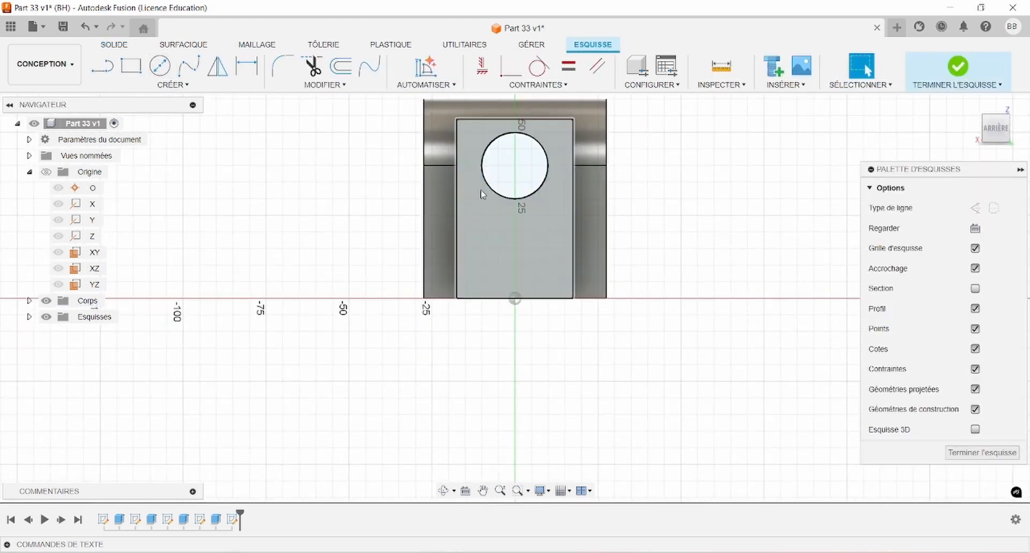
click(173, 86)
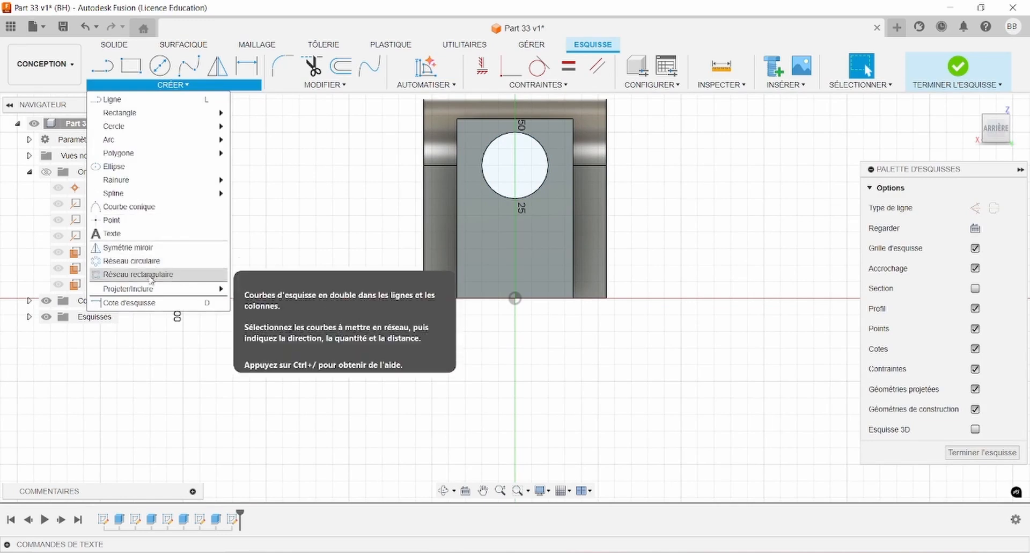
mouse_move(221, 288)
click(256, 288)
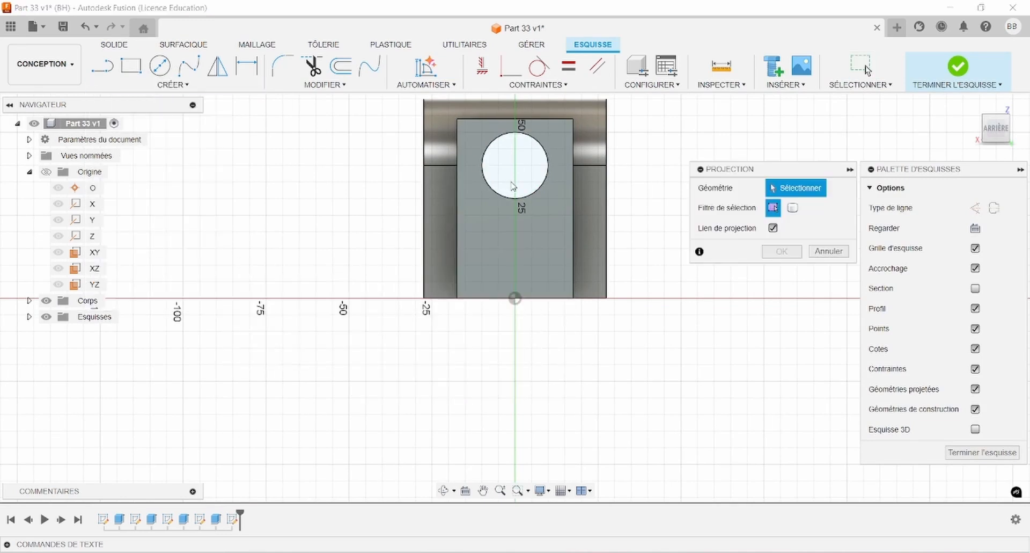
click(515, 198)
click(791, 252)
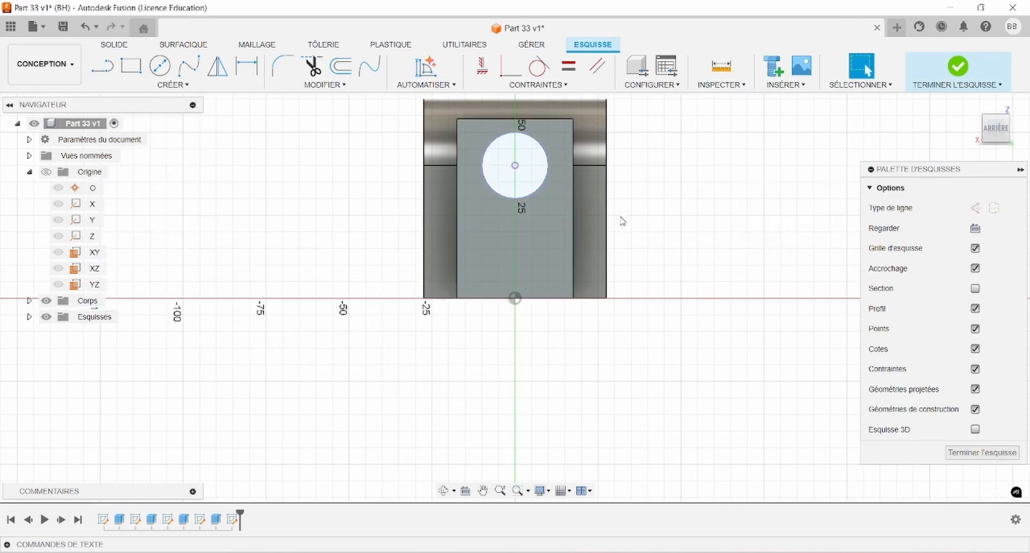
Draw two construction lines from the bore's centre, one straight down to the sketch origin and one slanting down past the bore edge.
scroll(515, 185, up, 5)
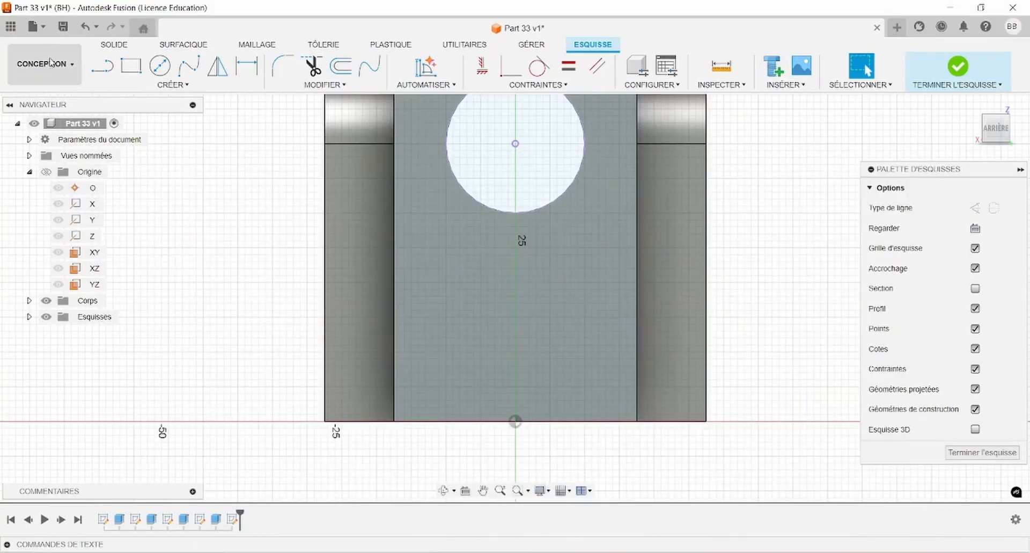
click(102, 65)
click(972, 210)
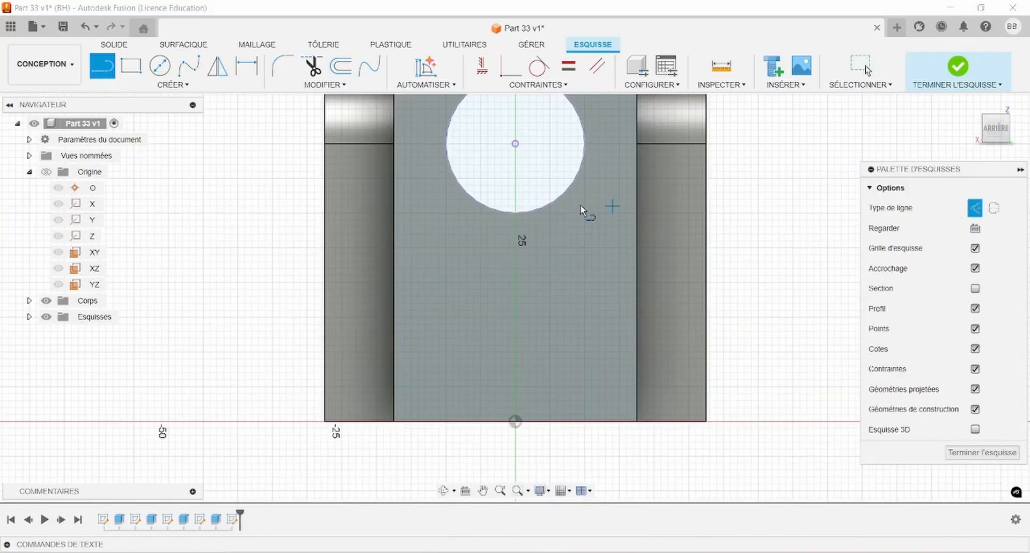
click(515, 143)
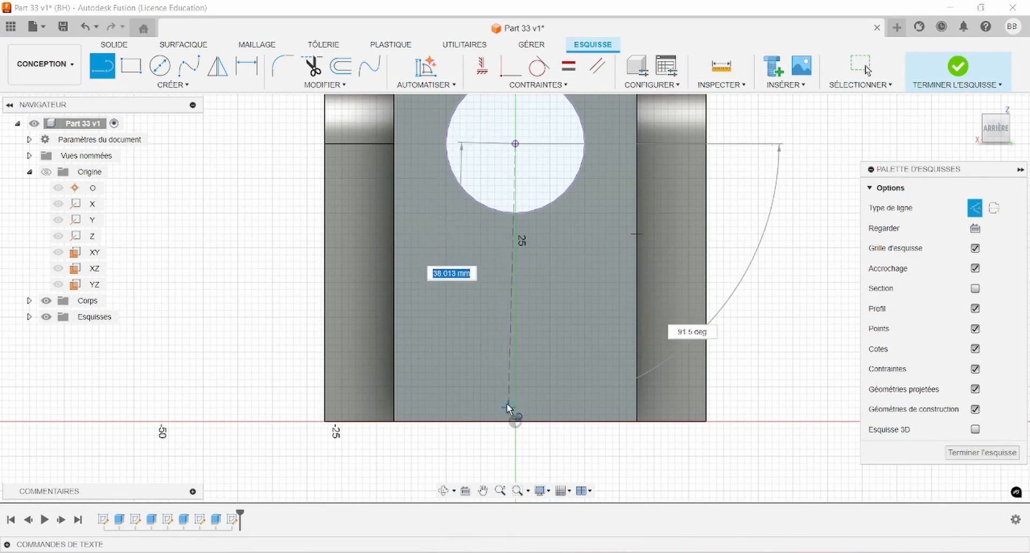
click(515, 421)
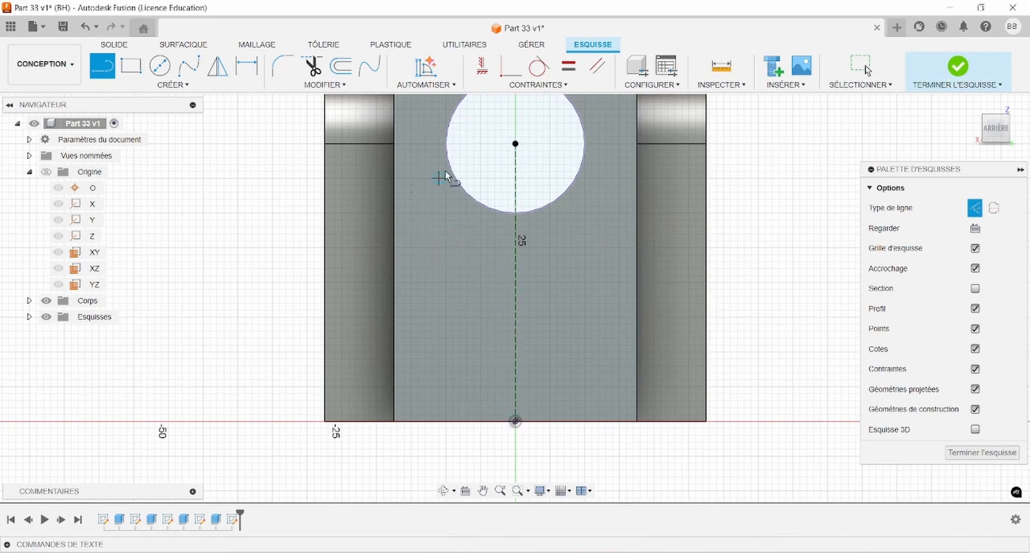
click(515, 144)
click(446, 276)
Check the Part 33 drawing and dimension the angle between the slanted and vertical construction lines to 35°.
click(242, 71)
key(alt+Tab)
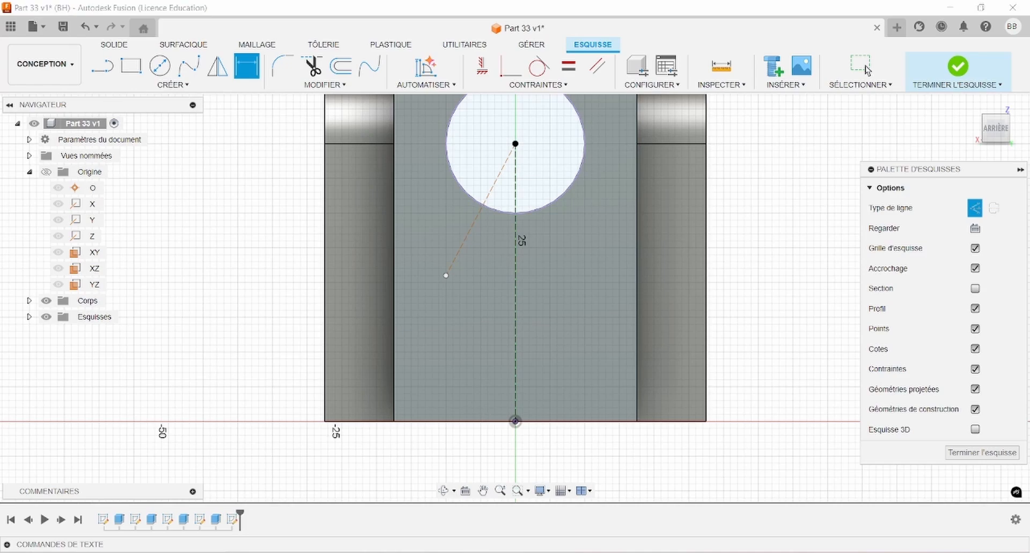
key(alt+Tab)
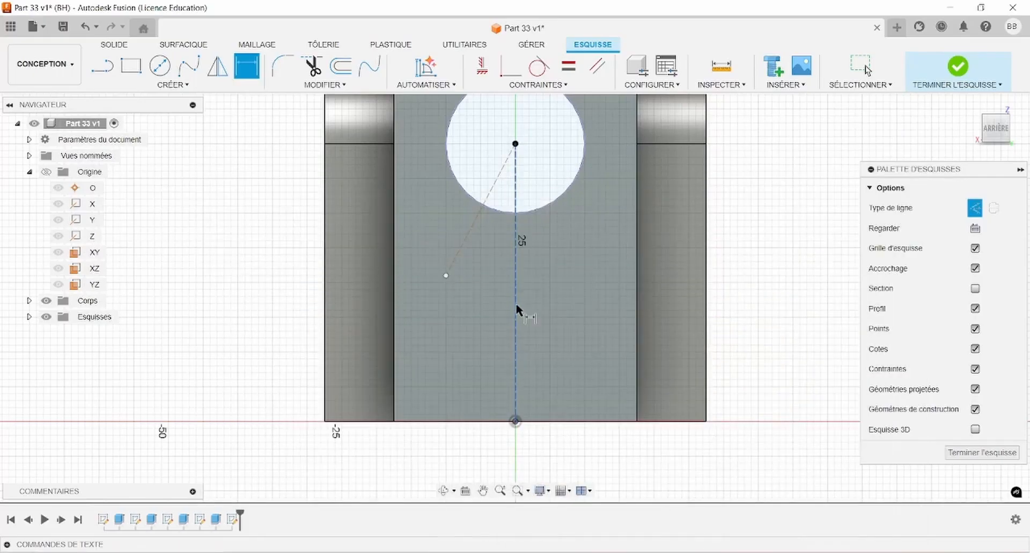
click(459, 249)
click(515, 269)
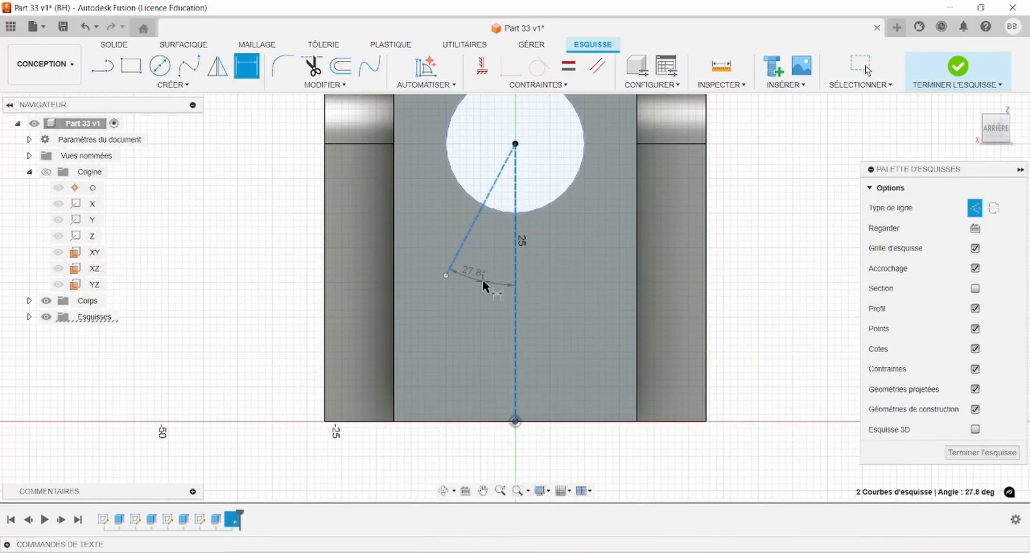
click(483, 280)
text(35)
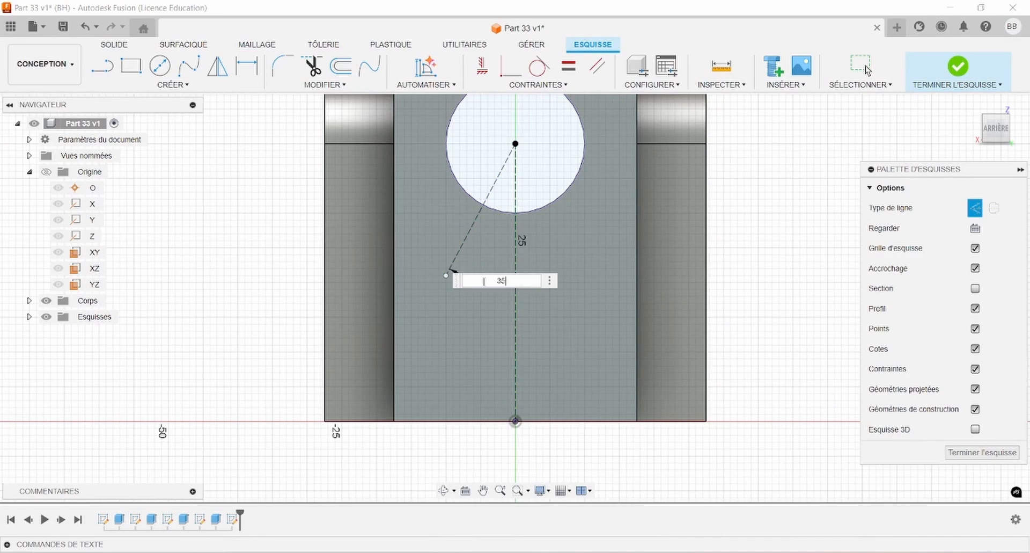
key(Return)
Draw a three-sided notch in solid lines across the slanted construction line, with sides about 4.6 mm long ending on the projected circle.
key(l)
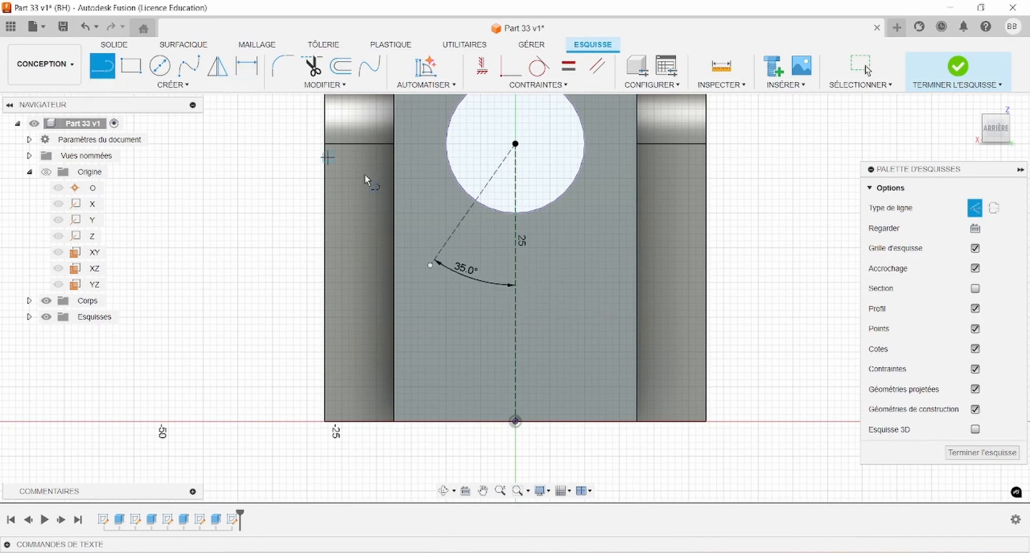
scroll(467, 215, up, 3)
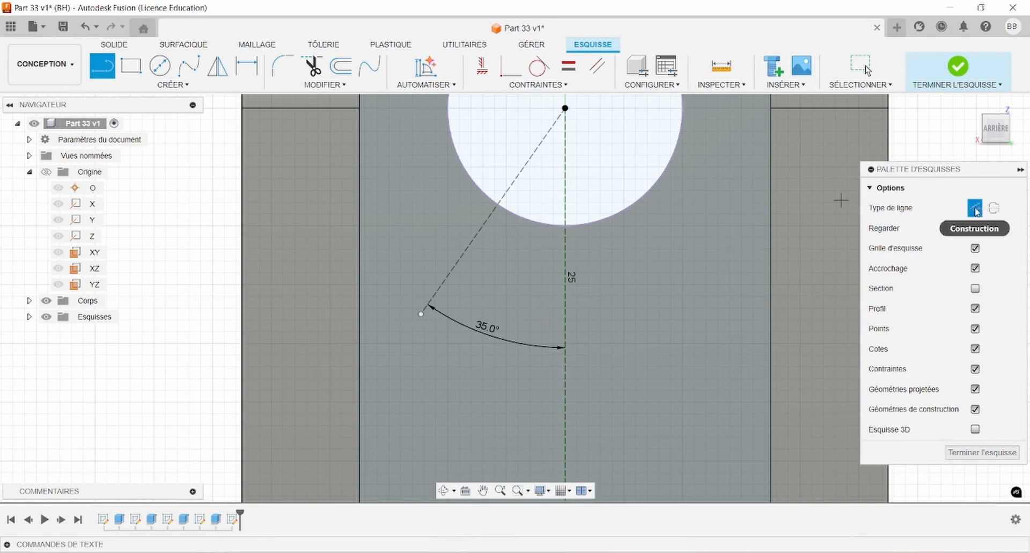
click(440, 223)
click(493, 260)
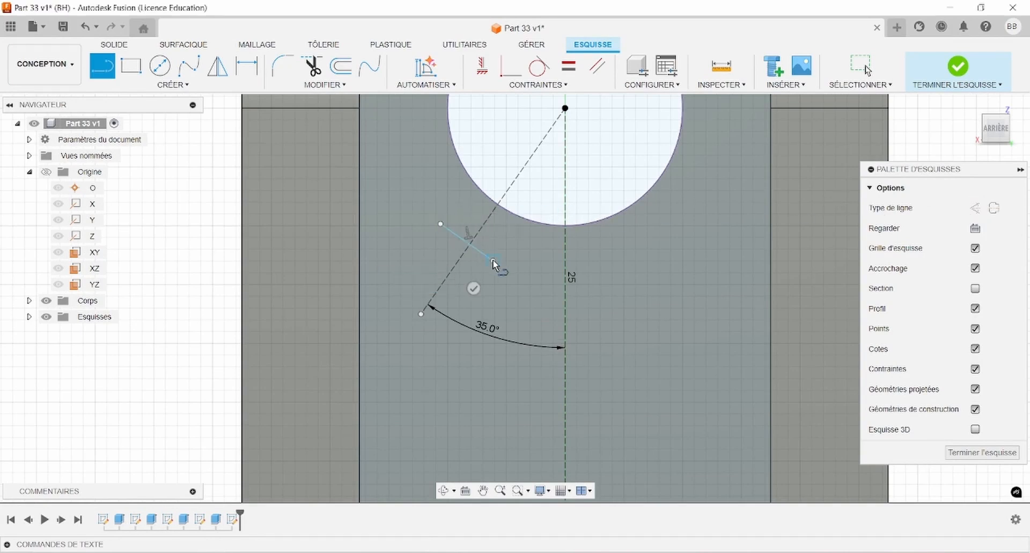
click(523, 217)
click(441, 224)
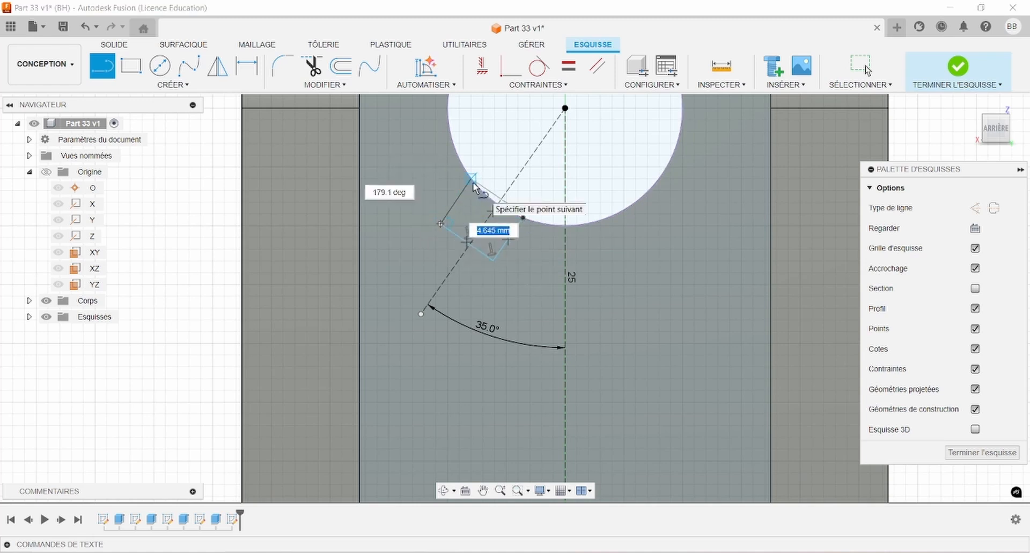
click(472, 178)
key(Escape)
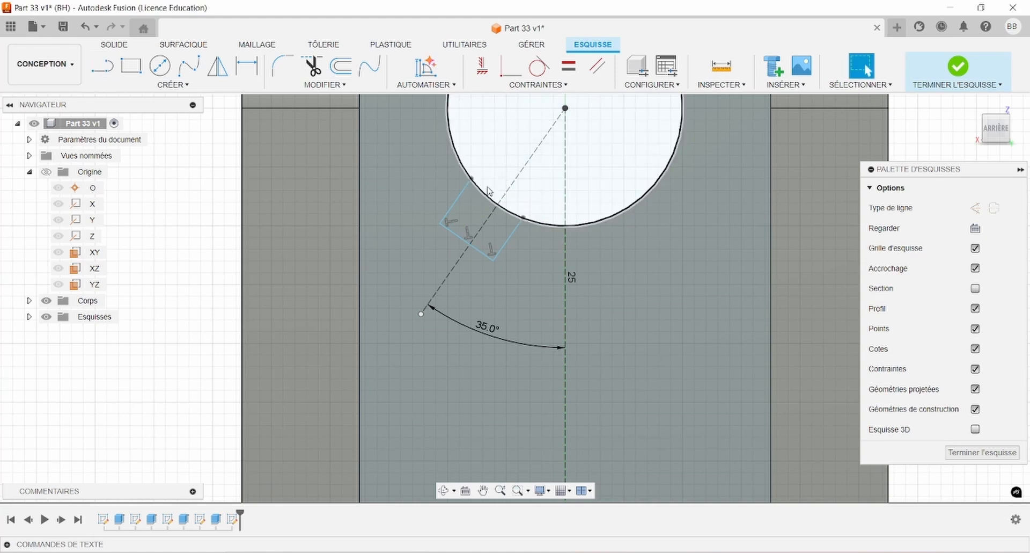
Make the notch's two side lines symmetric about the slanted construction line with a Symmetry constraint.
click(456, 200)
shift+click(509, 239)
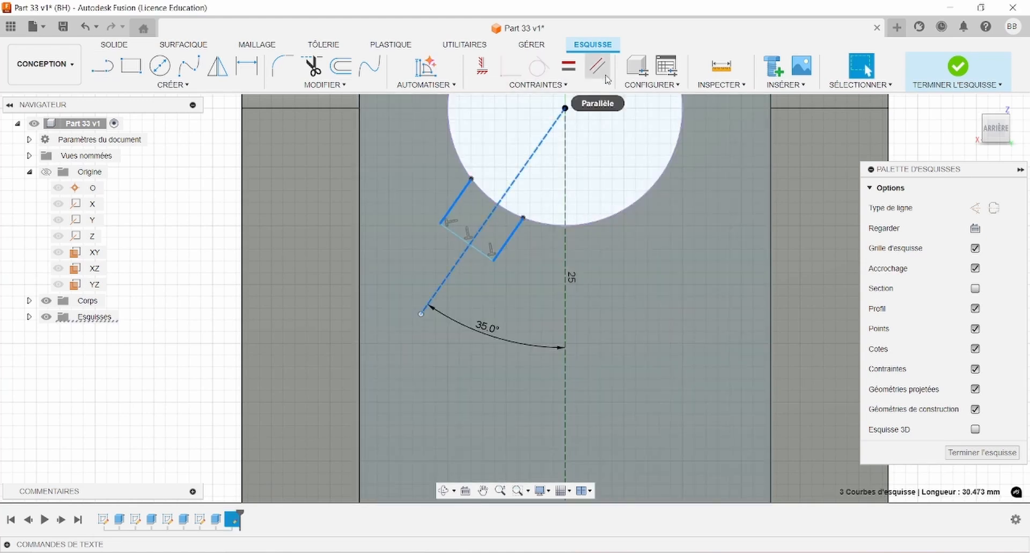
click(536, 84)
click(499, 235)
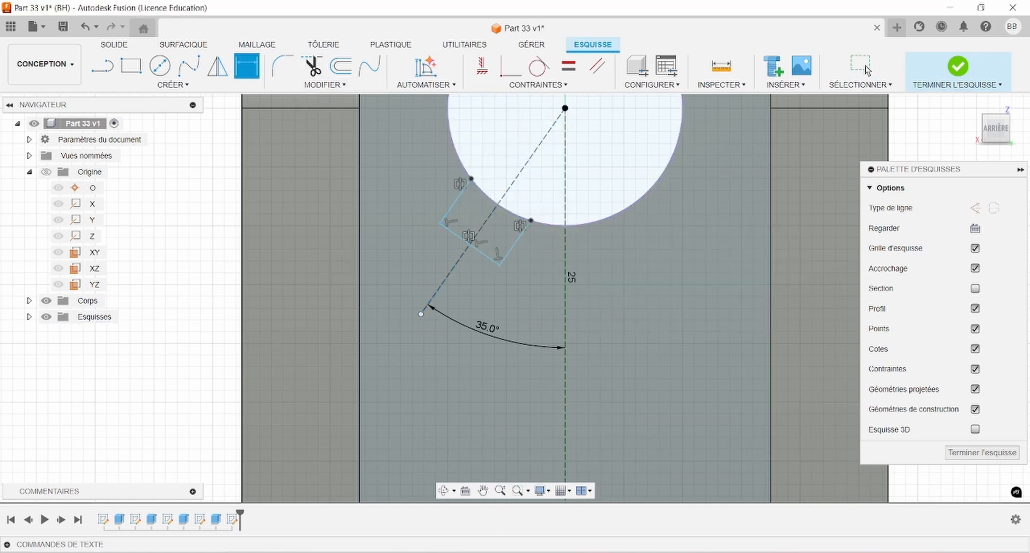
Check the Part 33 drawing and dimension the notch's width between its two side lines to 4 mm.
key(alt+Tab)
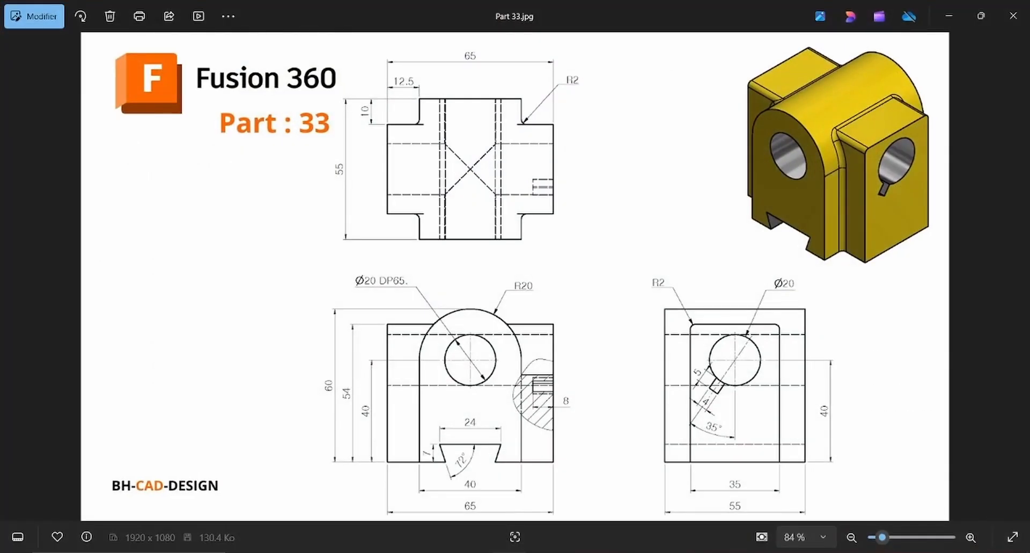
key(alt+Tab)
click(483, 261)
click(400, 343)
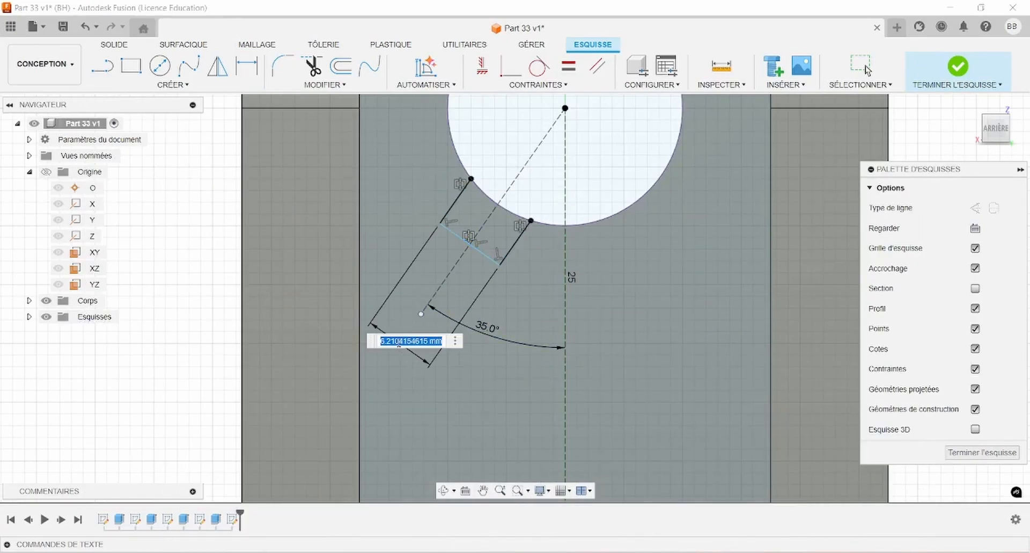
text(4)
key(Return)
Dimension the length of the notch's outer side line to 5 mm.
click(462, 215)
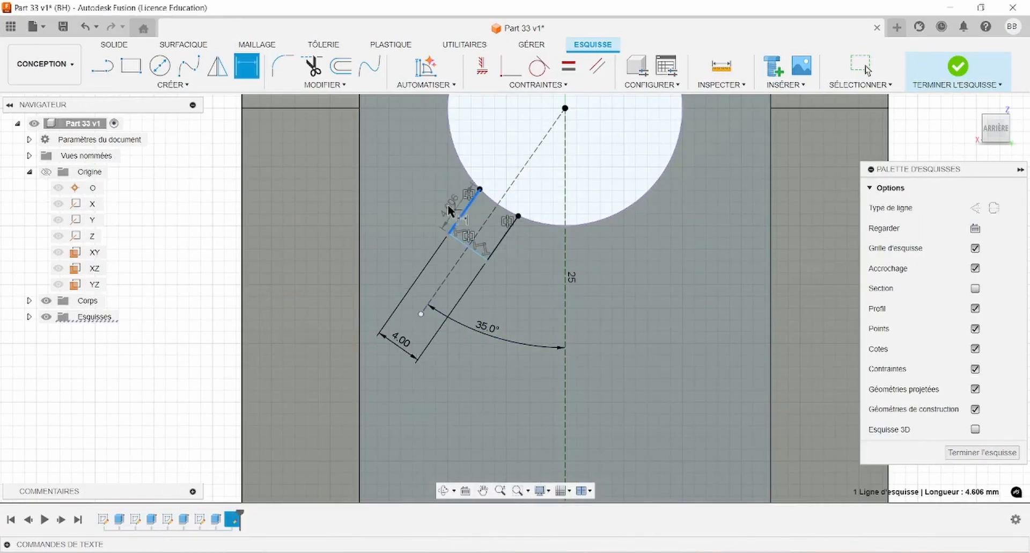
click(430, 176)
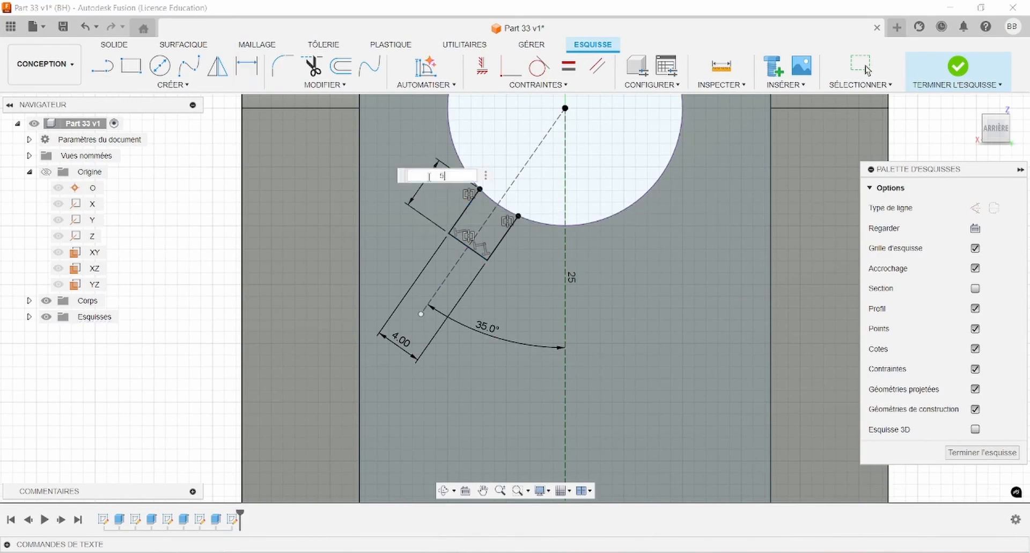
text(5)
key(Return)
Cut the key notch profile beside the 20 mm bore into the body with an extrusion of -8 mm.
scroll(413, 189, down, 2)
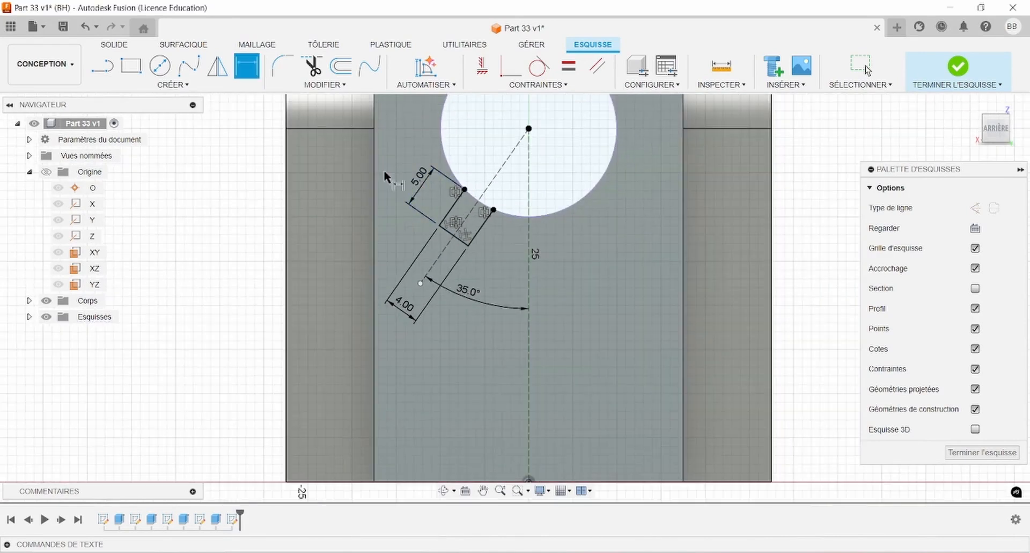
click(115, 45)
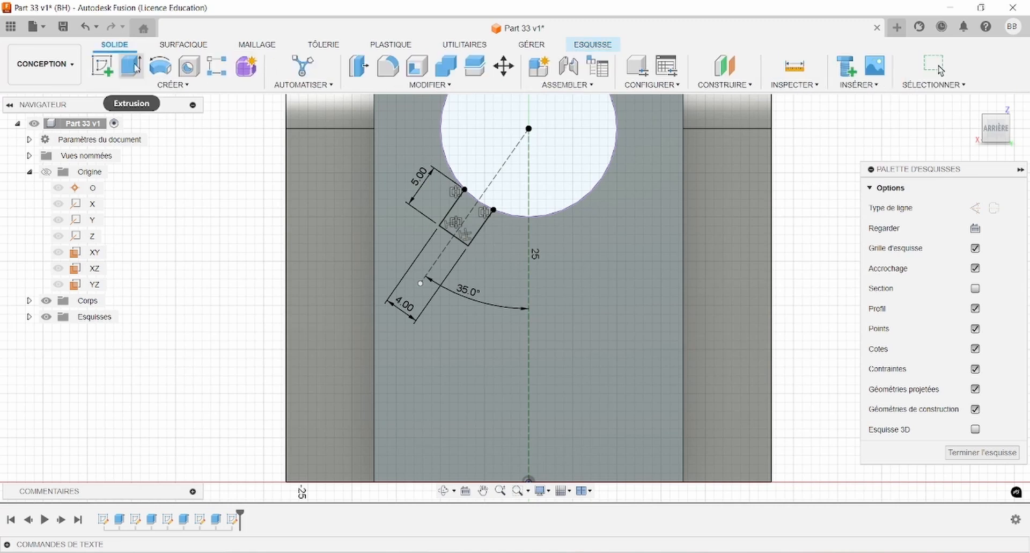
click(131, 66)
click(465, 213)
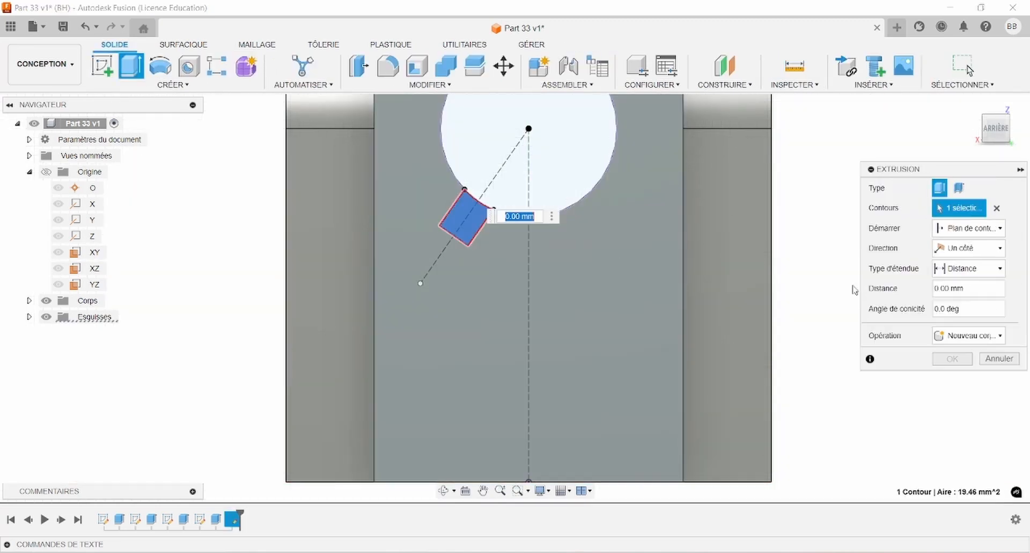
click(969, 335)
click(963, 368)
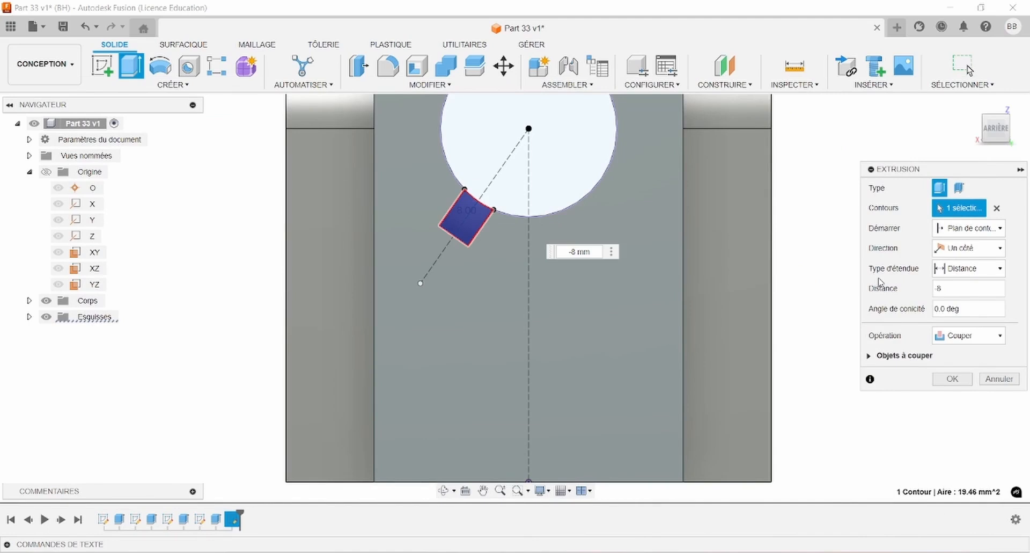
click(952, 378)
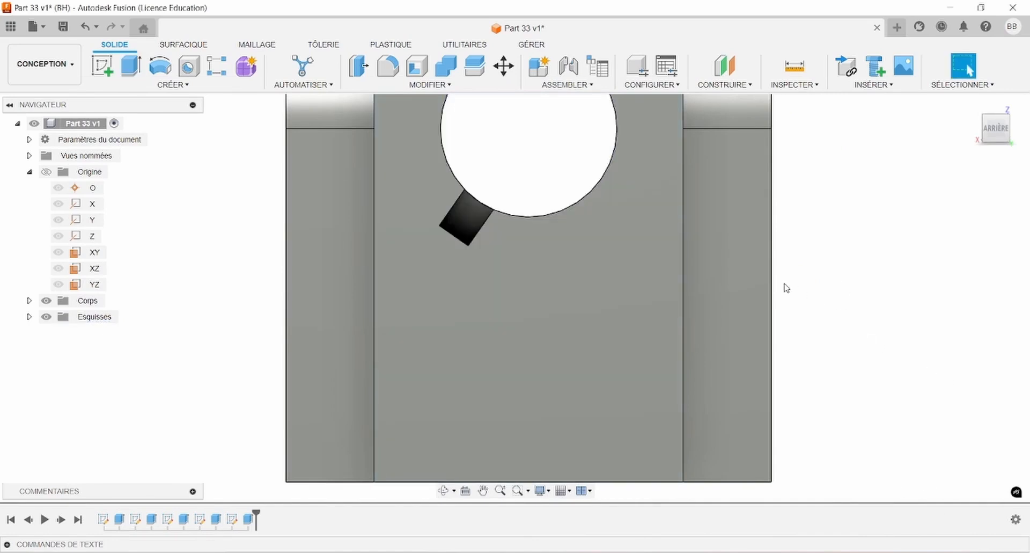
Recolour the part's Acier - Satiné appearance to golden yellow, RGB 207, 177, 67.
shift+middle_drag(786, 288, 580, 360)
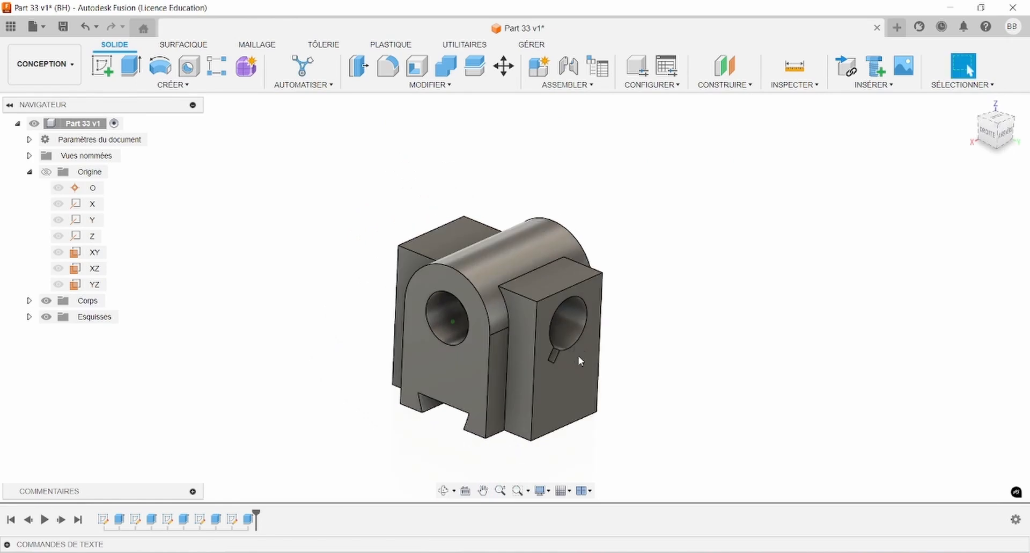
click(30, 172)
right_click(81, 123)
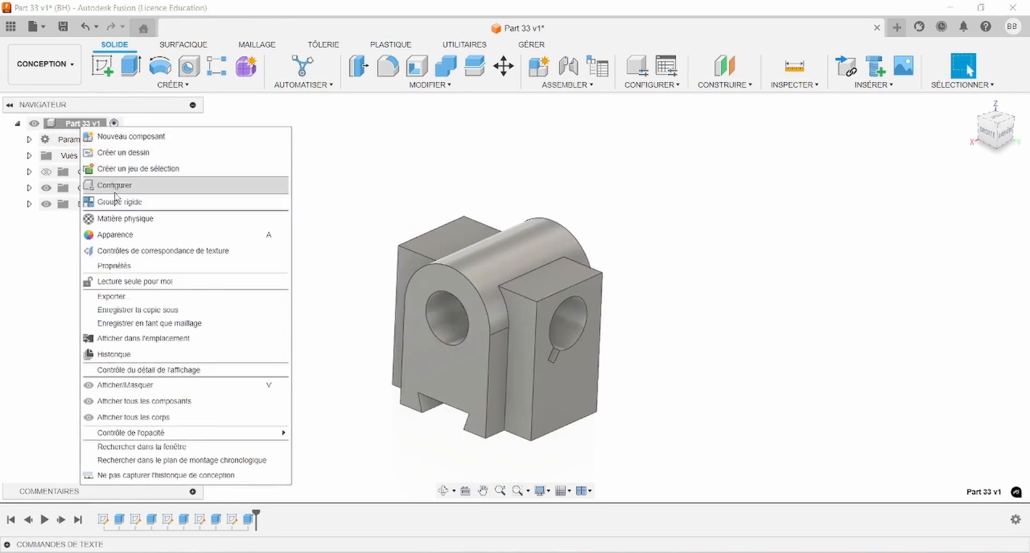
click(119, 235)
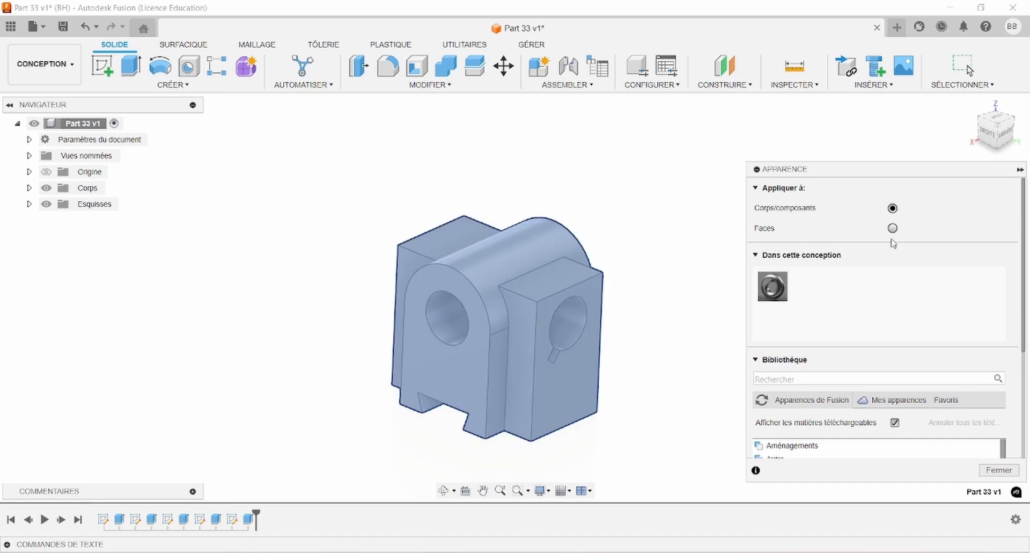
right_click(779, 286)
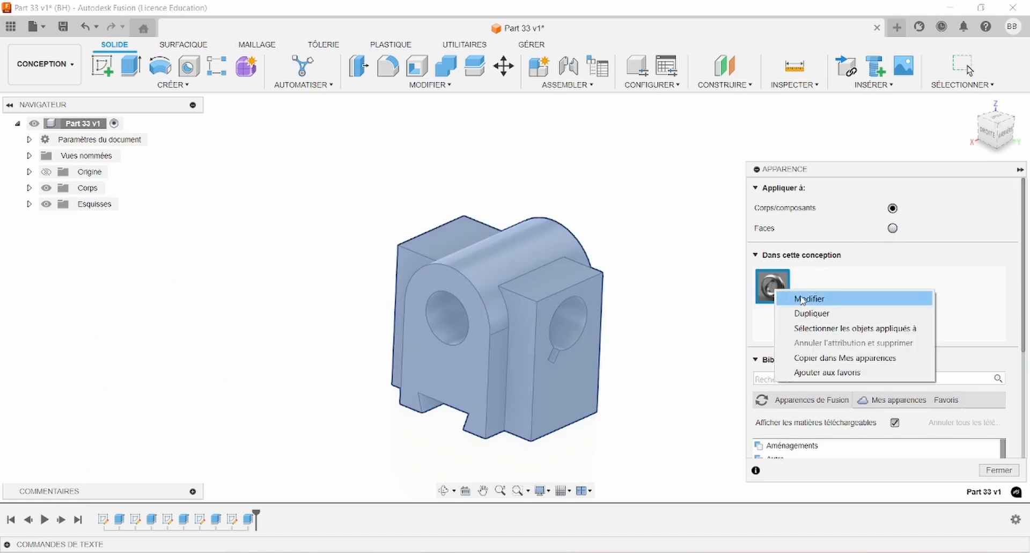
click(802, 298)
drag(734, 226, 719, 230)
drag(693, 267, 648, 260)
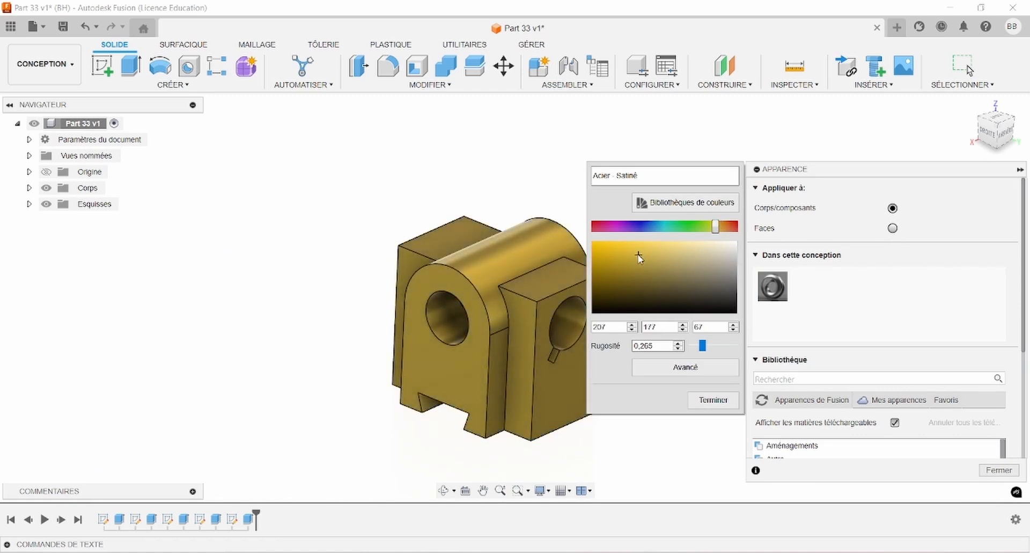
click(714, 399)
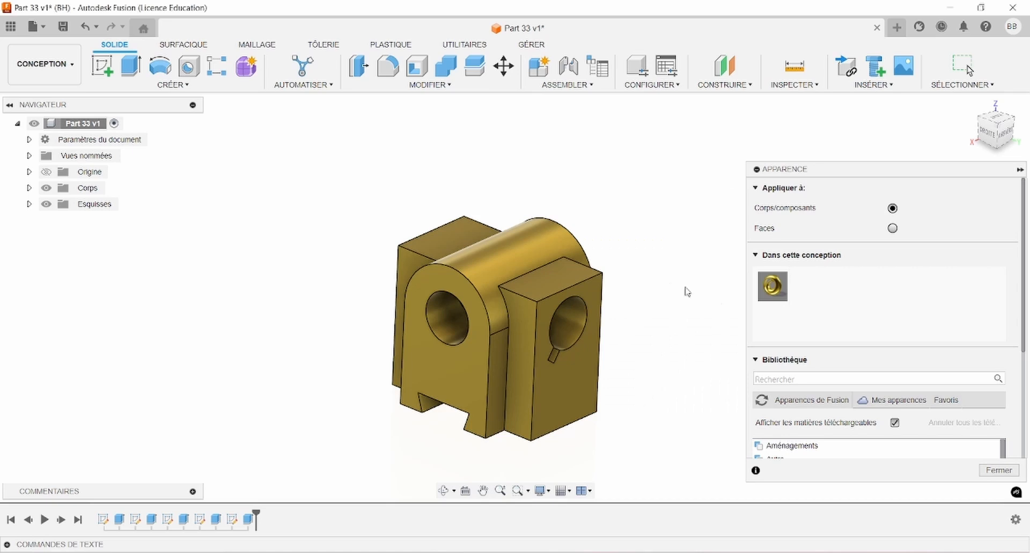
Duplicate the golden steel appearance and change the copy, Acier - Satiné (1), to a light silver grey.
right_click(773, 286)
click(811, 306)
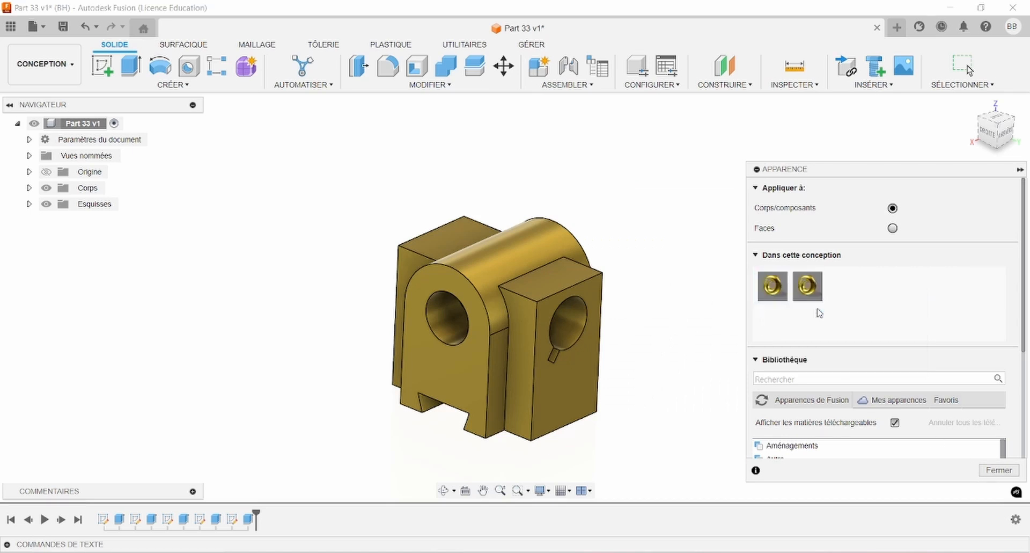
right_click(805, 290)
click(837, 302)
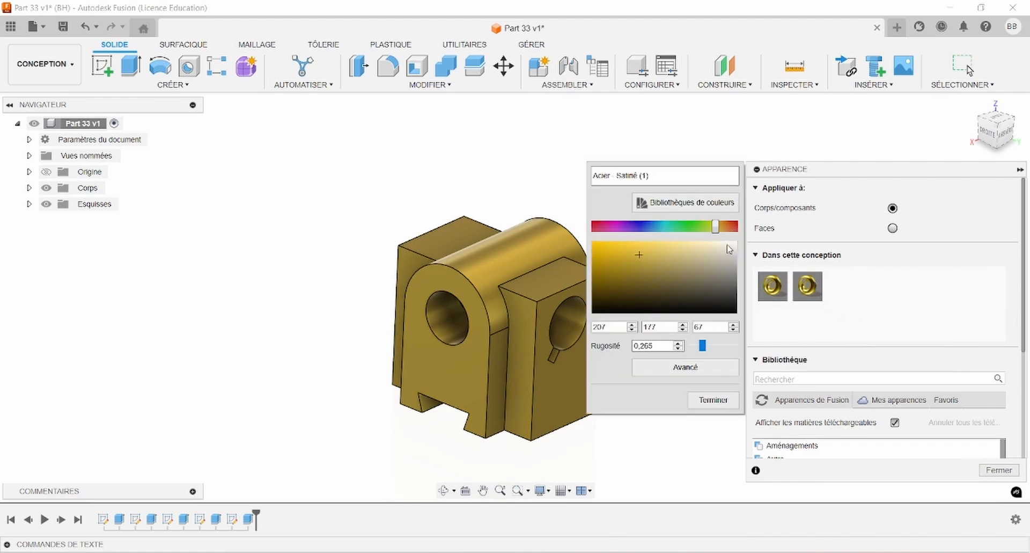
click(707, 400)
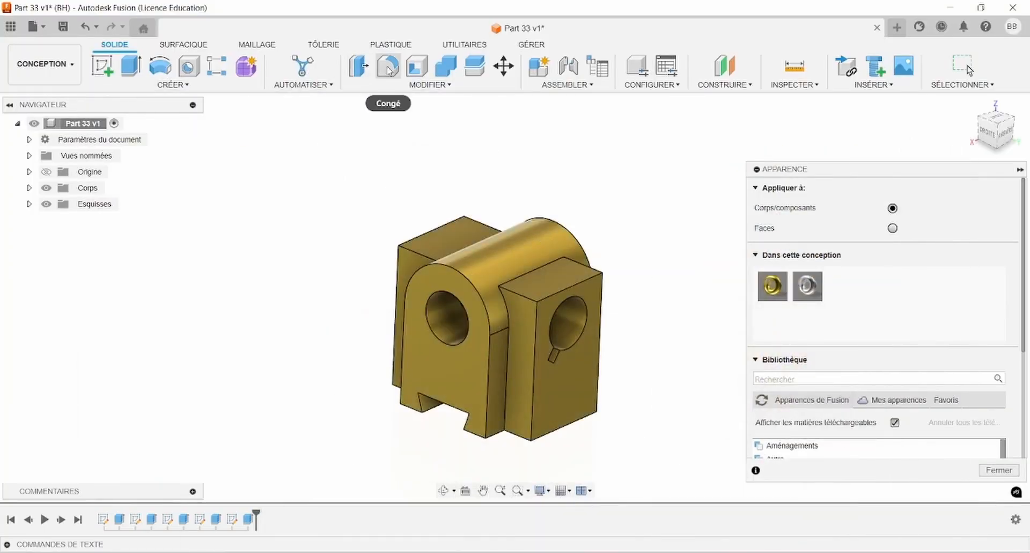
Select for a fillet the edges where the notched side block meets the arched body, plus that block's upper side edges.
click(387, 66)
click(512, 279)
click(512, 285)
click(570, 265)
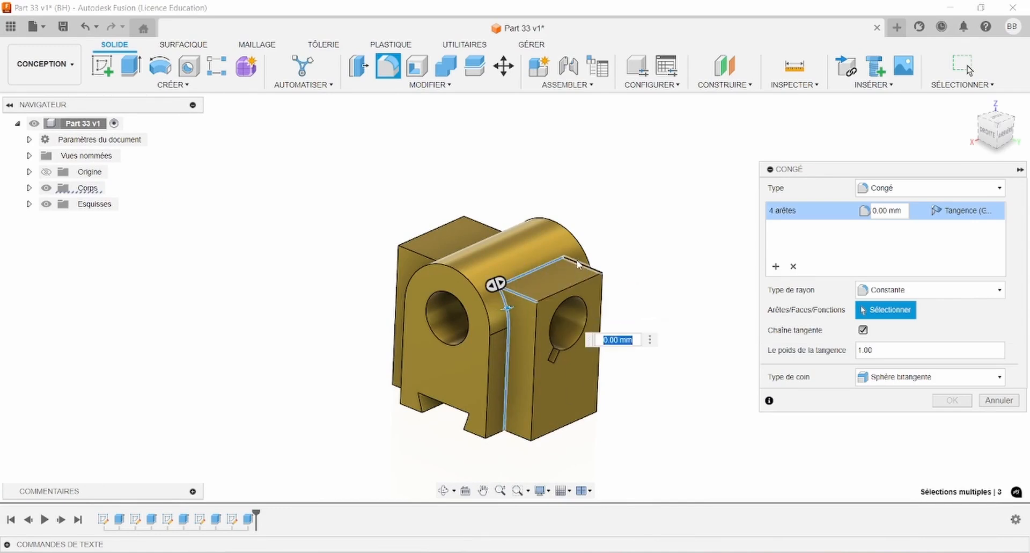
click(592, 272)
shift+middle_drag(647, 302, 419, 305)
click(475, 304)
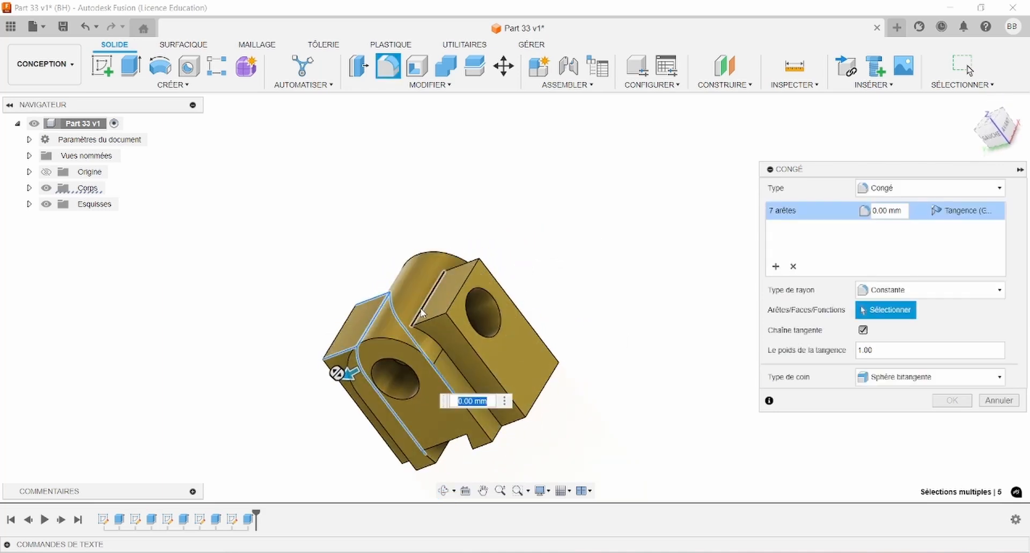
Add the matching edges of the opposite side block and fillet the whole selection with the drawing's R2 radius.
click(429, 324)
click(430, 321)
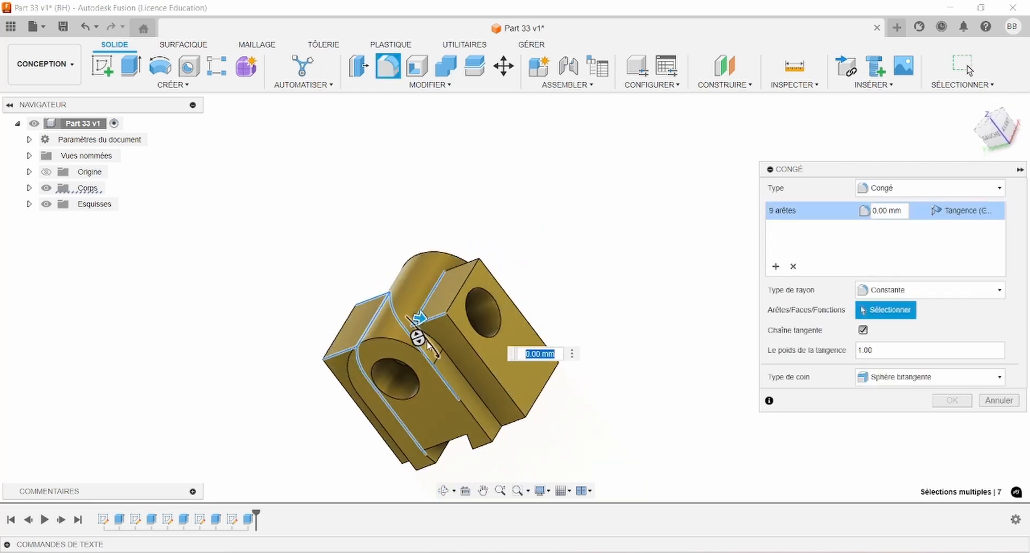
click(426, 334)
shift+middle_drag(554, 261, 524, 340)
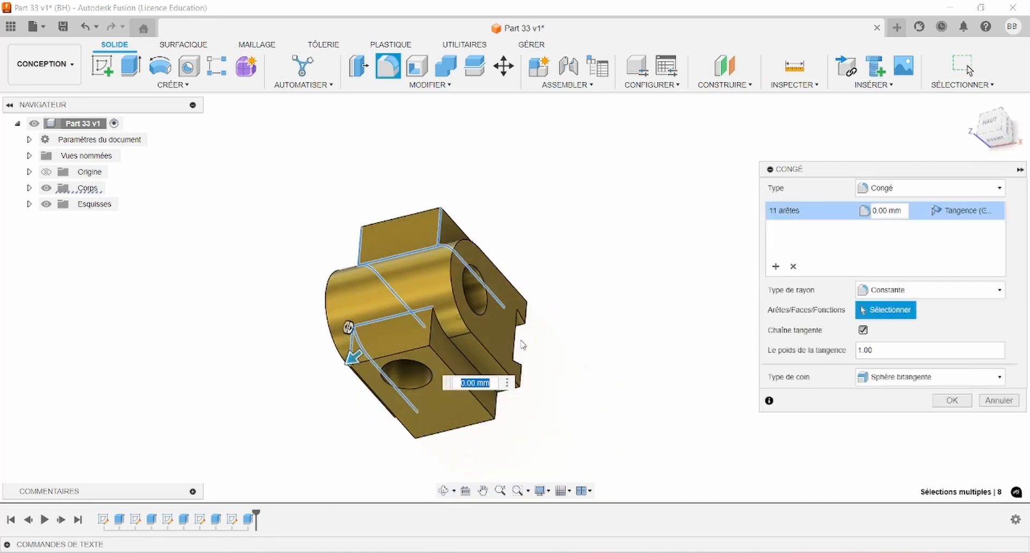
click(433, 328)
click(447, 335)
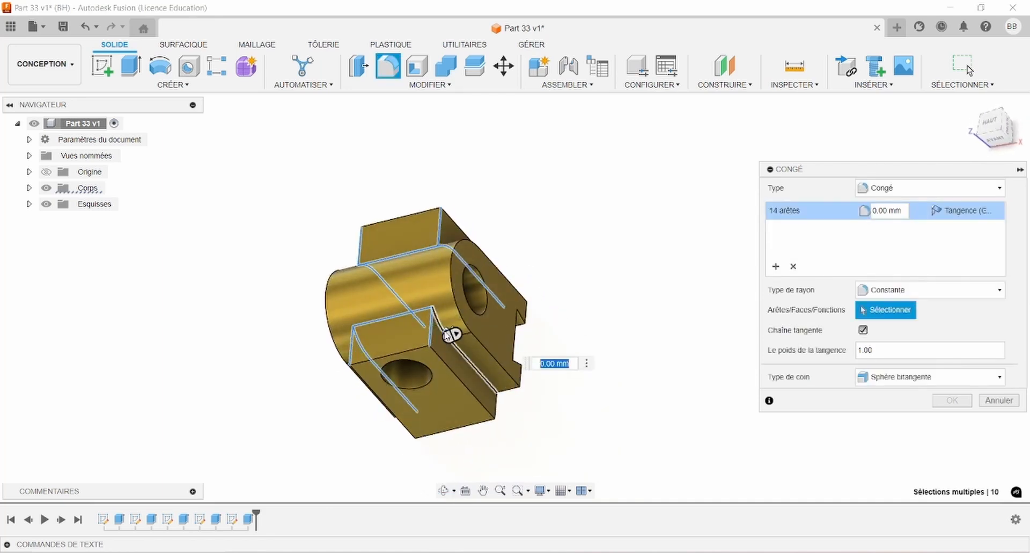
click(899, 209)
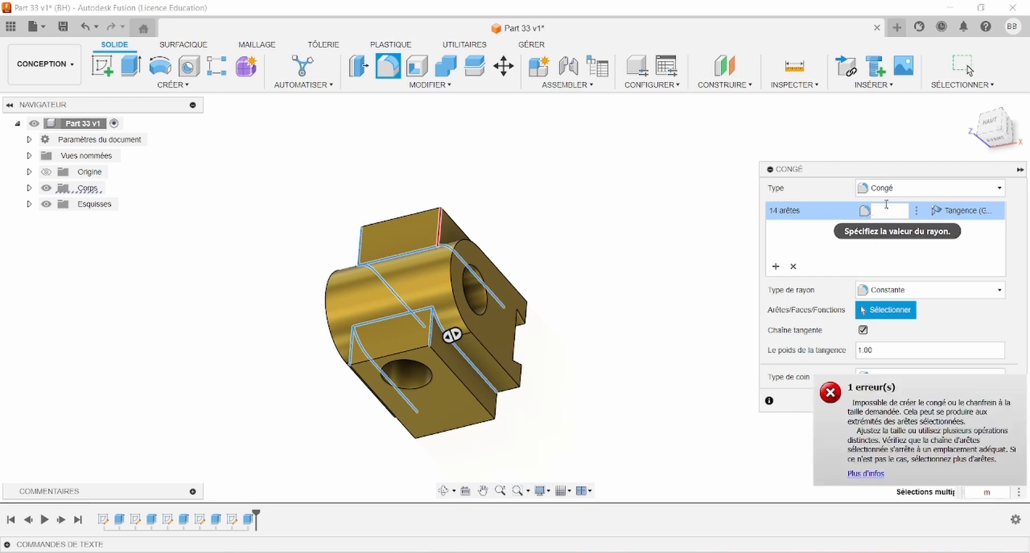
key(Return)
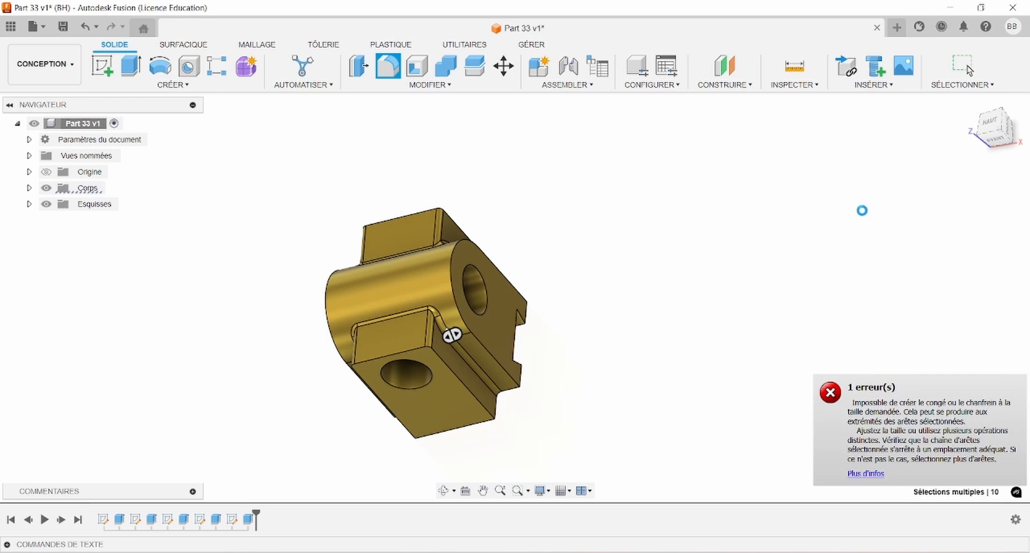
Check the Part 33 drawing and select the inner faces of the crossing bores.
shift+middle_drag(708, 255, 746, 245)
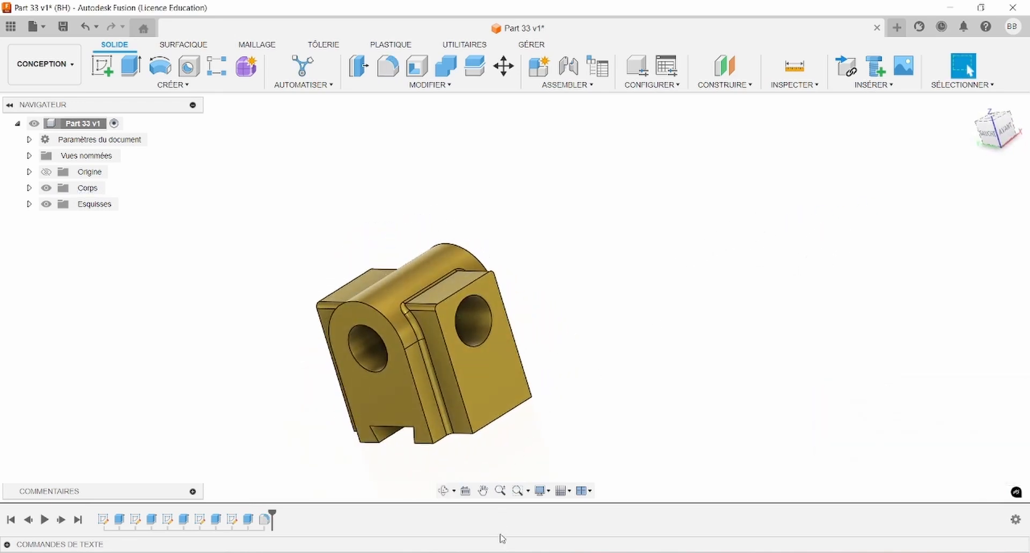
key(alt+Tab)
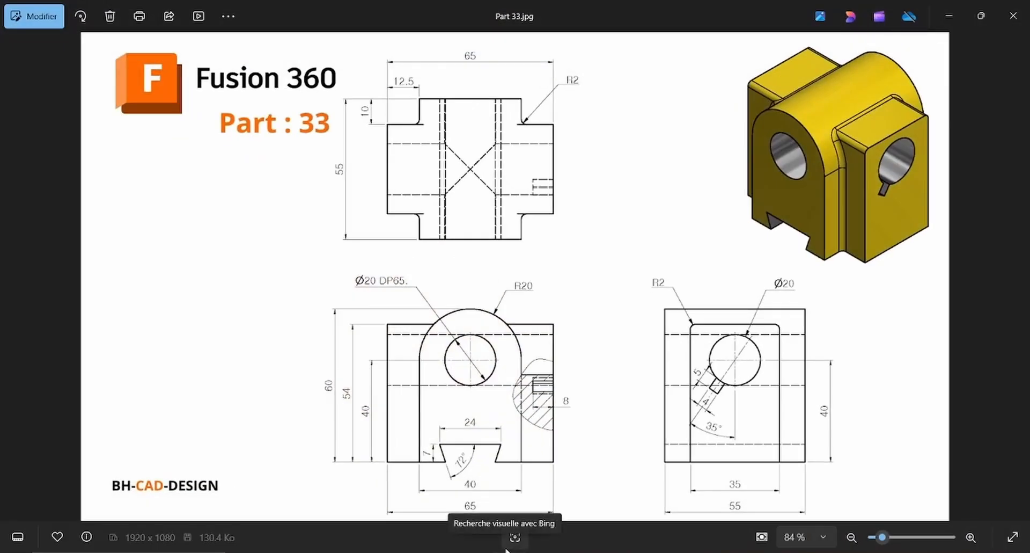
key(alt+Tab)
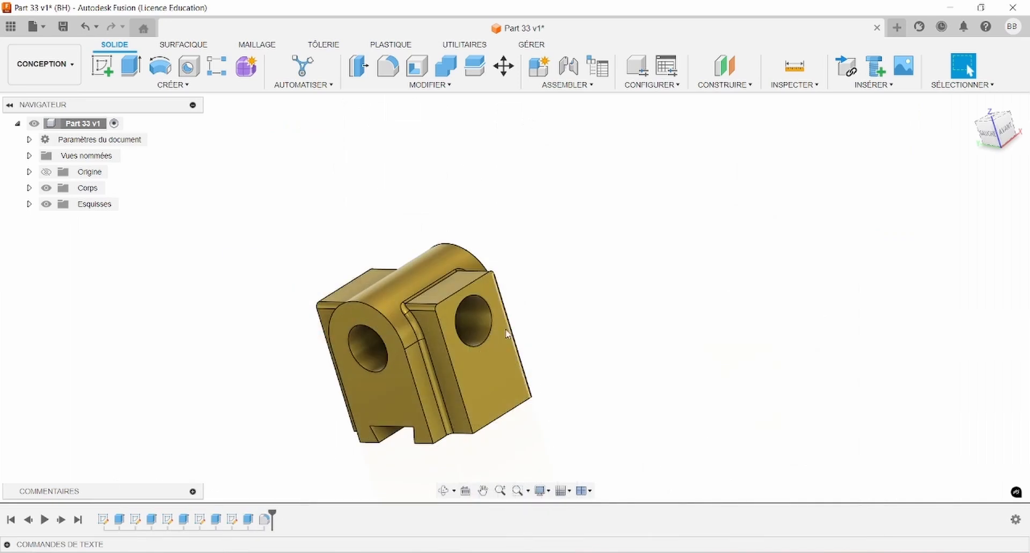
click(467, 325)
ctrl+click(347, 369)
shift+middle_drag(362, 355, 449, 359)
ctrl+click(457, 354)
ctrl+click(437, 359)
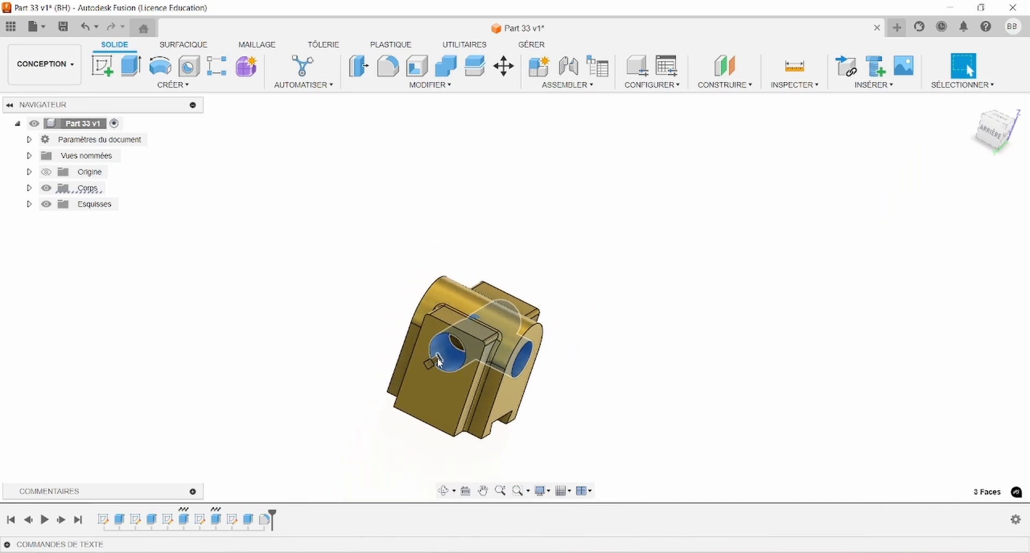
Add the key notch's faces and the remaining bore face to the selection.
scroll(436, 358, up, 5)
ctrl+click(432, 371)
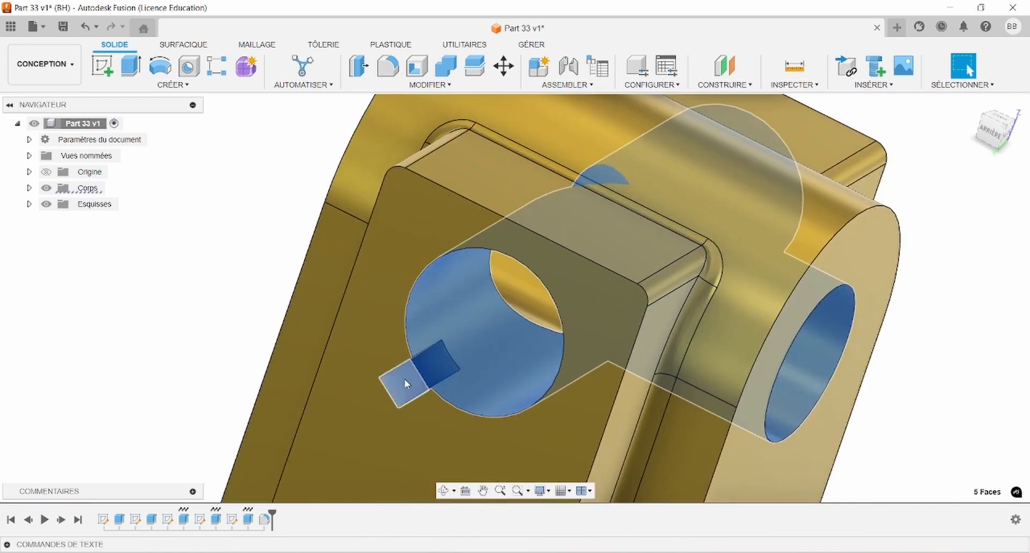
shift+middle_drag(430, 384, 409, 349)
shift+middle_drag(345, 229, 546, 405)
scroll(581, 434, down, 4)
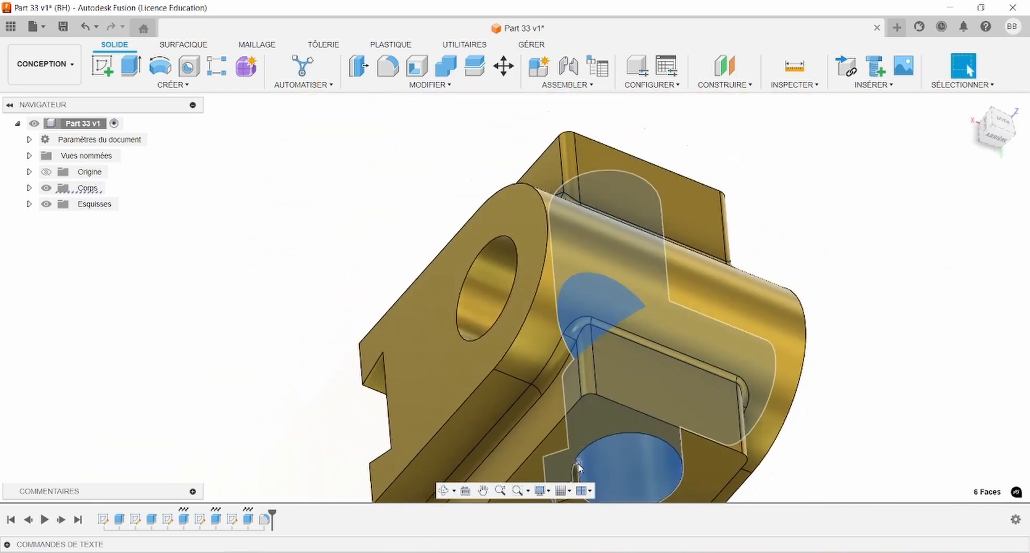
middle_drag(583, 461, 572, 388)
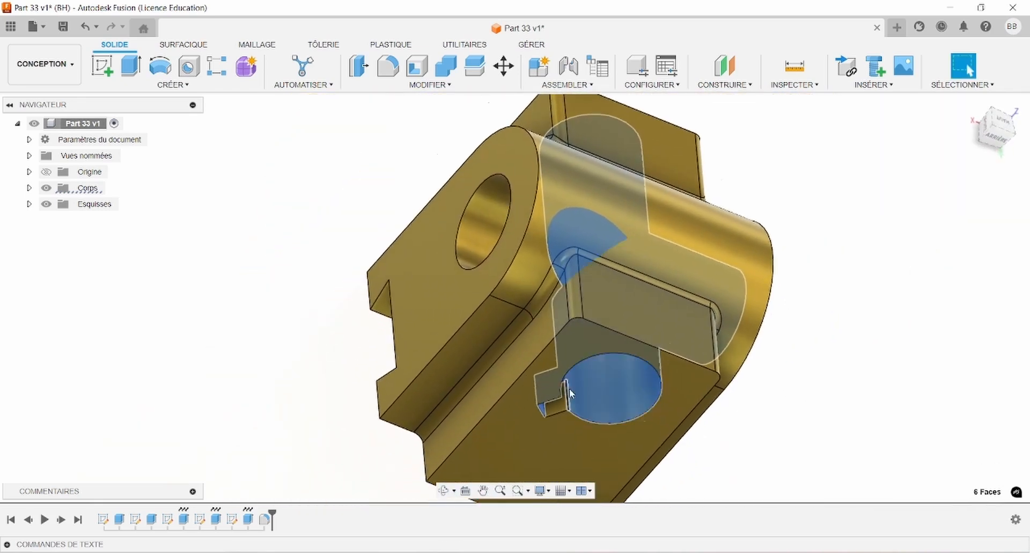
scroll(572, 385, up, 3)
scroll(544, 402, down, 3)
shift+middle_drag(442, 327, 460, 319)
ctrl+click(451, 222)
shift+middle_drag(452, 221, 168, 205)
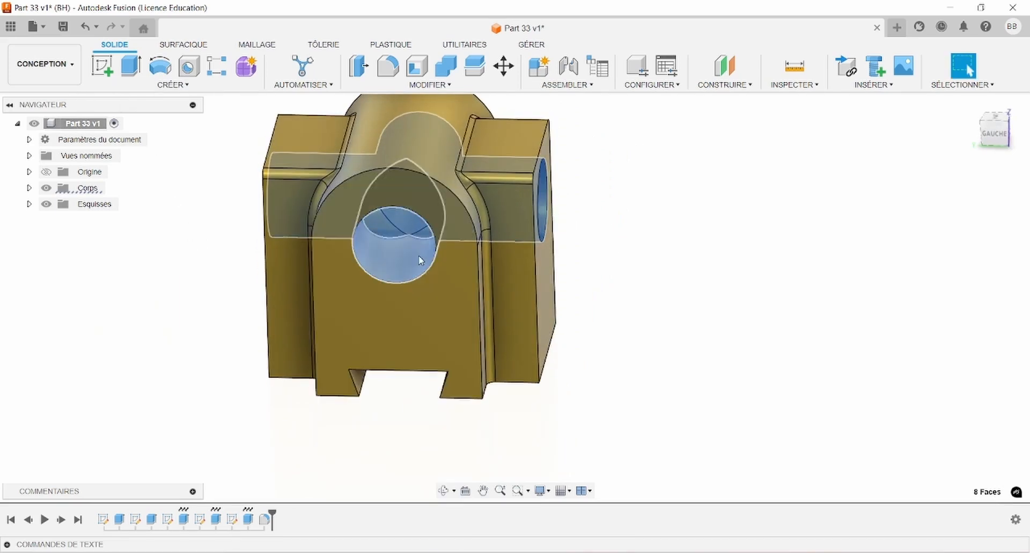
Apply the light silver grey appearance to the selected bore and notch faces.
right_click(417, 255)
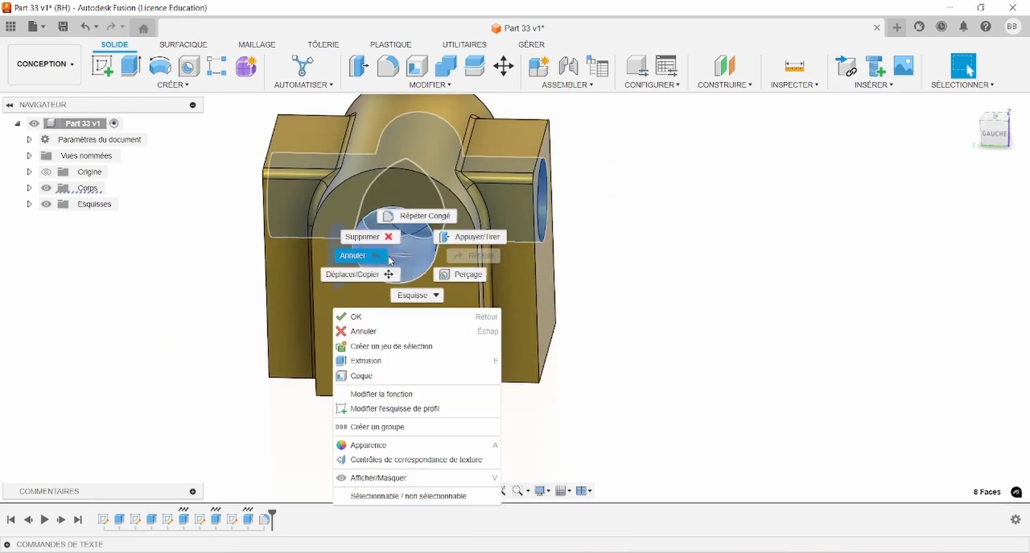
click(368, 444)
drag(737, 293, 397, 250)
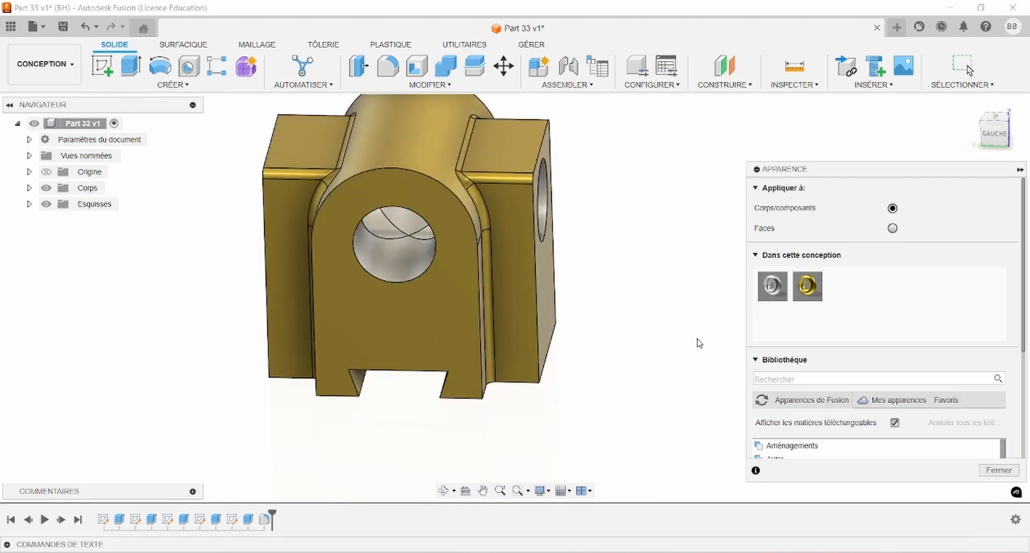
click(979, 471)
drag(697, 301, 447, 270)
key(Escape)
middle_drag(446, 269, 541, 317)
scroll(542, 318, up, 3)
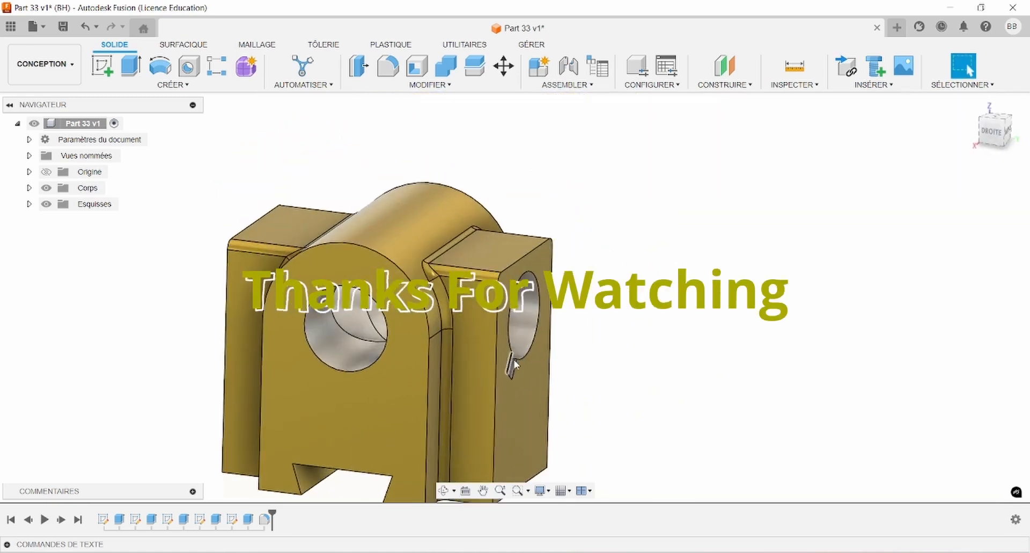